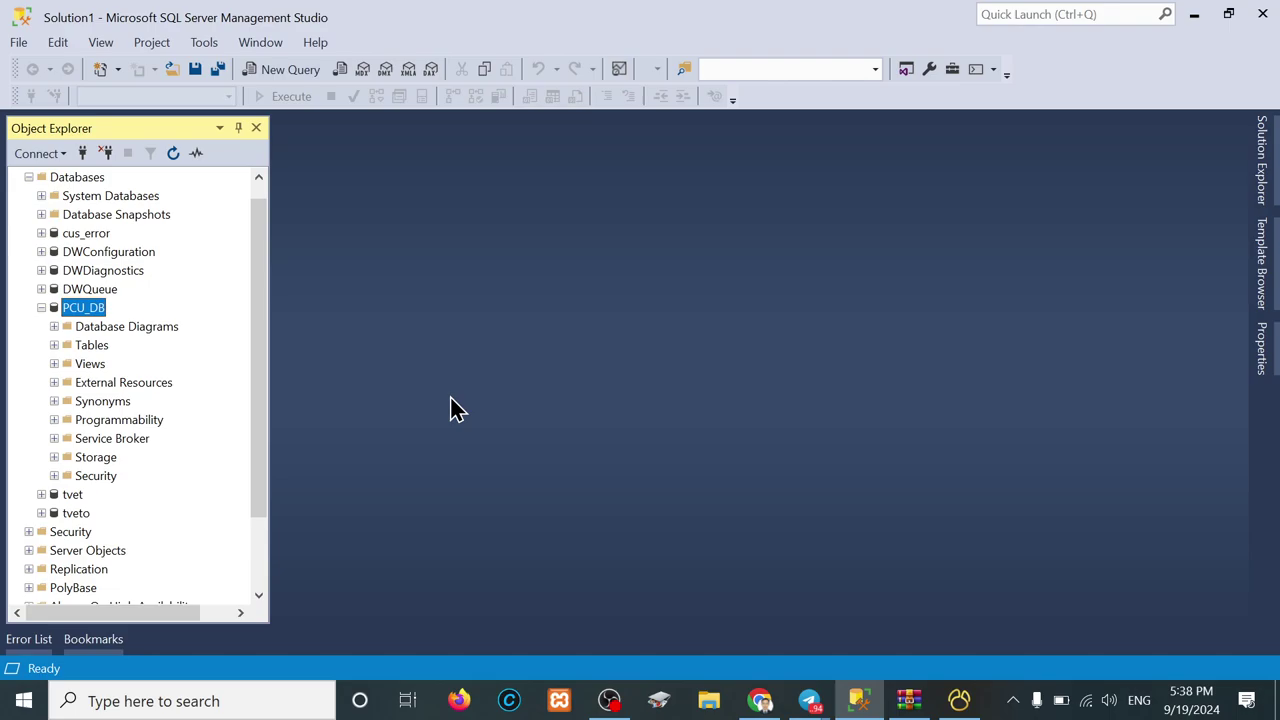
pyautogui.click(41, 308)
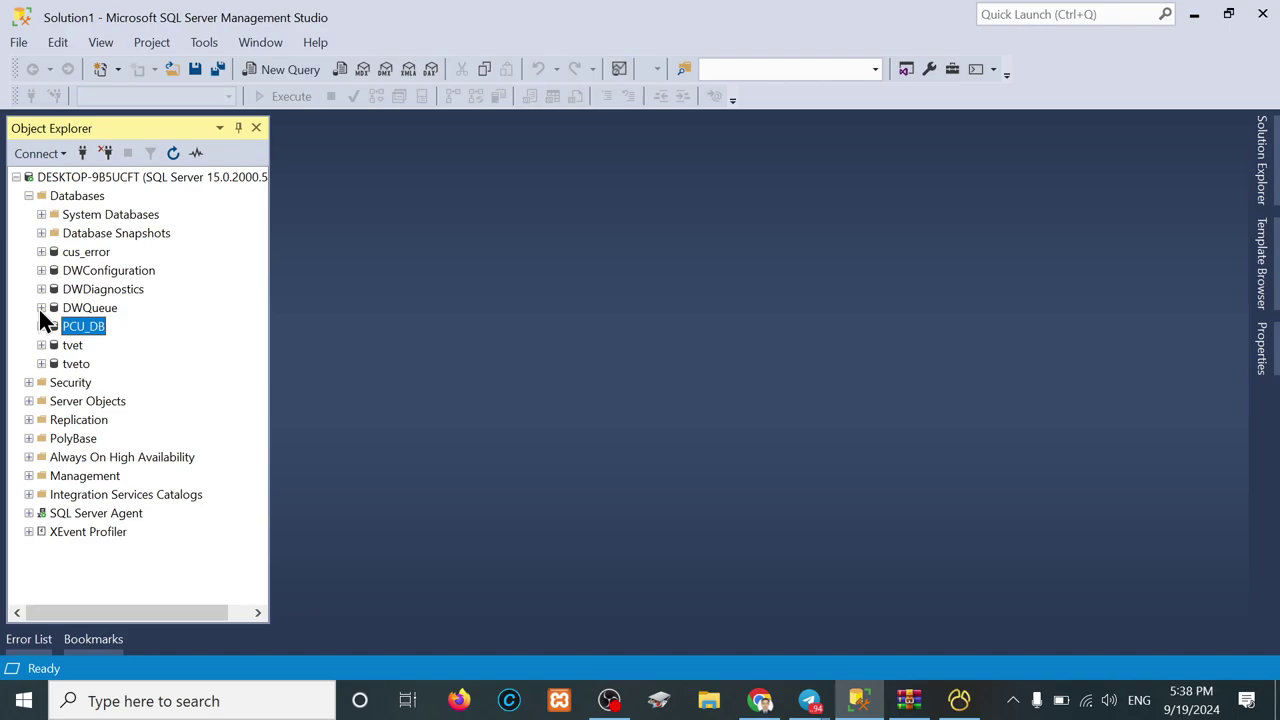
pyautogui.click(41, 327)
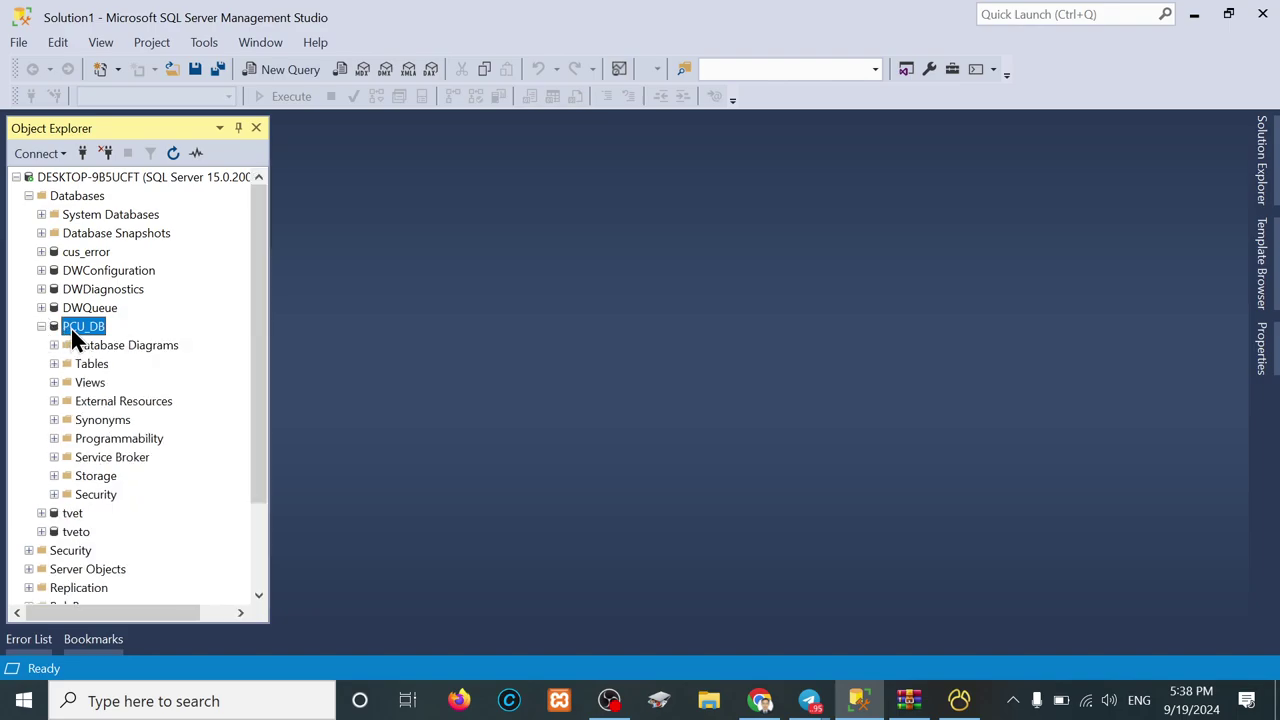
pyautogui.rightClick(71, 329)
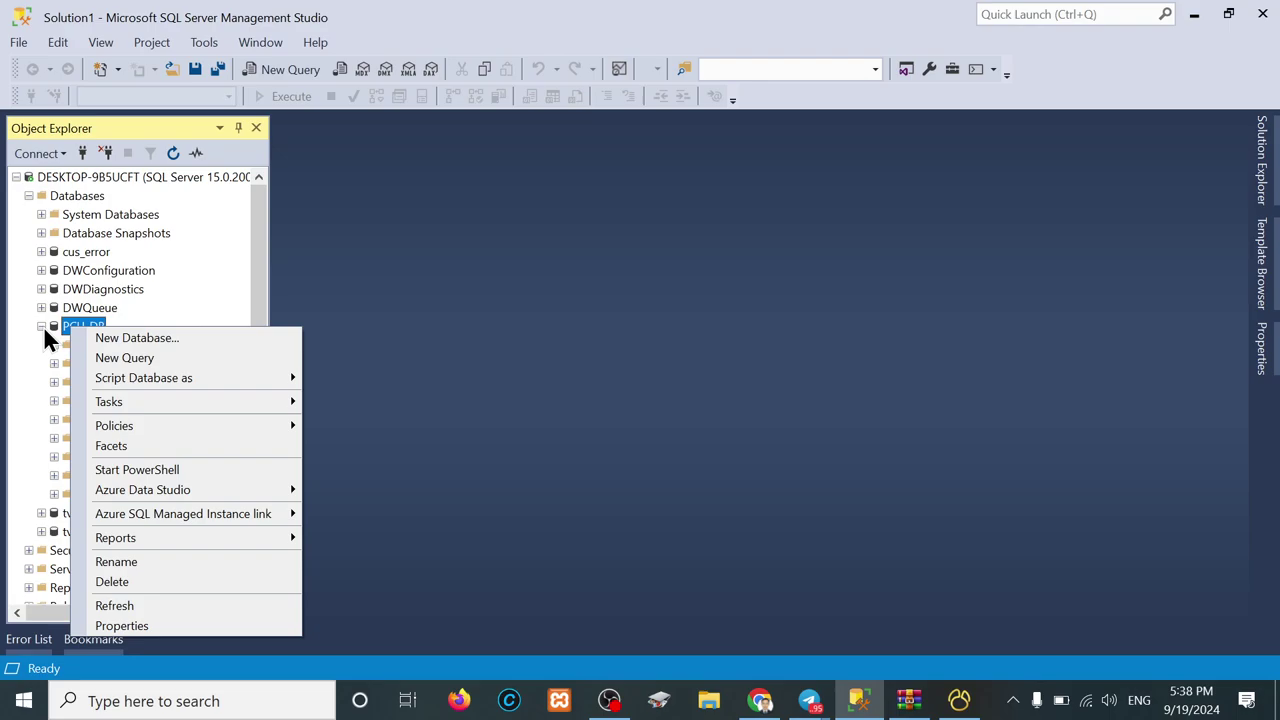
pyautogui.click(40, 322)
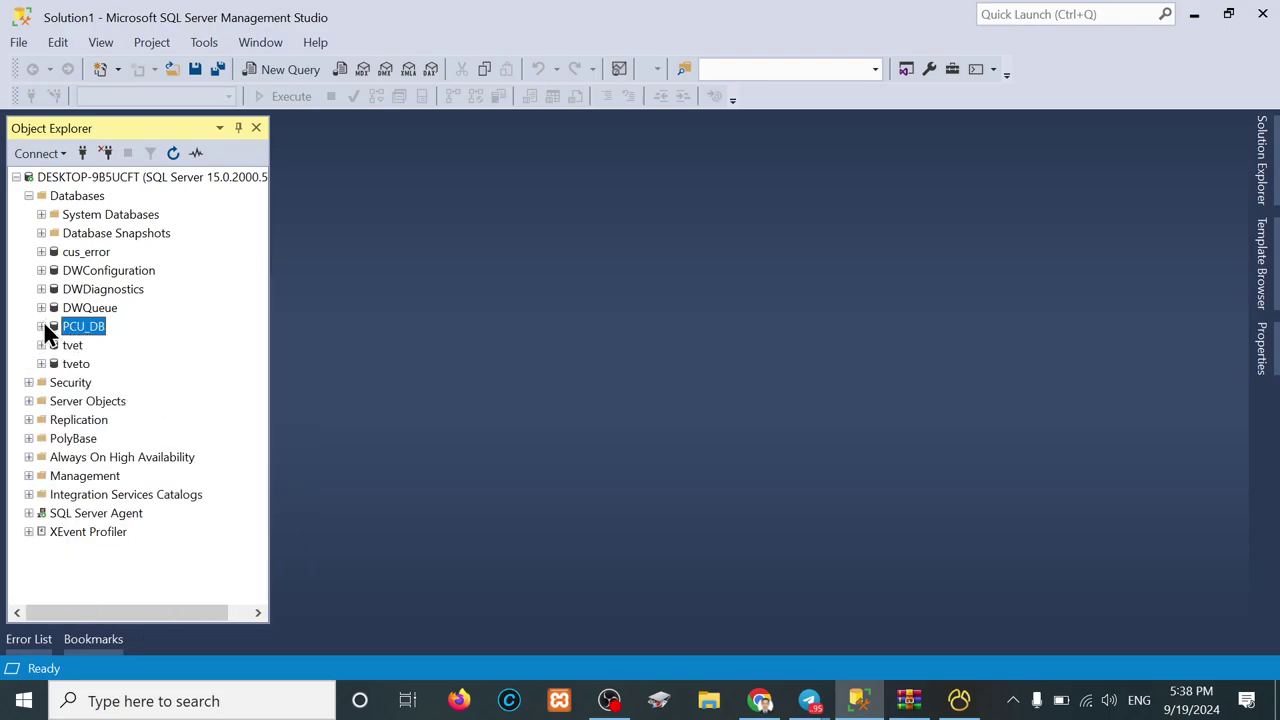
pyautogui.click(41, 327)
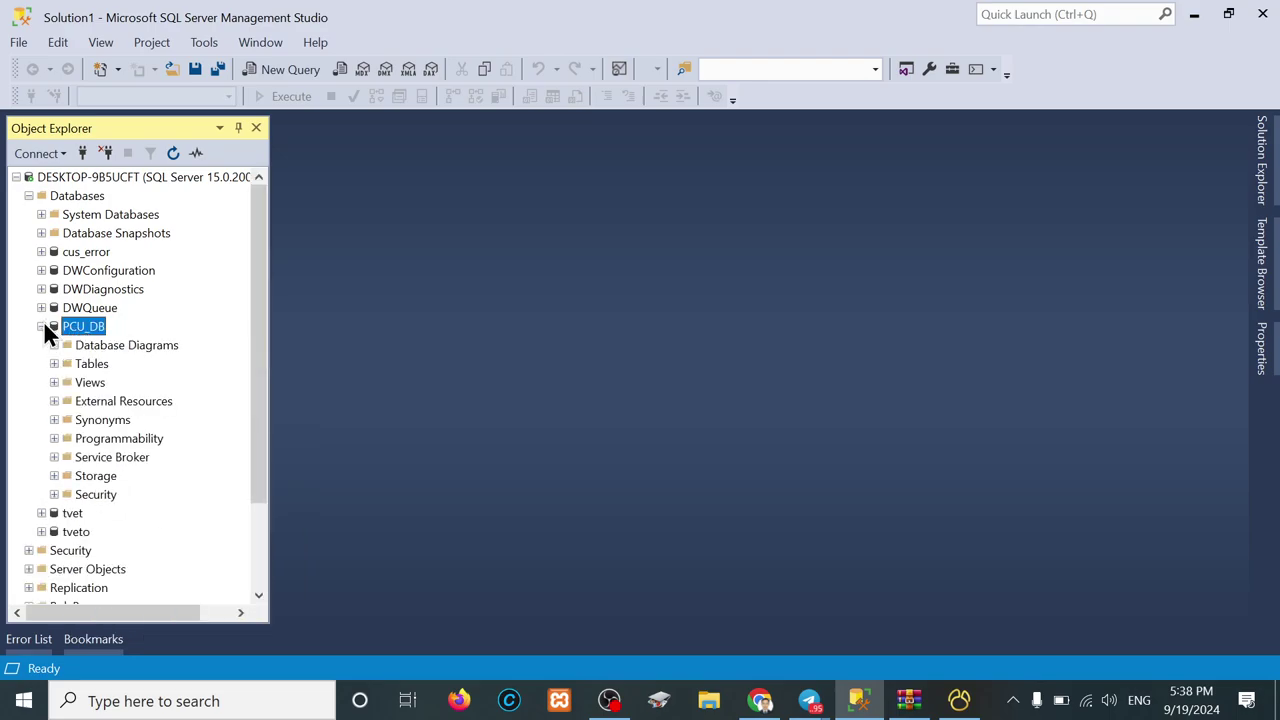
# - Open the Back Up task for the PCU_DB database, with Magnifier running at 200%
pyautogui.press('super+plus')
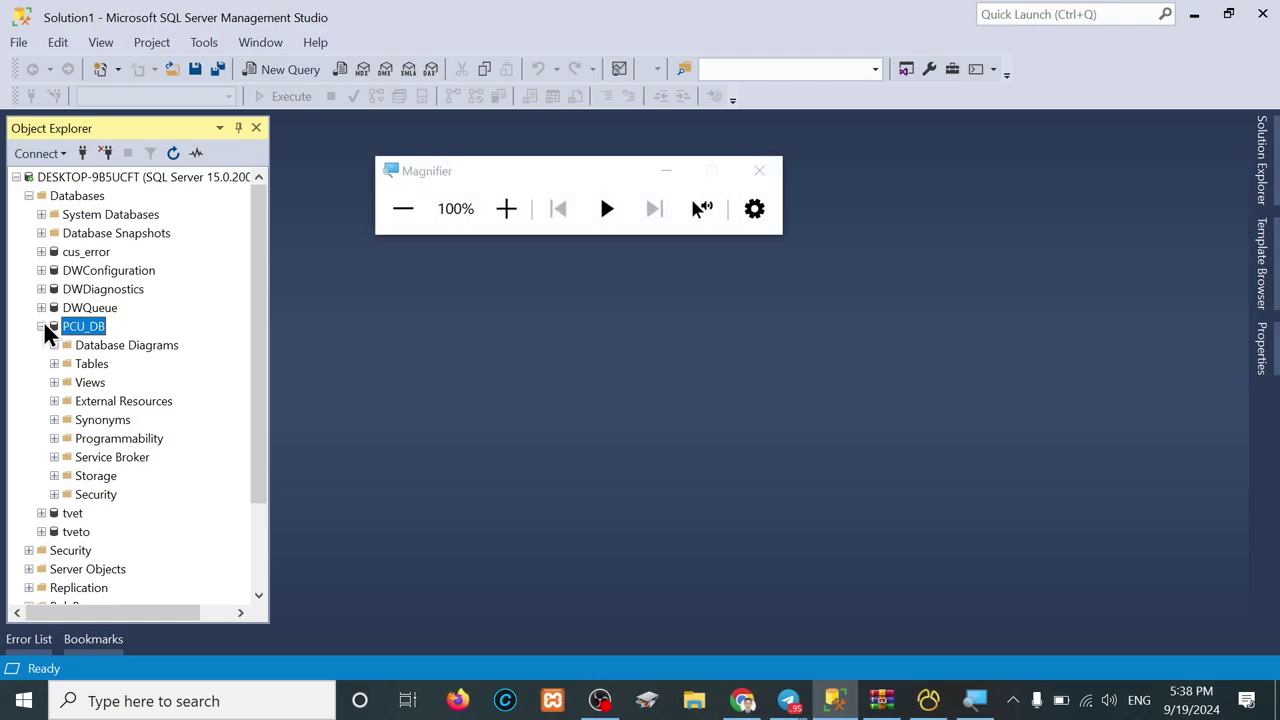
pyautogui.press('super+plus')
pyautogui.rightClick(72, 330)
pyautogui.moveTo(102, 424)
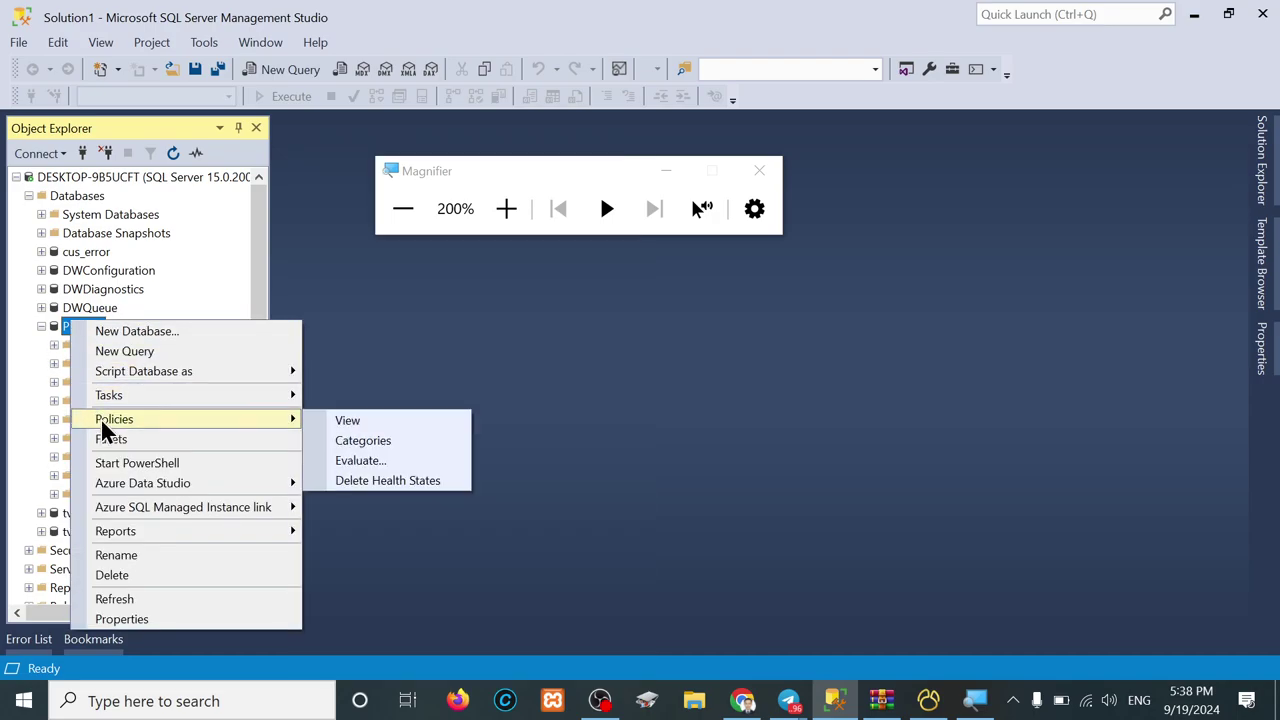
pyautogui.moveTo(118, 394)
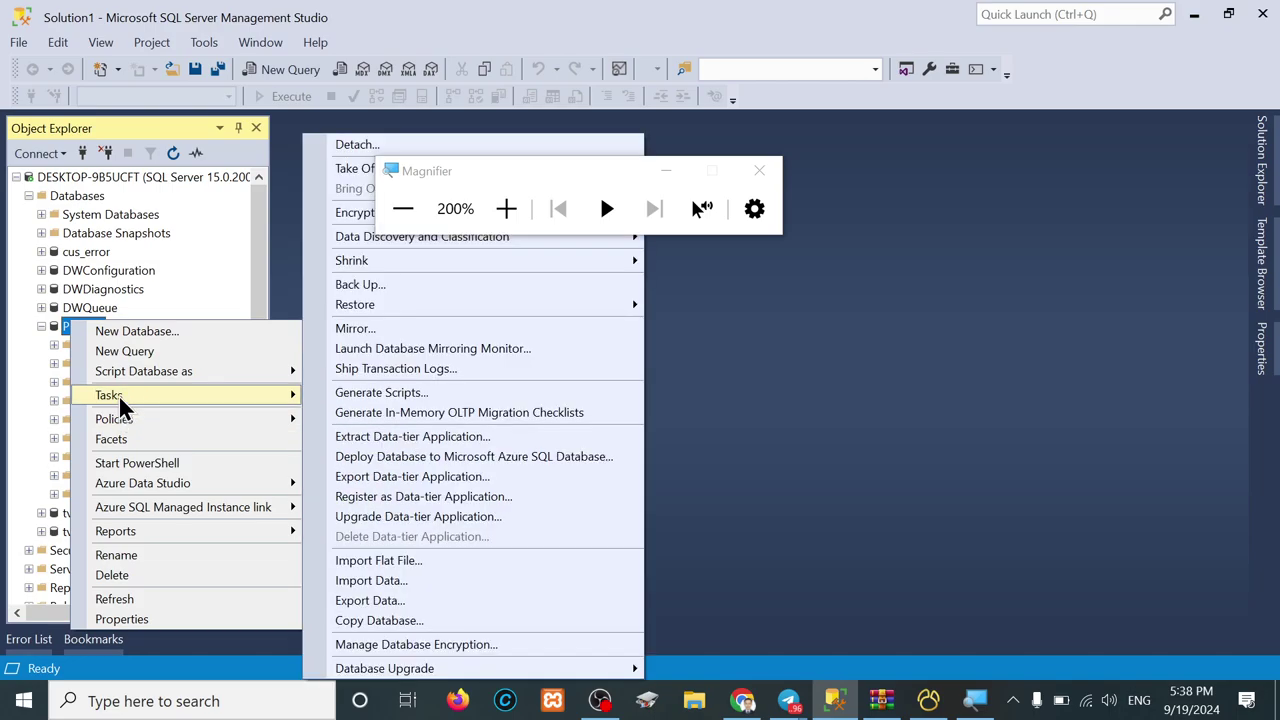
pyautogui.click(365, 287)
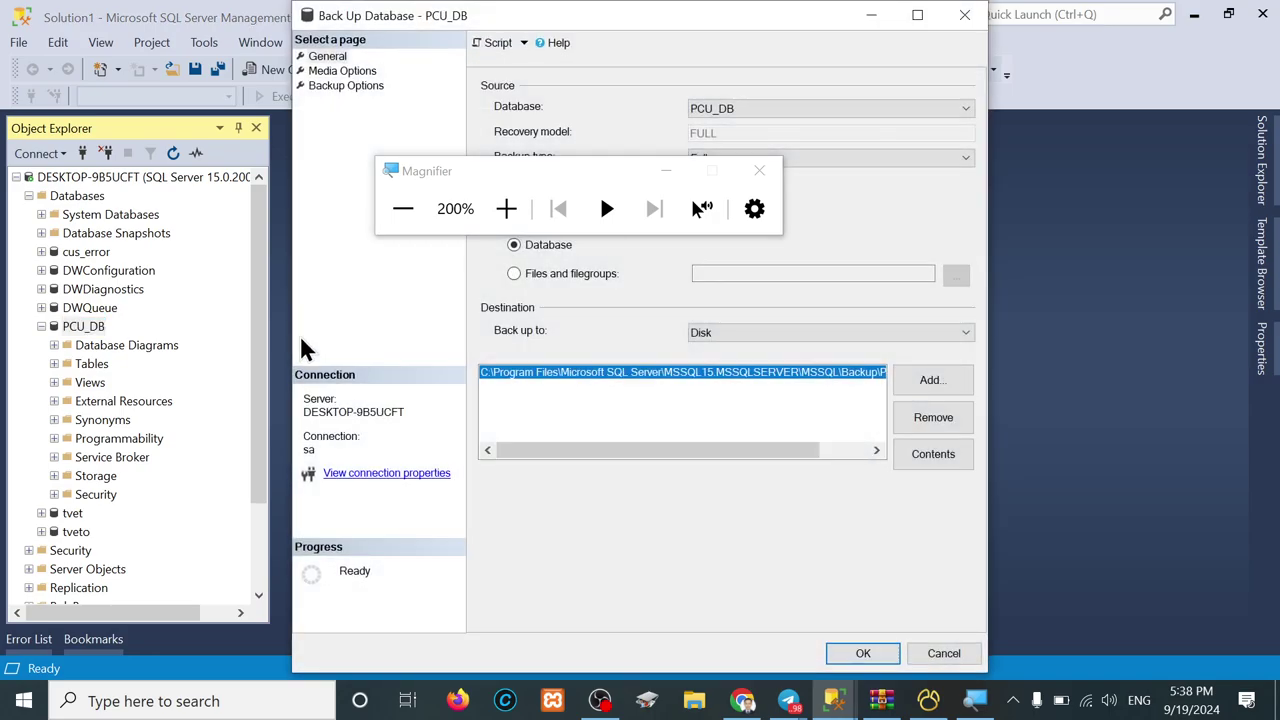
# - Return Magnifier to 100%, minimize it, and reposition the Back Up Database dialog
pyautogui.press('super+minus')
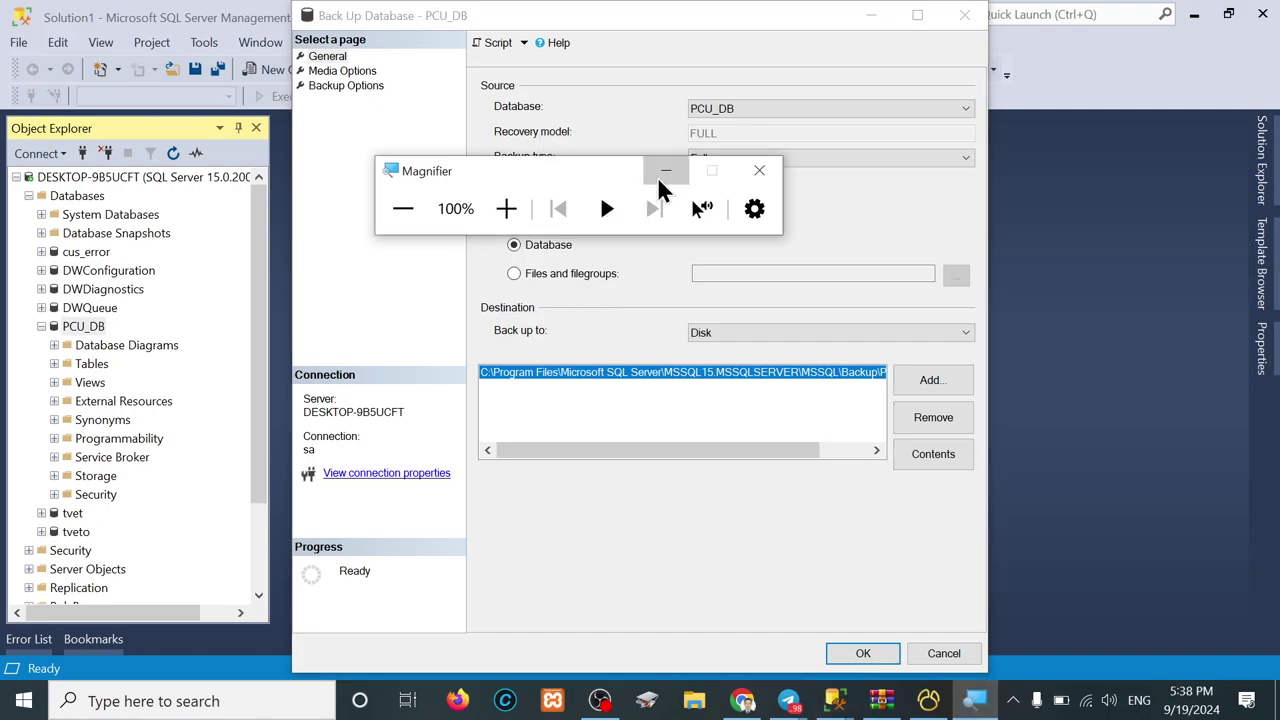
pyautogui.click(666, 171)
pyautogui.moveTo(598, 28); pyautogui.dragTo(591, 64)
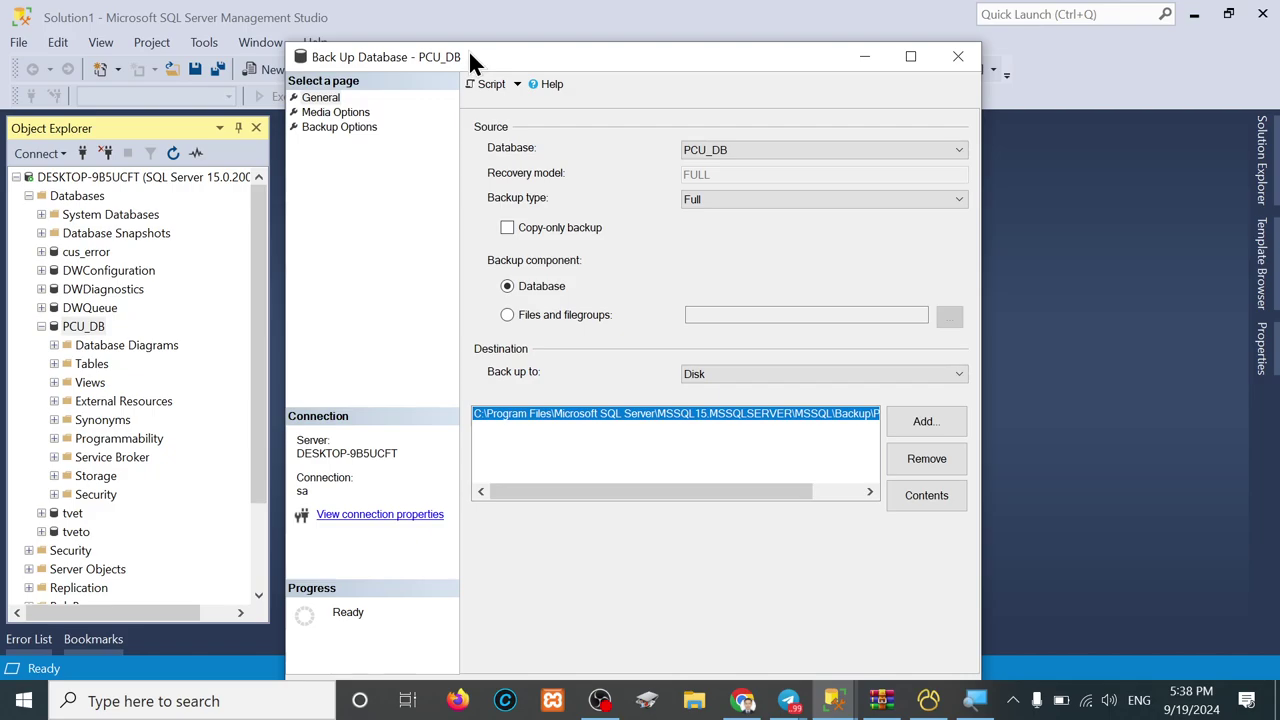
# - Remove the default backup destination and begin adding a new one by browsing for a file on disk
pyautogui.click(315, 99)
pyautogui.click(904, 459)
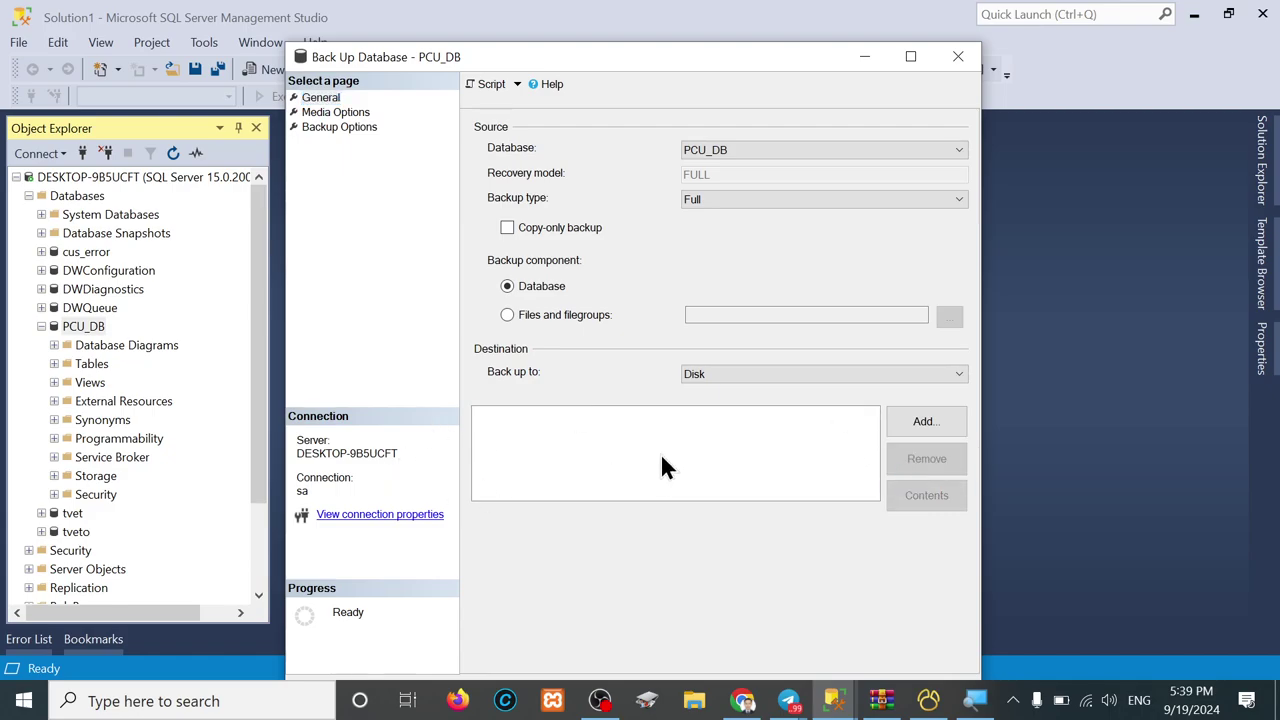
pyautogui.click(910, 421)
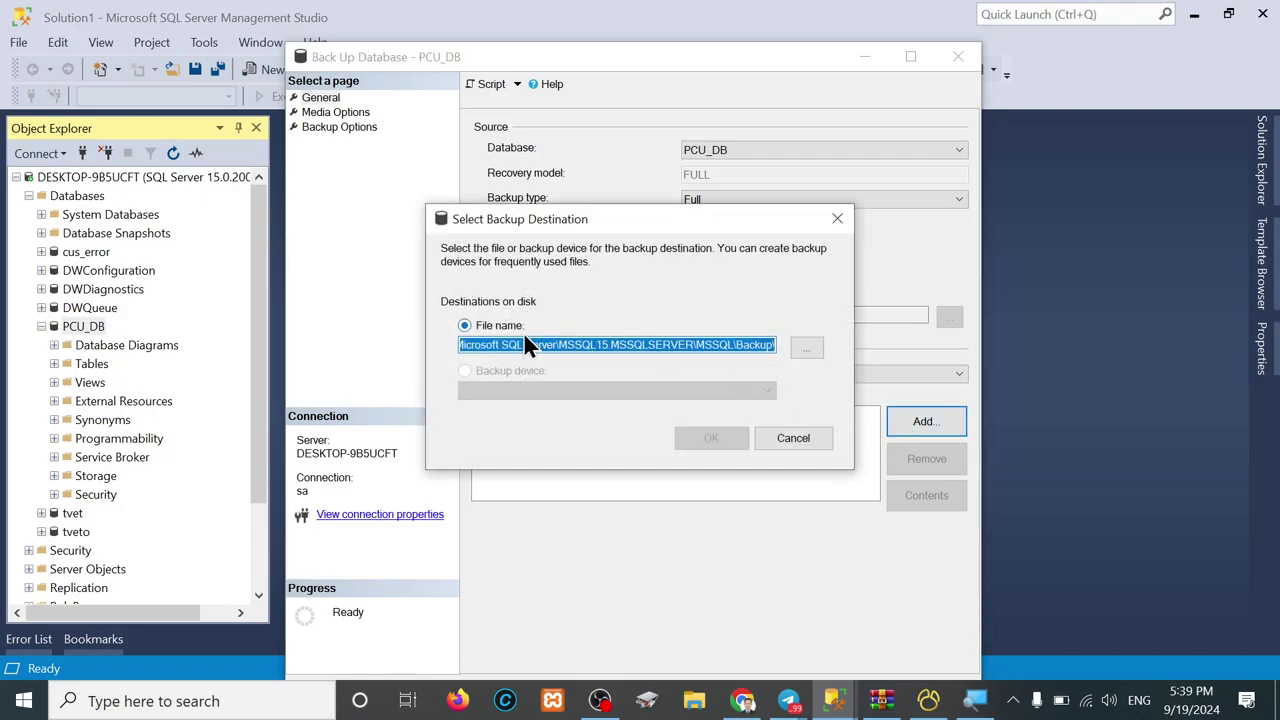
pyautogui.click(807, 348)
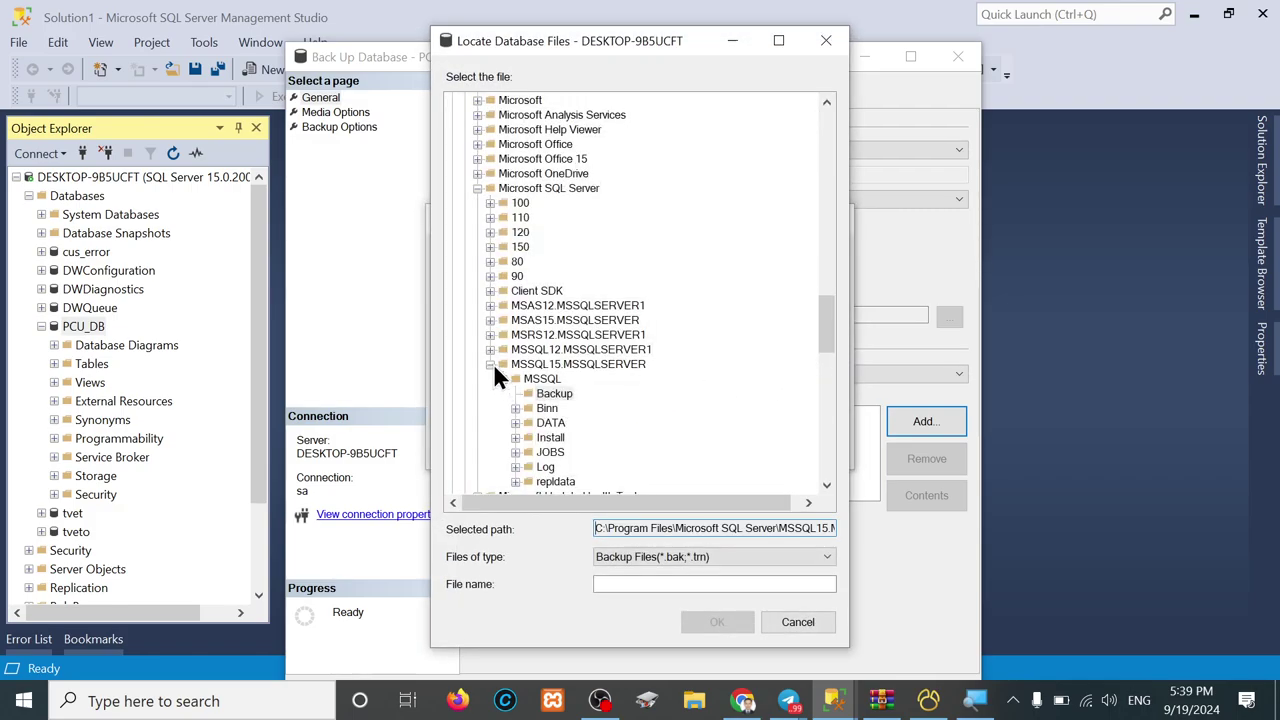
# - Collapse the expanded C: folders and select the root of drive D: as the backup location
pyautogui.click(491, 364)
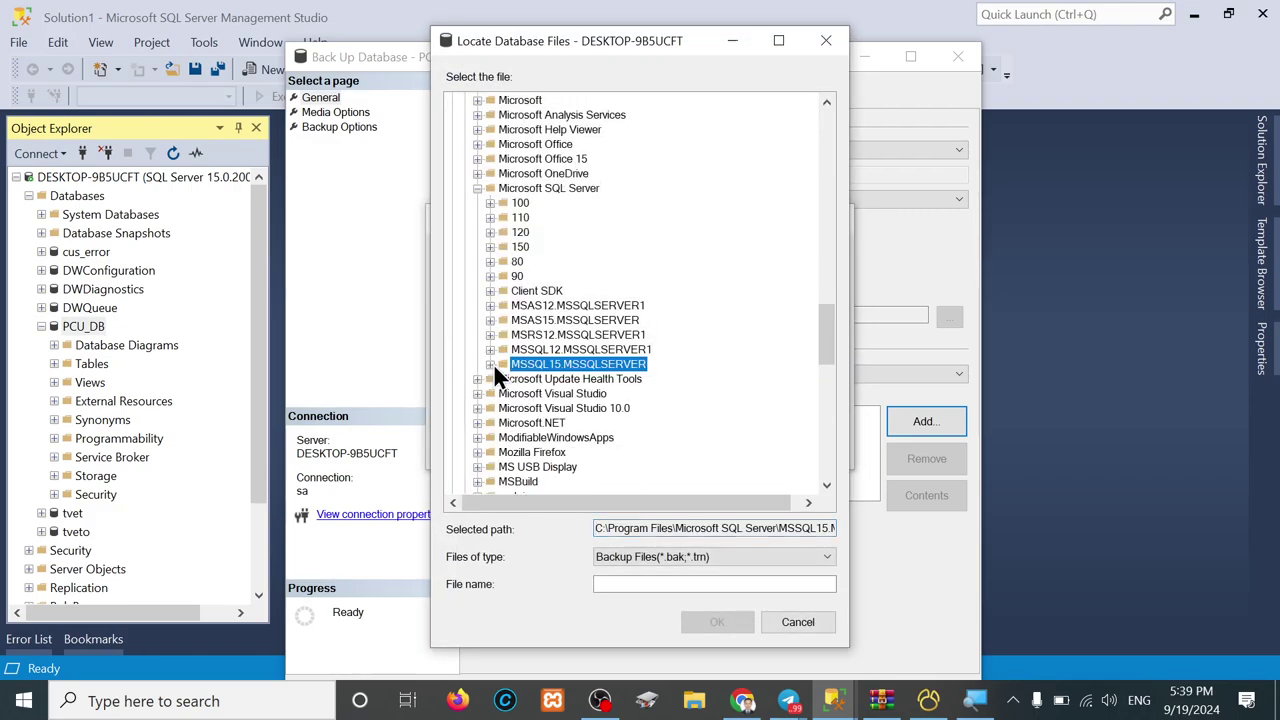
pyautogui.click(477, 188)
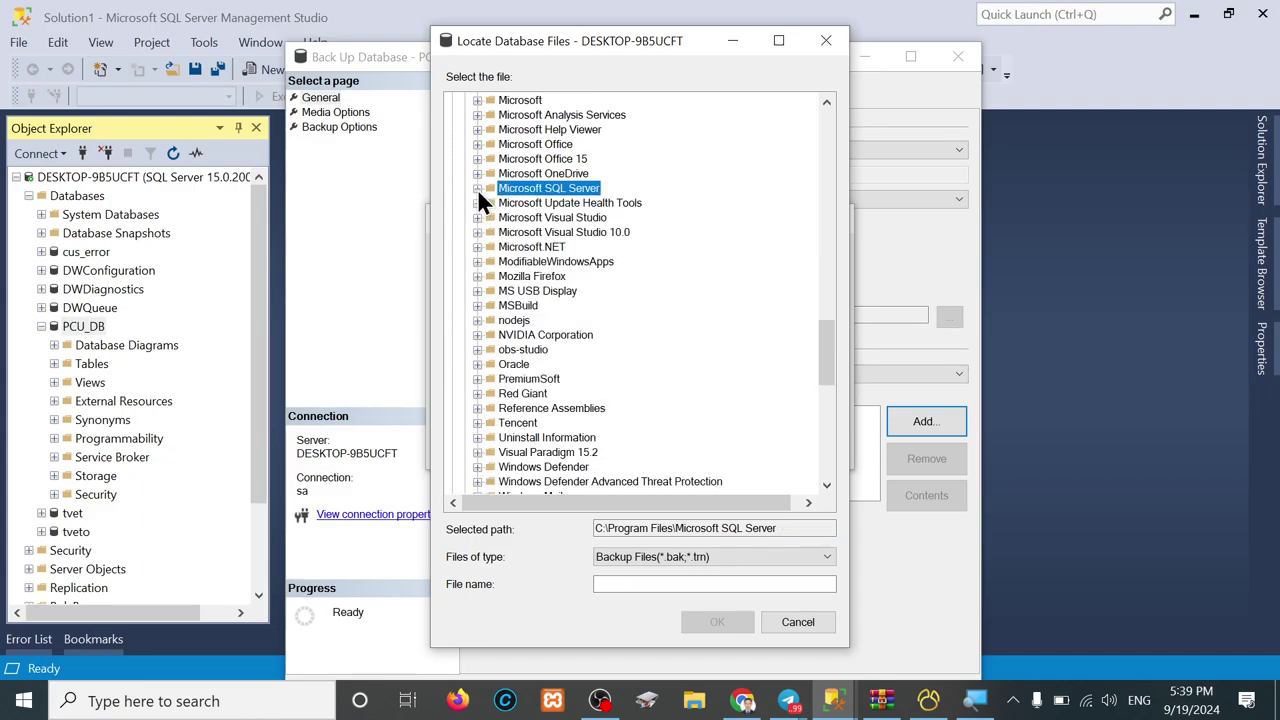
pyautogui.scroll(-5, 473, 271)
pyautogui.scroll(15, 473, 271)
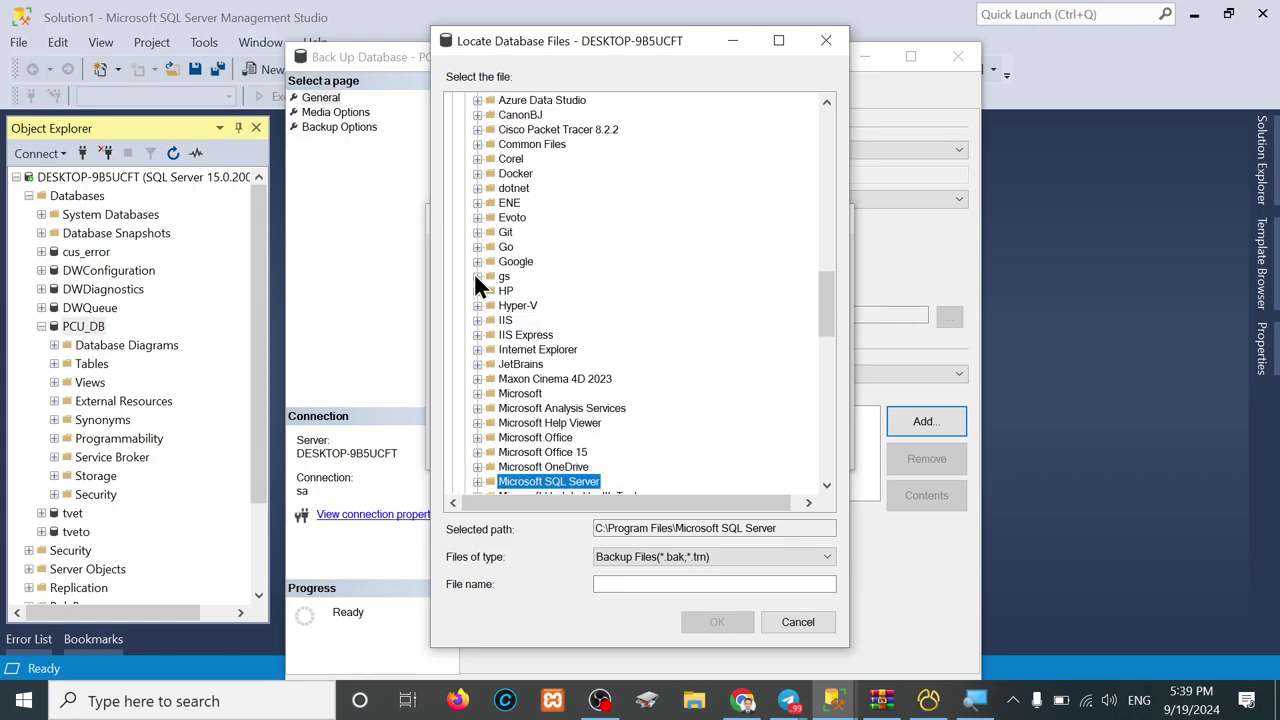
pyautogui.scroll(-20, 459, 149)
pyautogui.scroll(3, 462, 145)
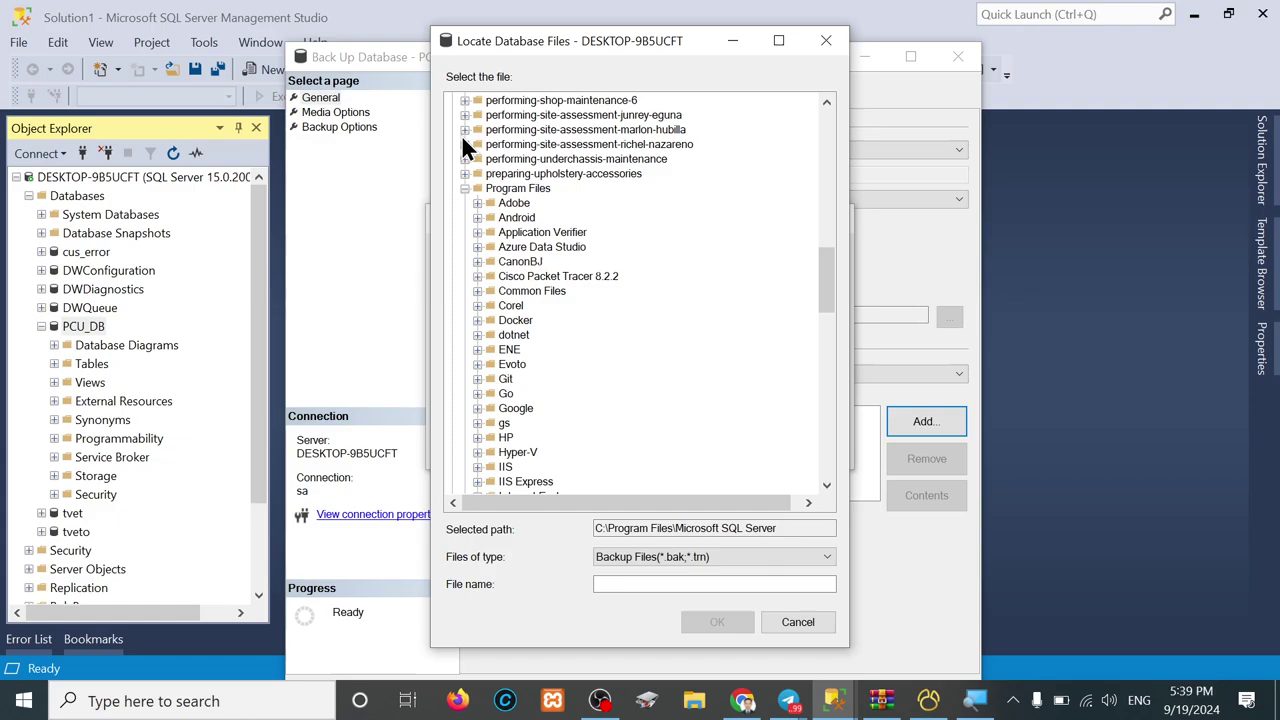
pyautogui.click(464, 188)
pyautogui.scroll(15, 466, 186)
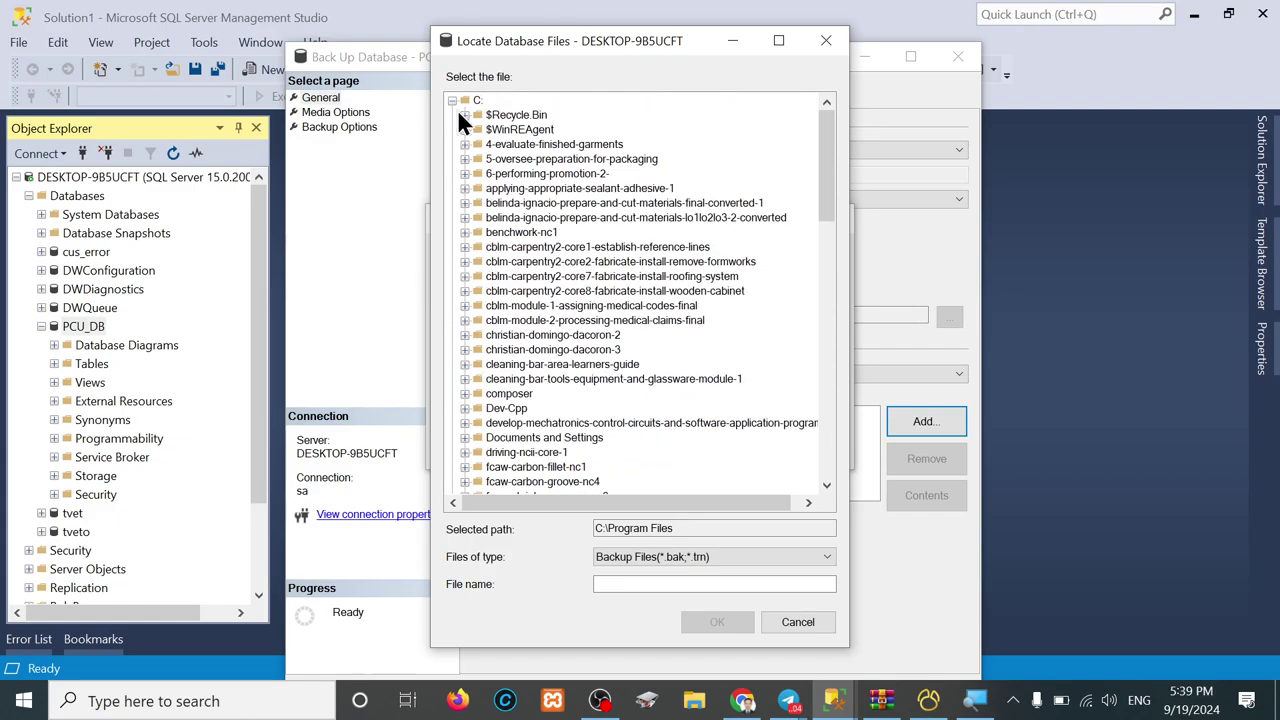
pyautogui.click(452, 101)
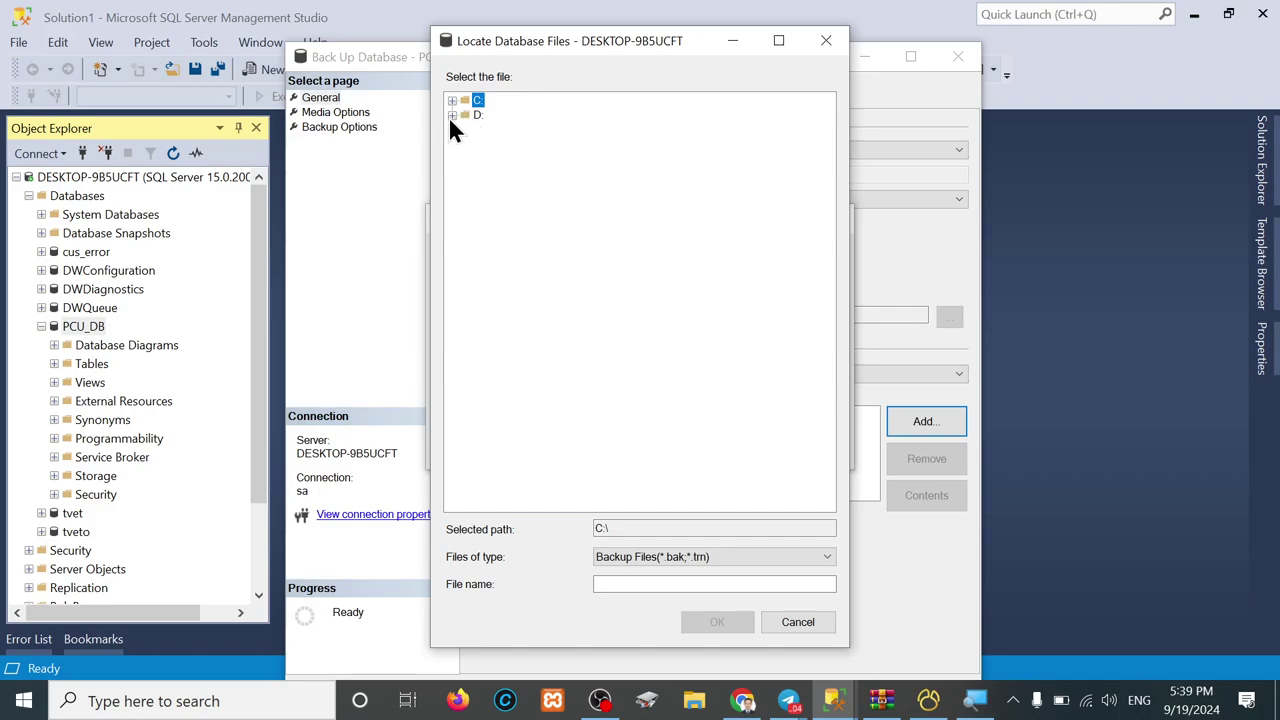
pyautogui.click(452, 115)
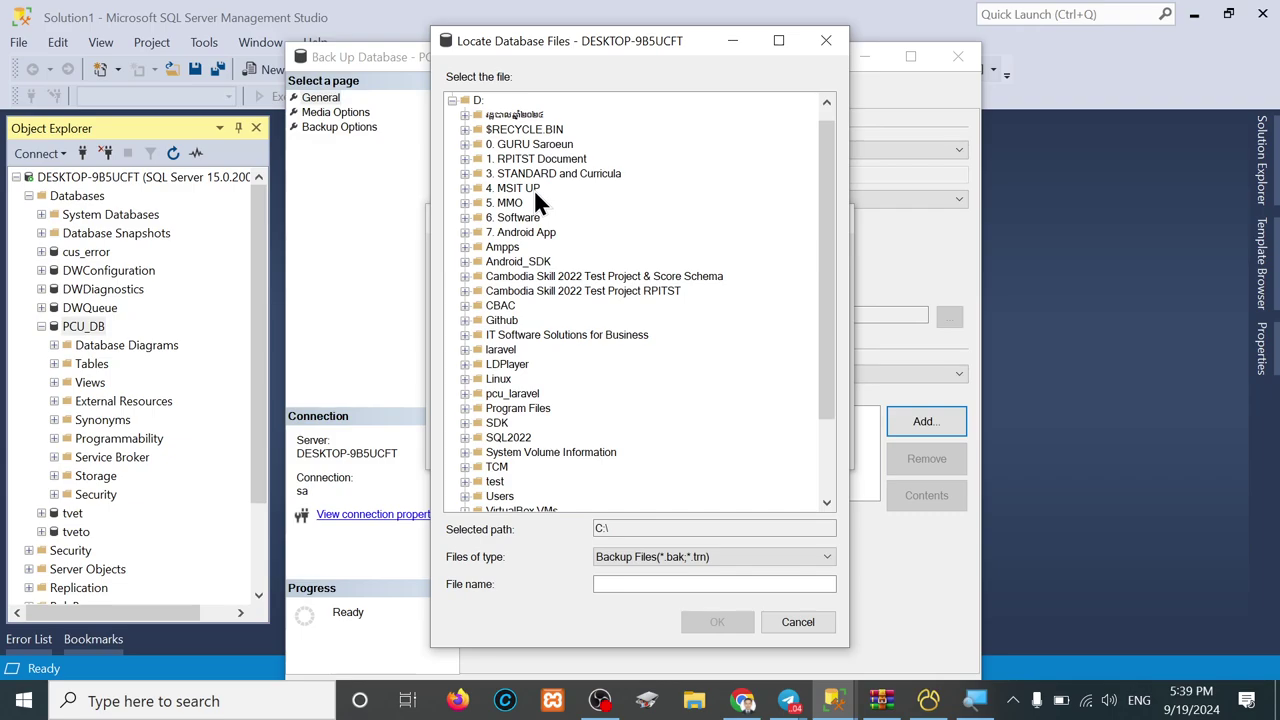
pyautogui.click(452, 100)
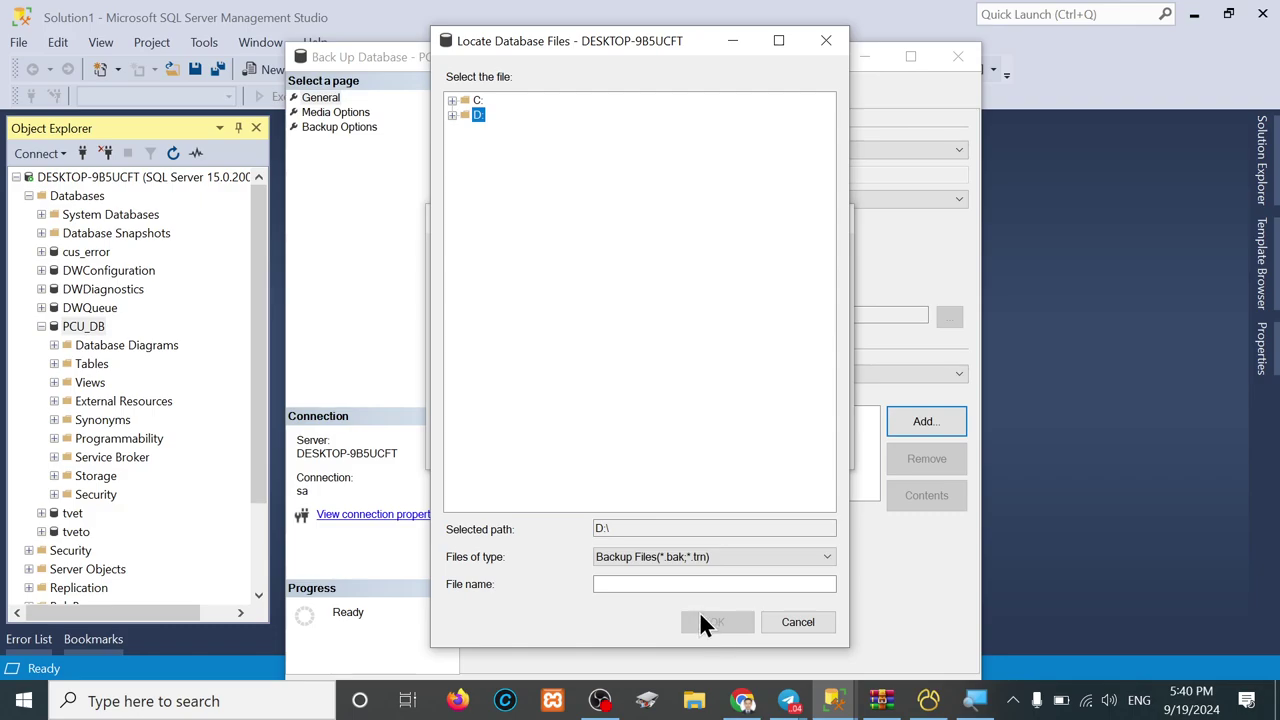
# - Name the backup file pcu_db.bak and accept the chosen location
pyautogui.click(664, 586)
pyautogui.write('pcu')
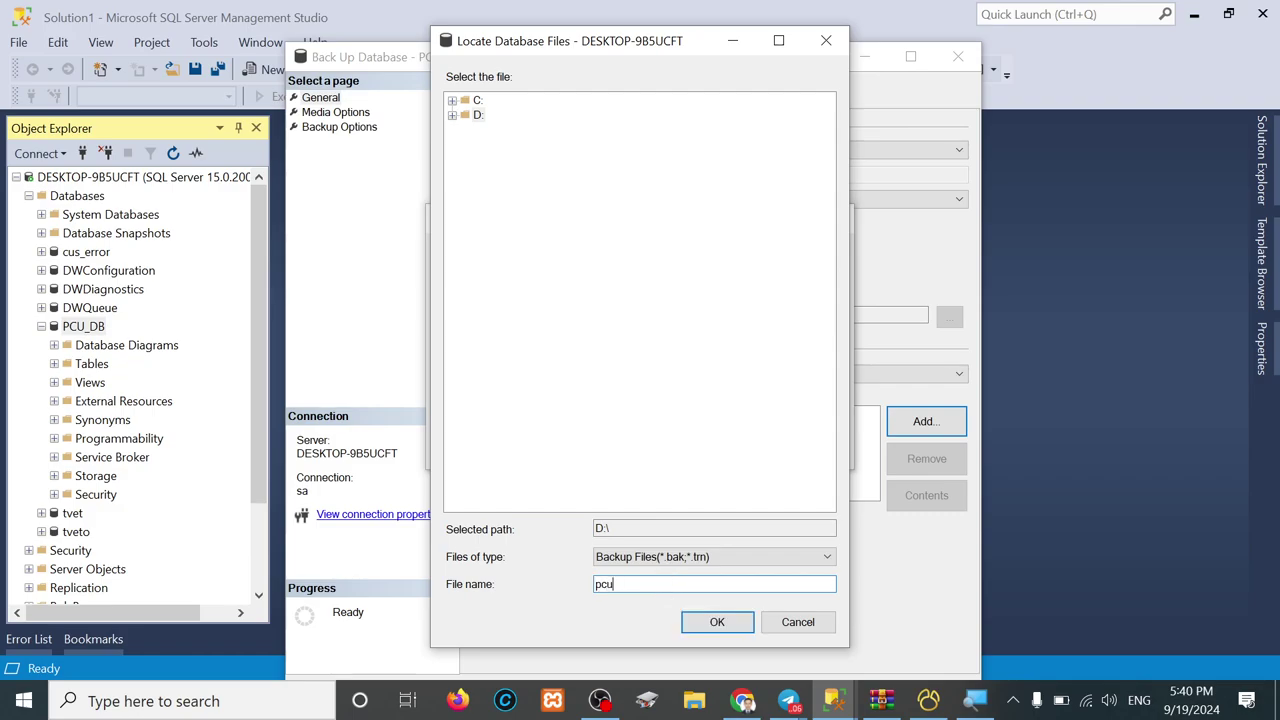
pyautogui.write('_db.BAK')
pyautogui.press('BackSpace')
pyautogui.press('BackSpace')
pyautogui.press('BackSpace')
pyautogui.write('bak')
pyautogui.moveTo(632, 586); pyautogui.dragTo(665, 587)
pyautogui.press('BackSpace')
pyautogui.write('.bak')
pyautogui.click(720, 627)
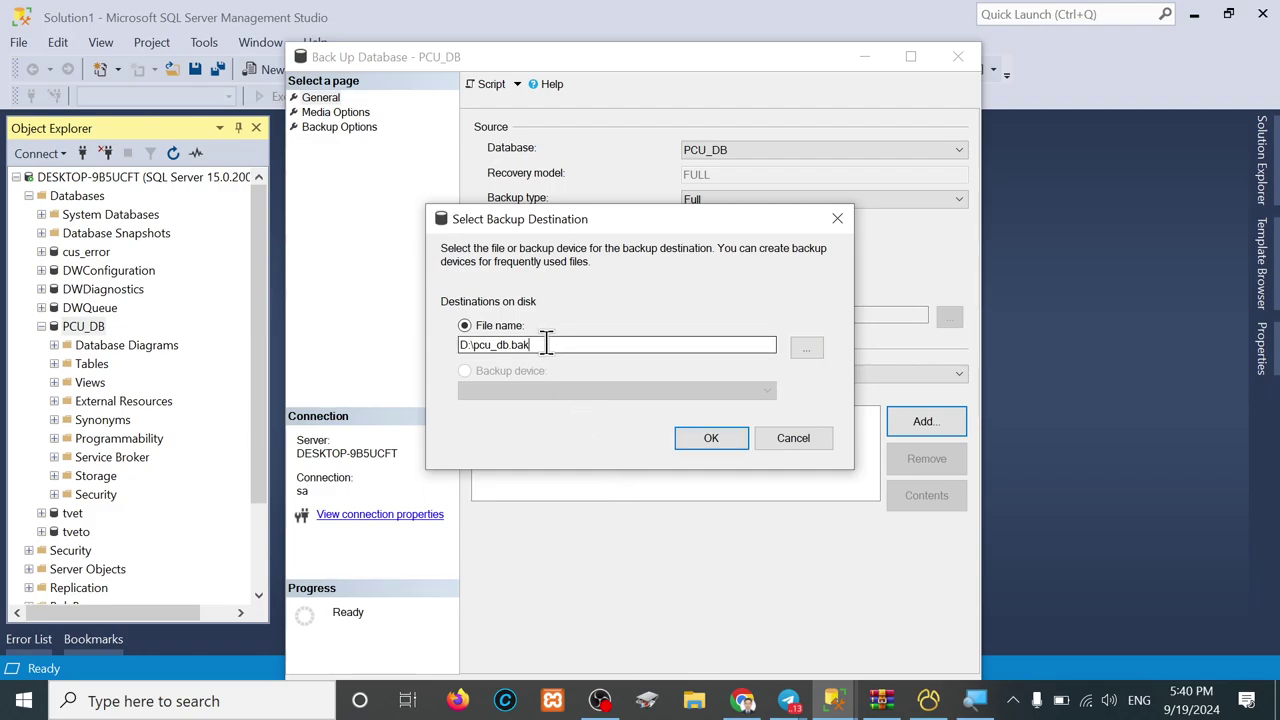
# - Add D:\pcu_db.bak as the backup destination, select it in the list, and reposition the dialog to show its lower edge
pyautogui.moveTo(548, 344); pyautogui.dragTo(453, 340)
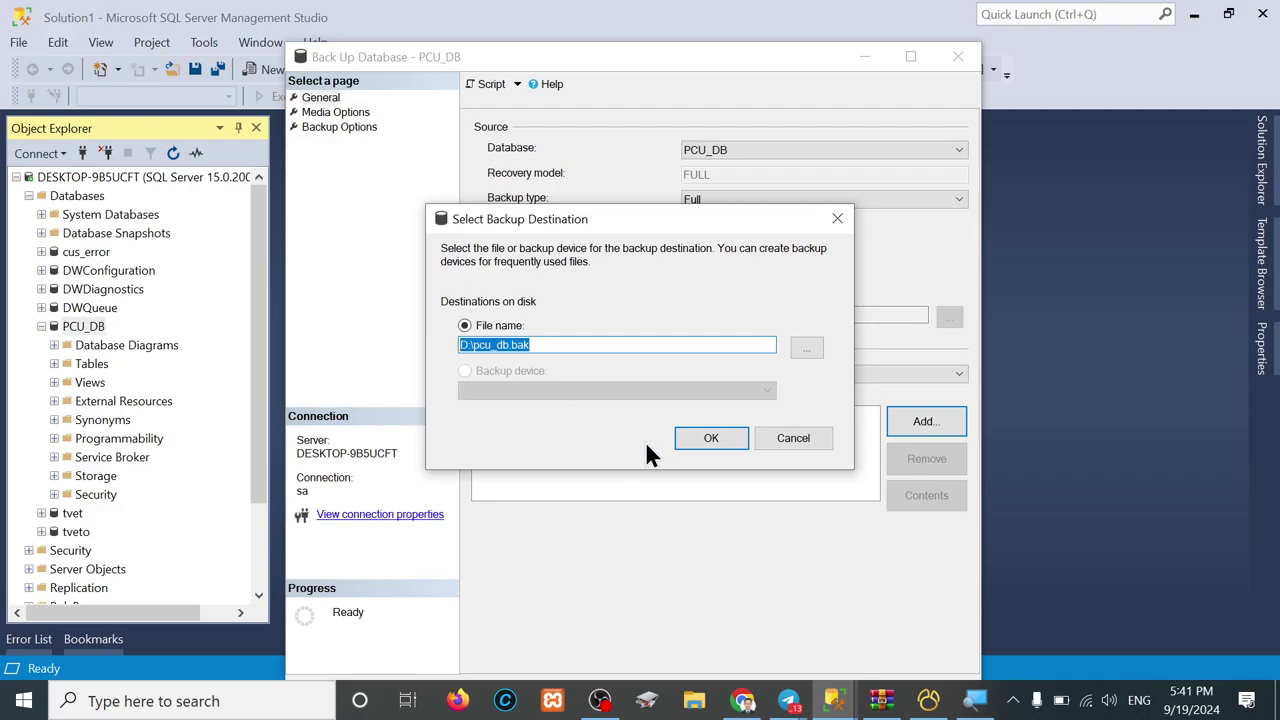
pyautogui.click(705, 448)
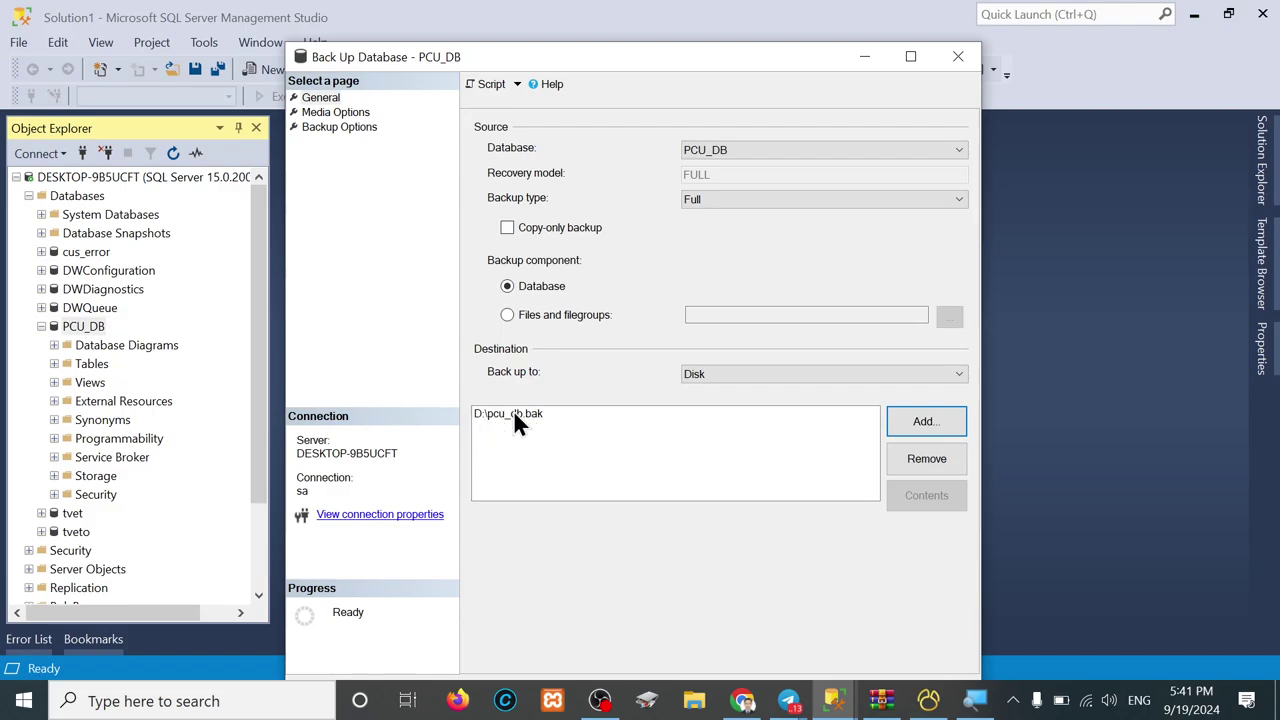
pyautogui.click(514, 413)
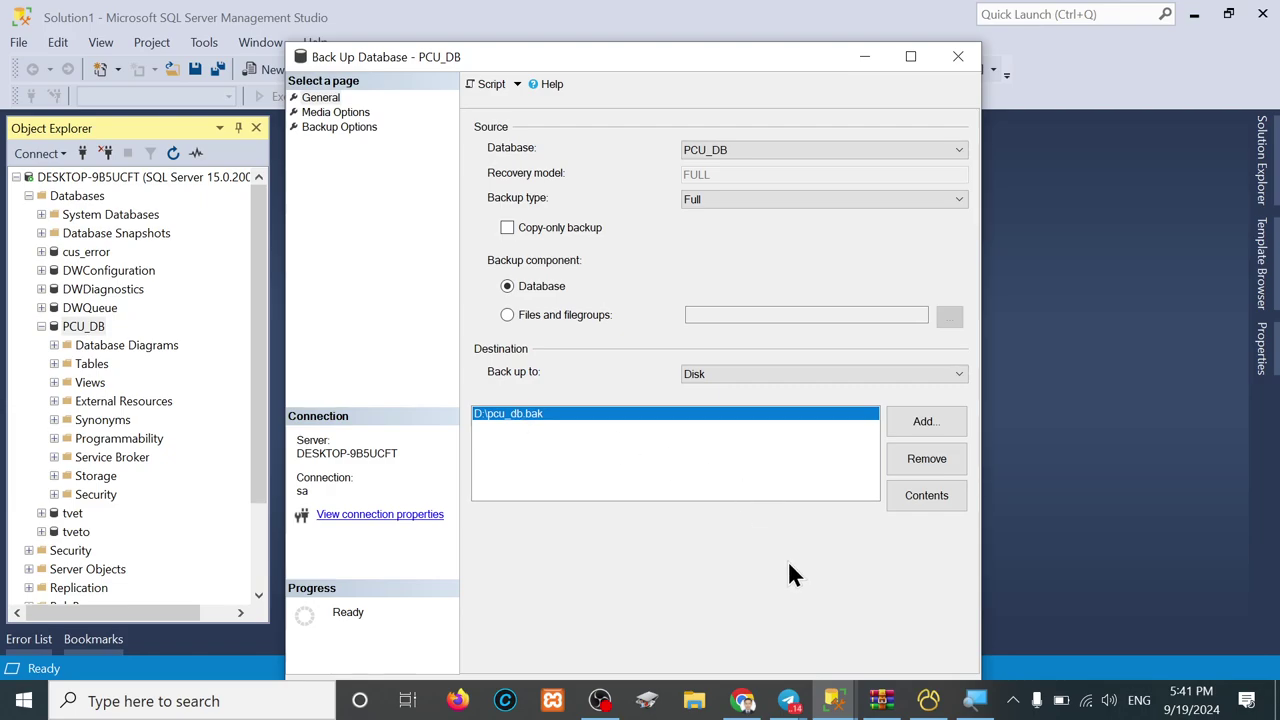
pyautogui.moveTo(723, 59)
pyautogui.mouseDown()
pyautogui.moveTo(676, 28)
pyautogui.moveTo(715, 35)
pyautogui.mouseUp()
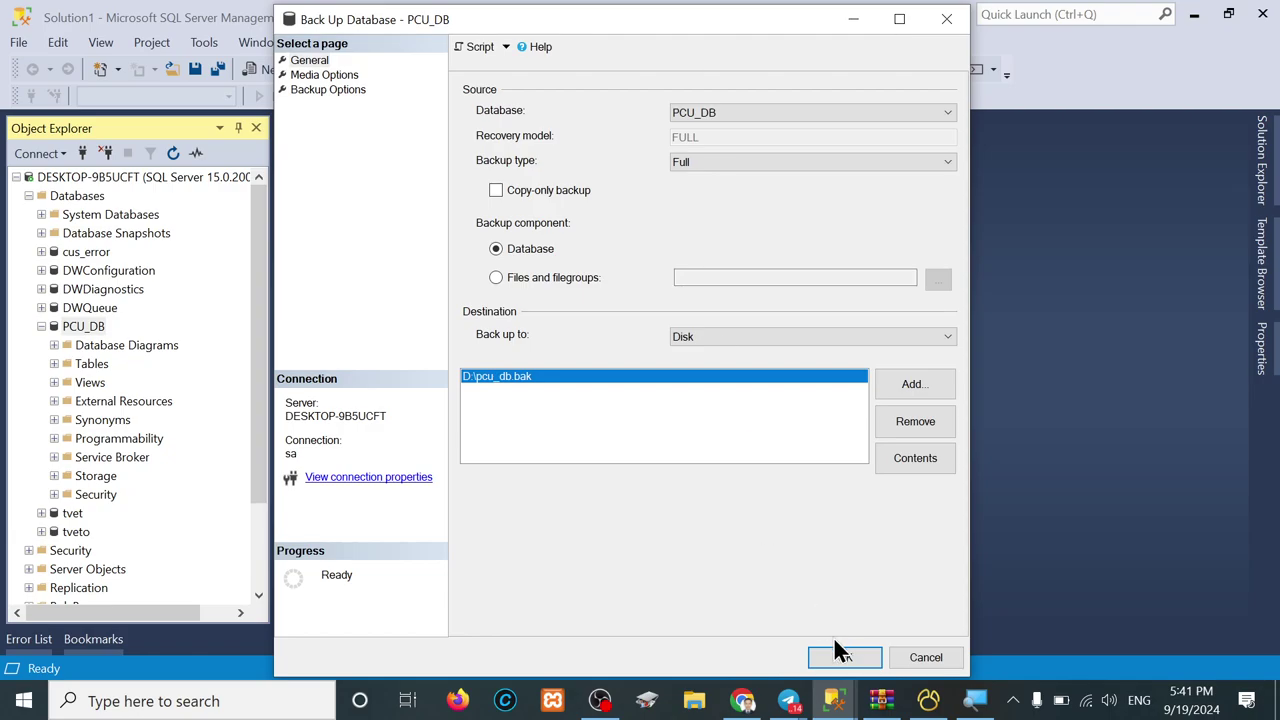
# - Switch to File Explorer, open drive D: in a maximized window, and check its existing .bak files
pyautogui.click(695, 703)
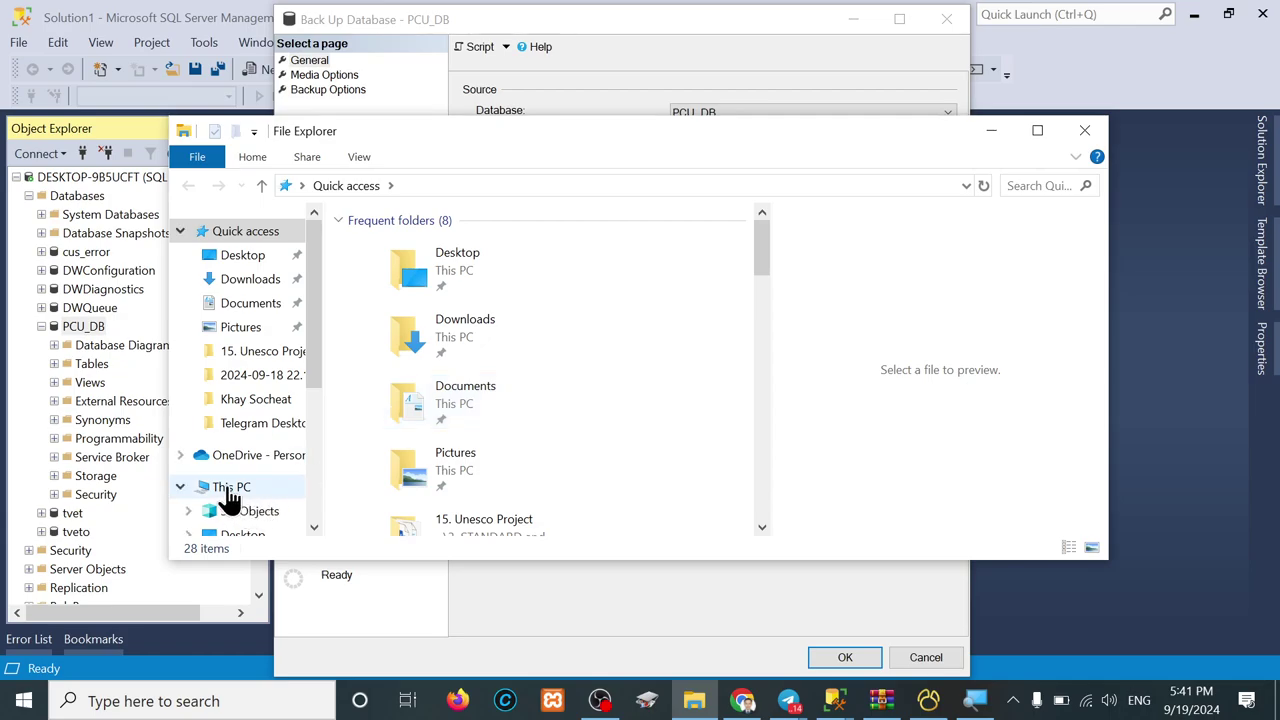
pyautogui.click(230, 487)
pyautogui.scroll(-5, 534, 479)
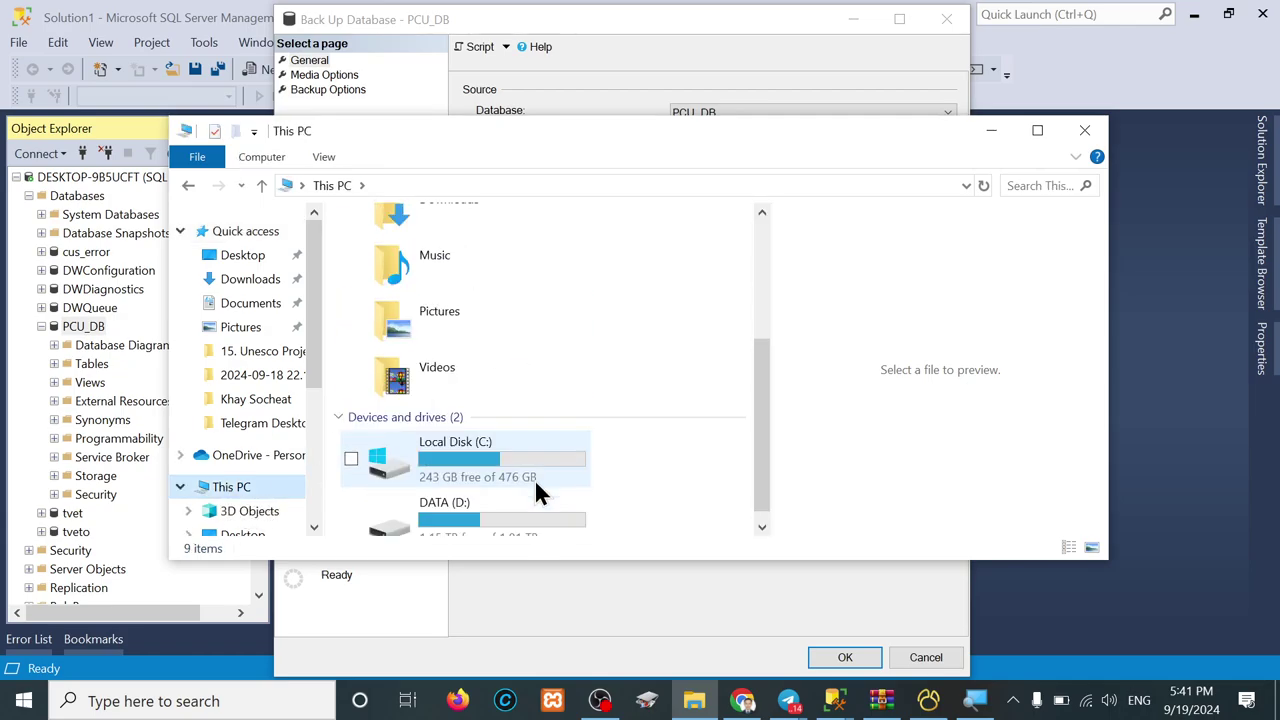
pyautogui.click(483, 532)
pyautogui.doubleClick(487, 515)
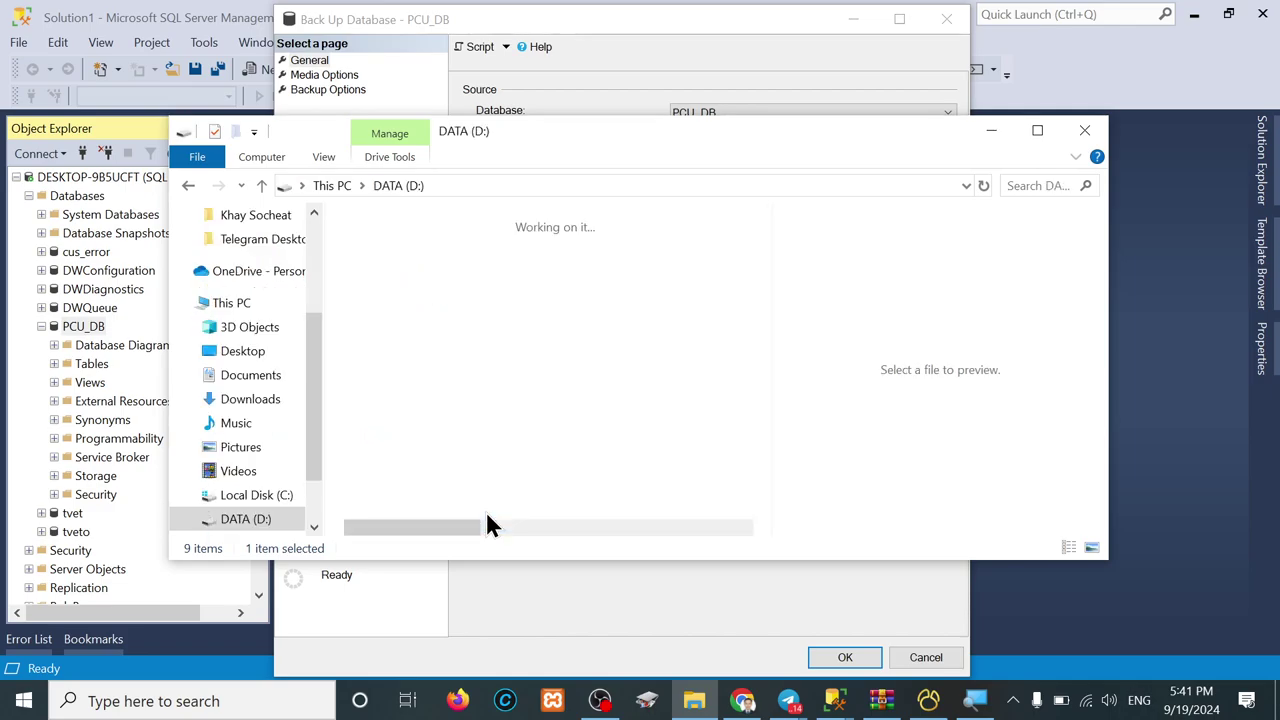
pyautogui.click(1038, 131)
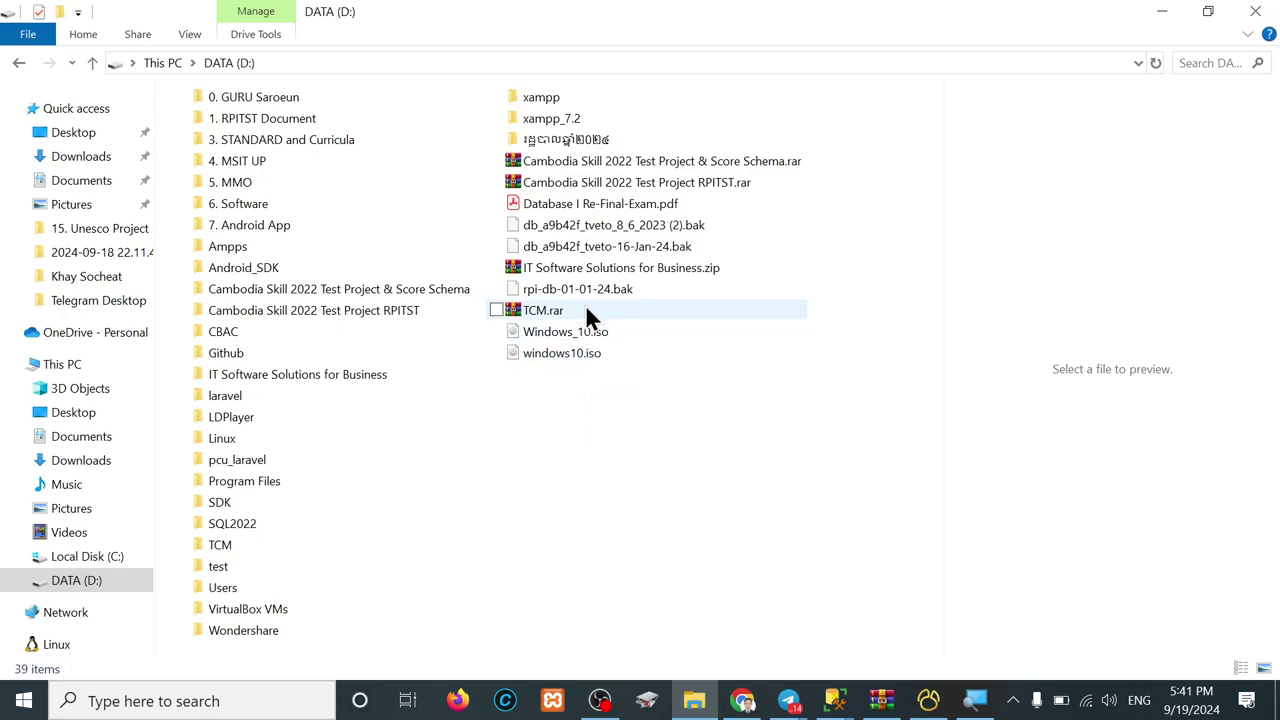
pyautogui.click(557, 289)
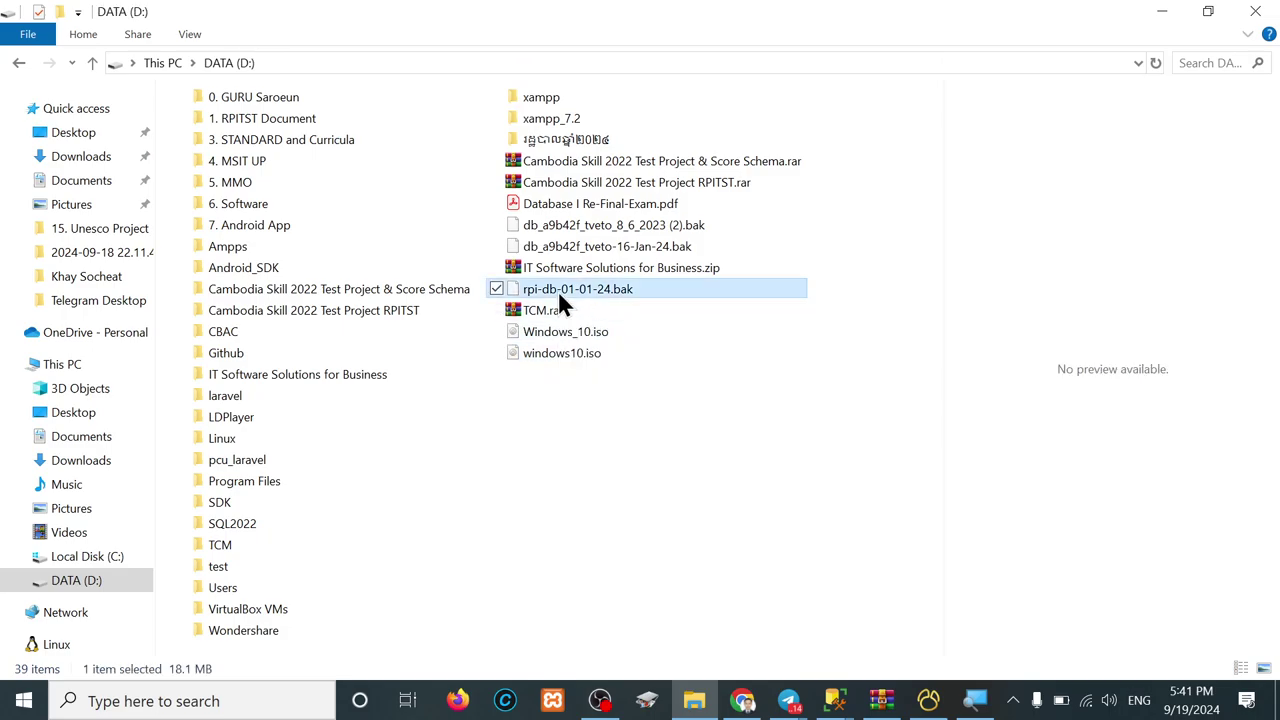
pyautogui.click(649, 246)
pyautogui.click(628, 228)
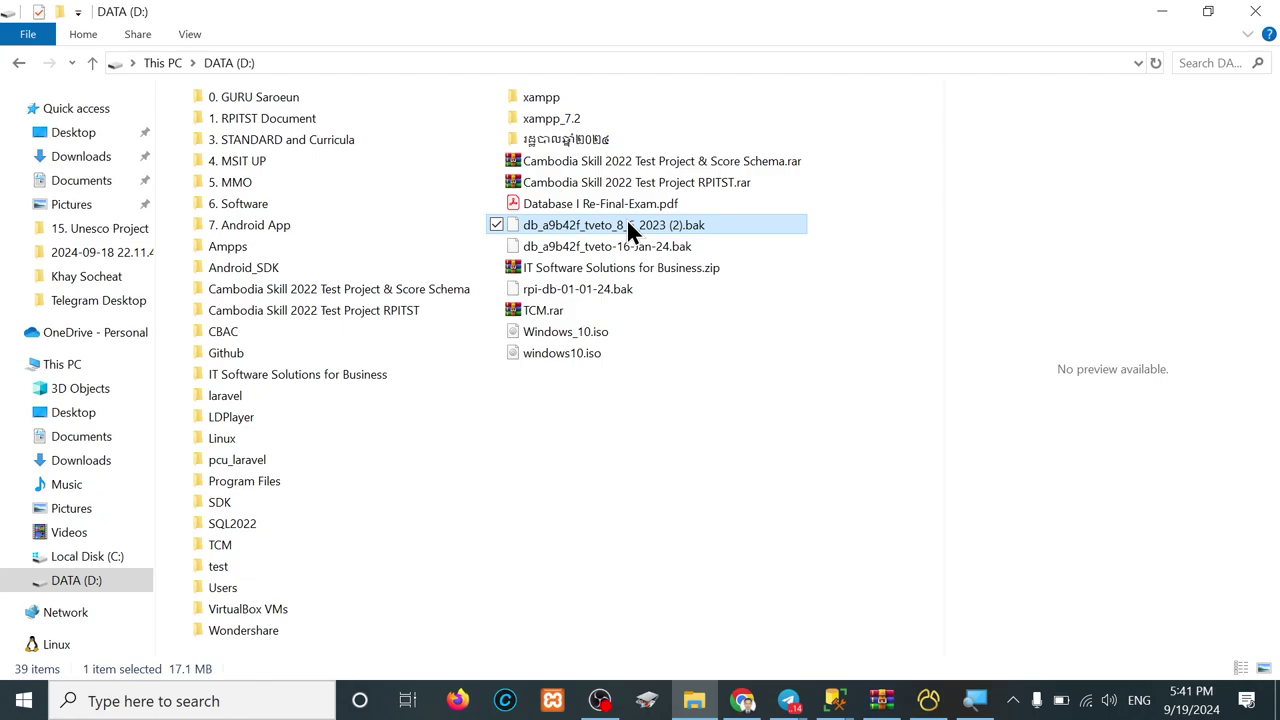
pyautogui.moveTo(833, 703)
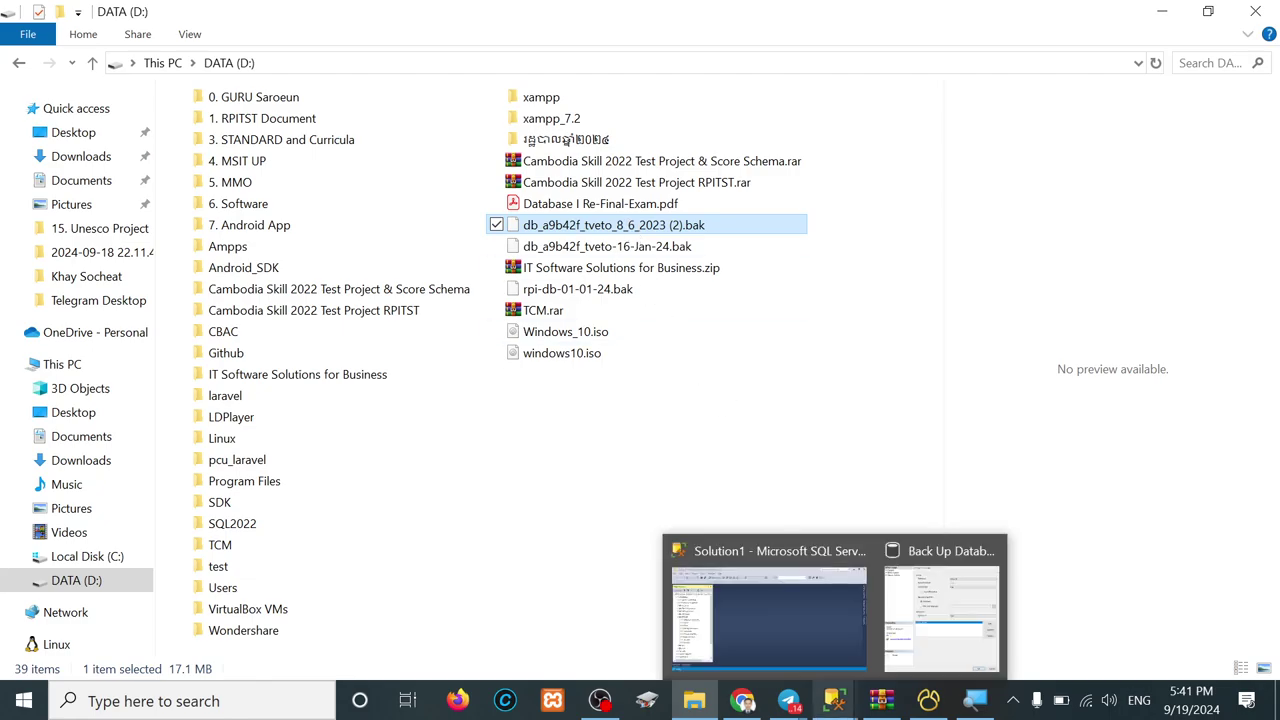
# - Return to the Back Up Database dialog, run the PCU_DB backup to D:\pcu_db.bak and dismiss the completion message
pyautogui.click(1163, 14)
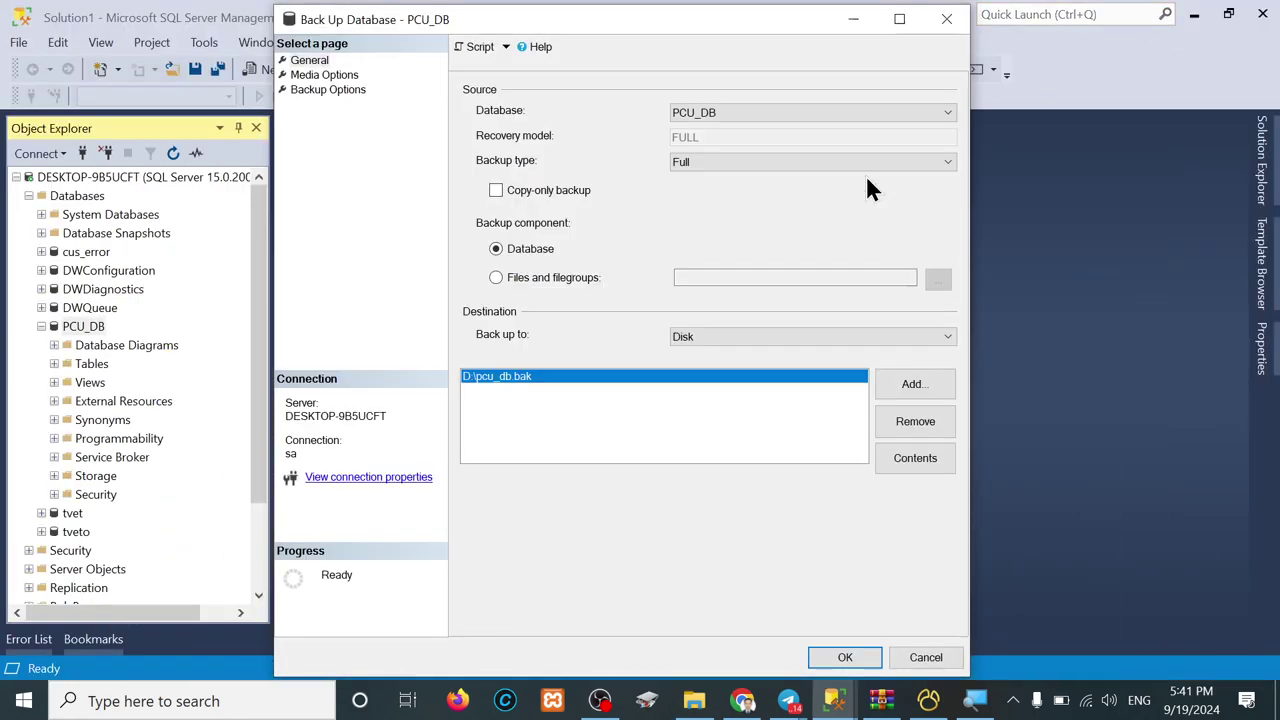
pyautogui.click(845, 657)
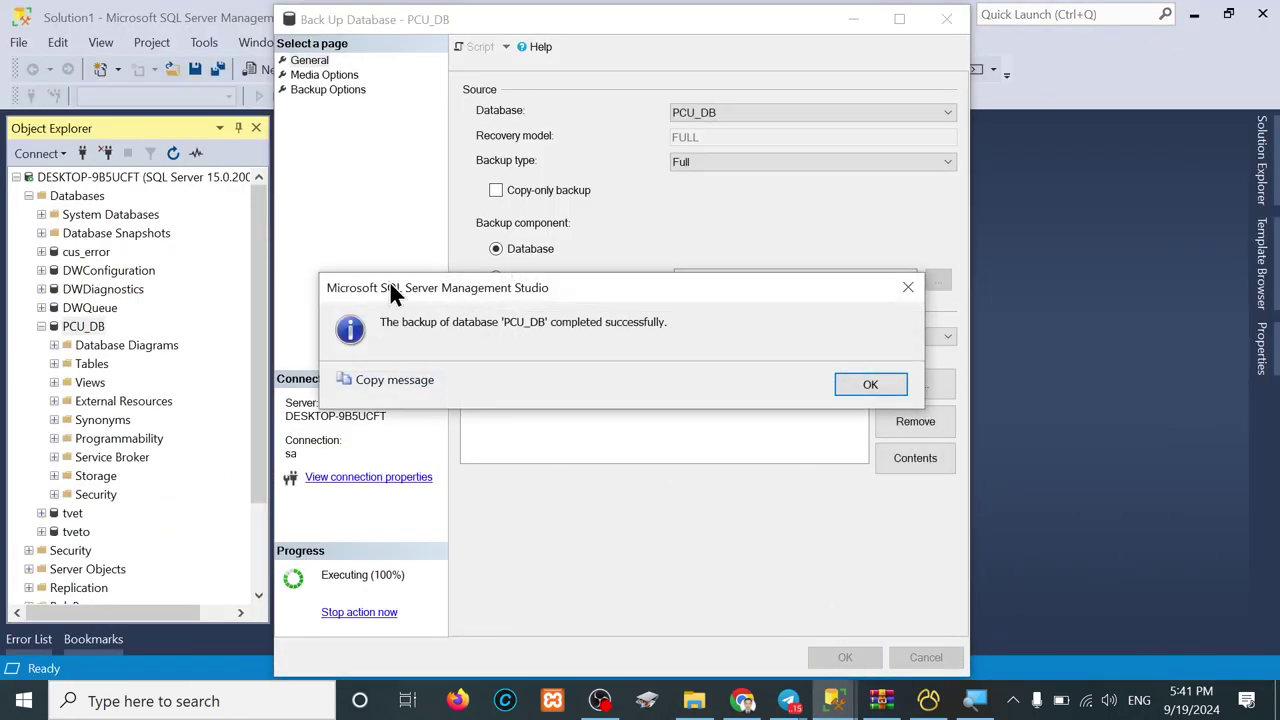
pyautogui.moveTo(595, 292); pyautogui.dragTo(595, 174)
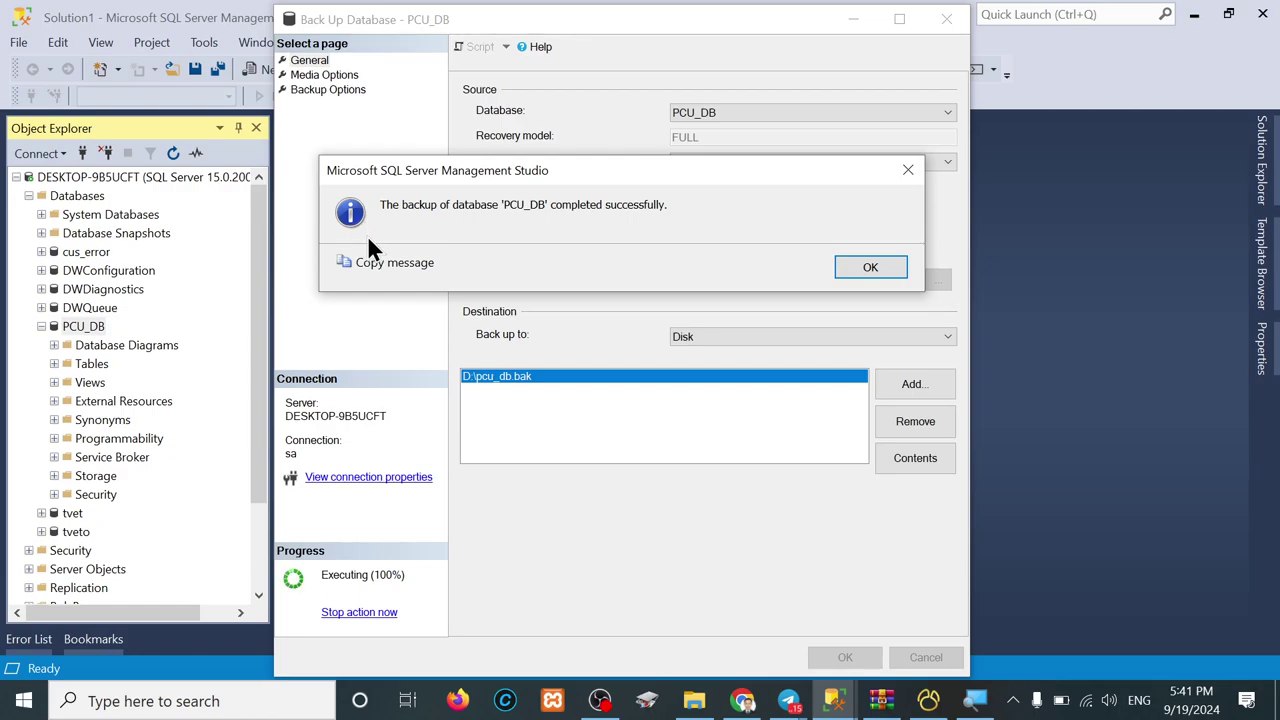
pyautogui.click(852, 266)
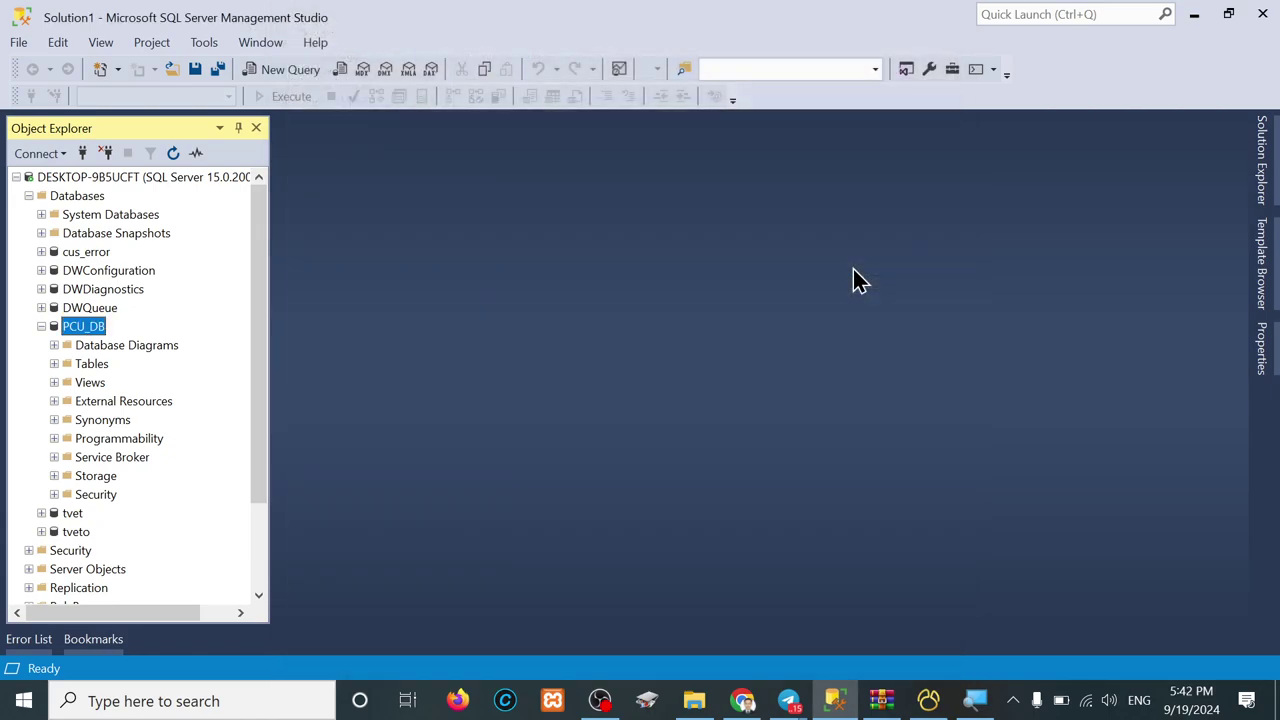
# - Switch to File Explorer and inspect the new pcu_db.bak file on drive D:, leaving its name as it is
pyautogui.click(700, 702)
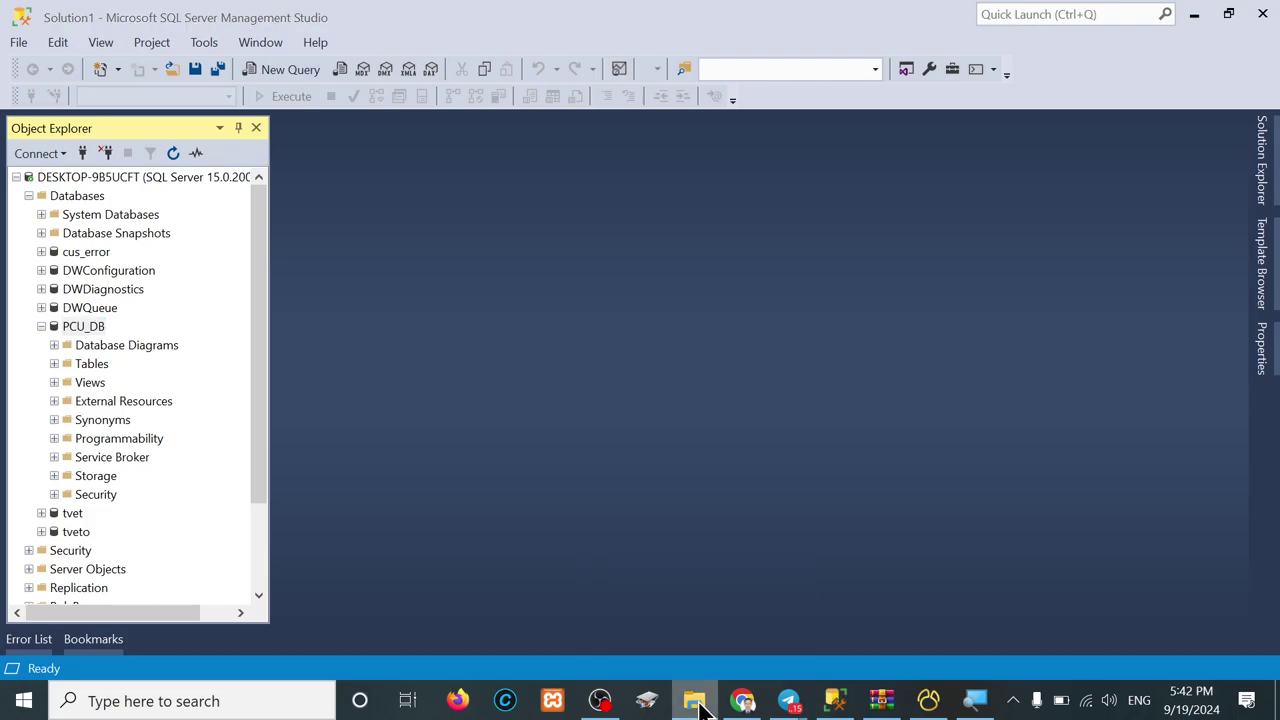
pyautogui.click(727, 412)
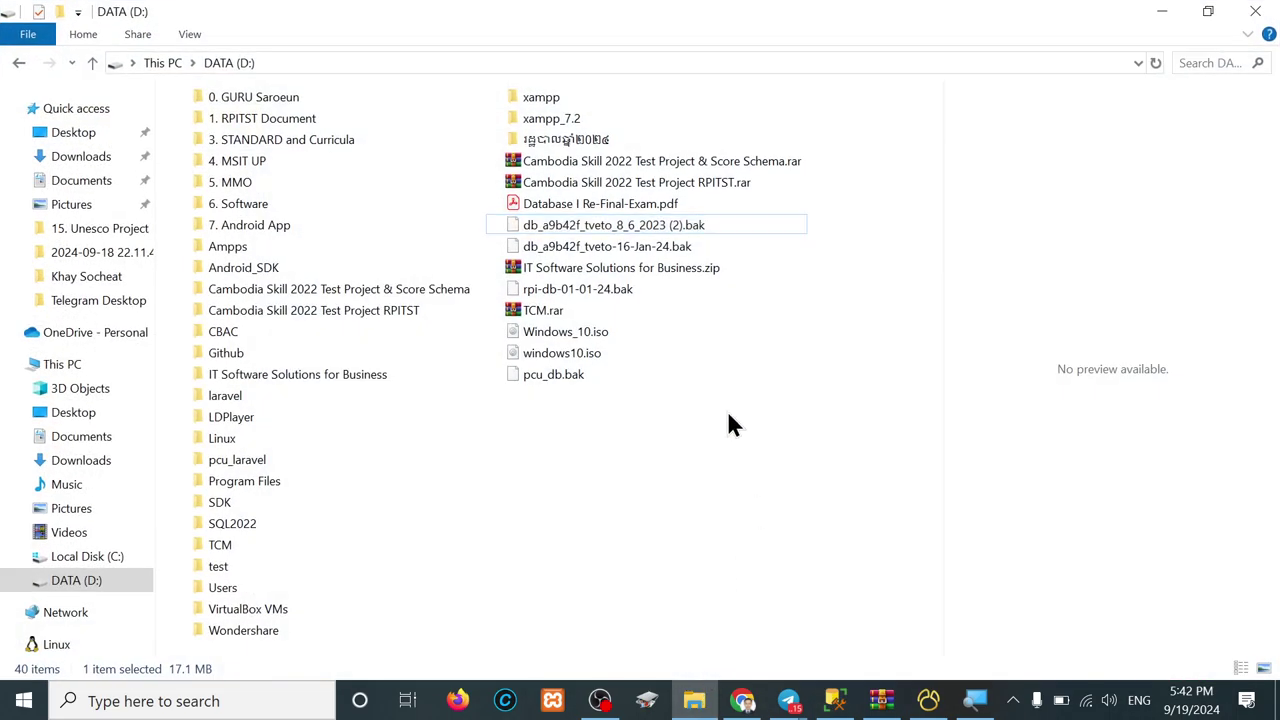
pyautogui.click(549, 384)
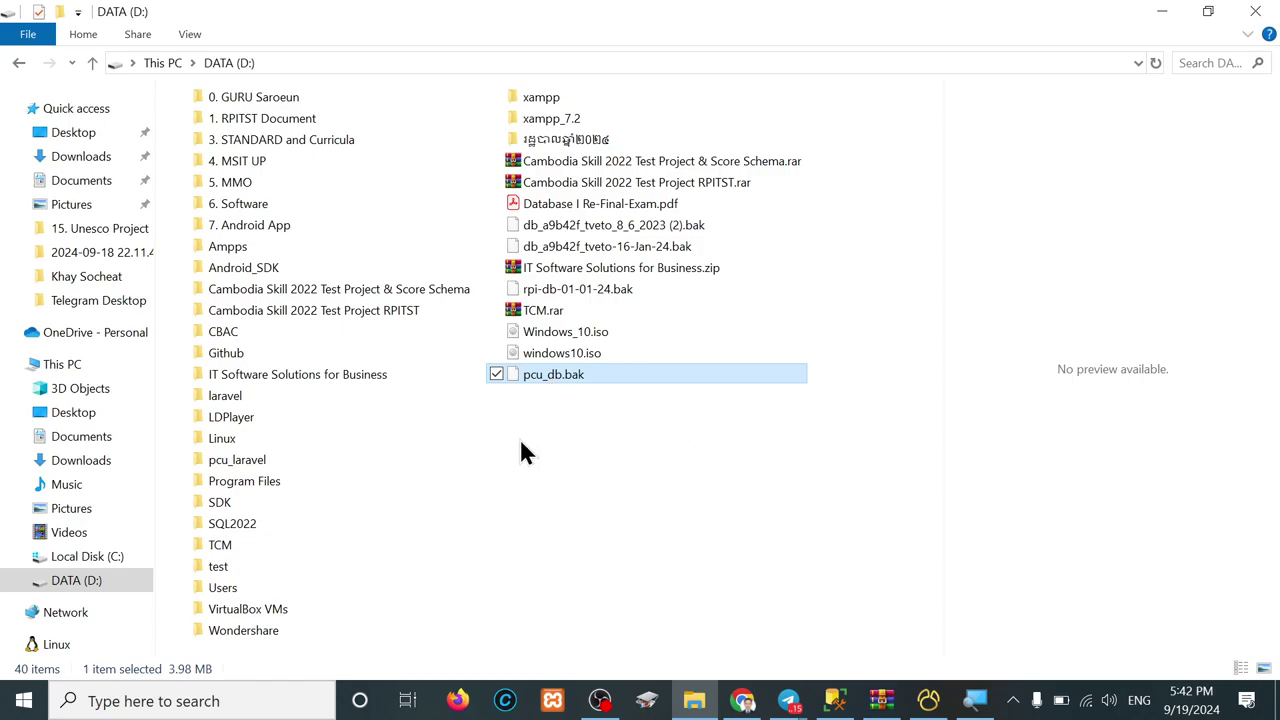
pyautogui.click(564, 375)
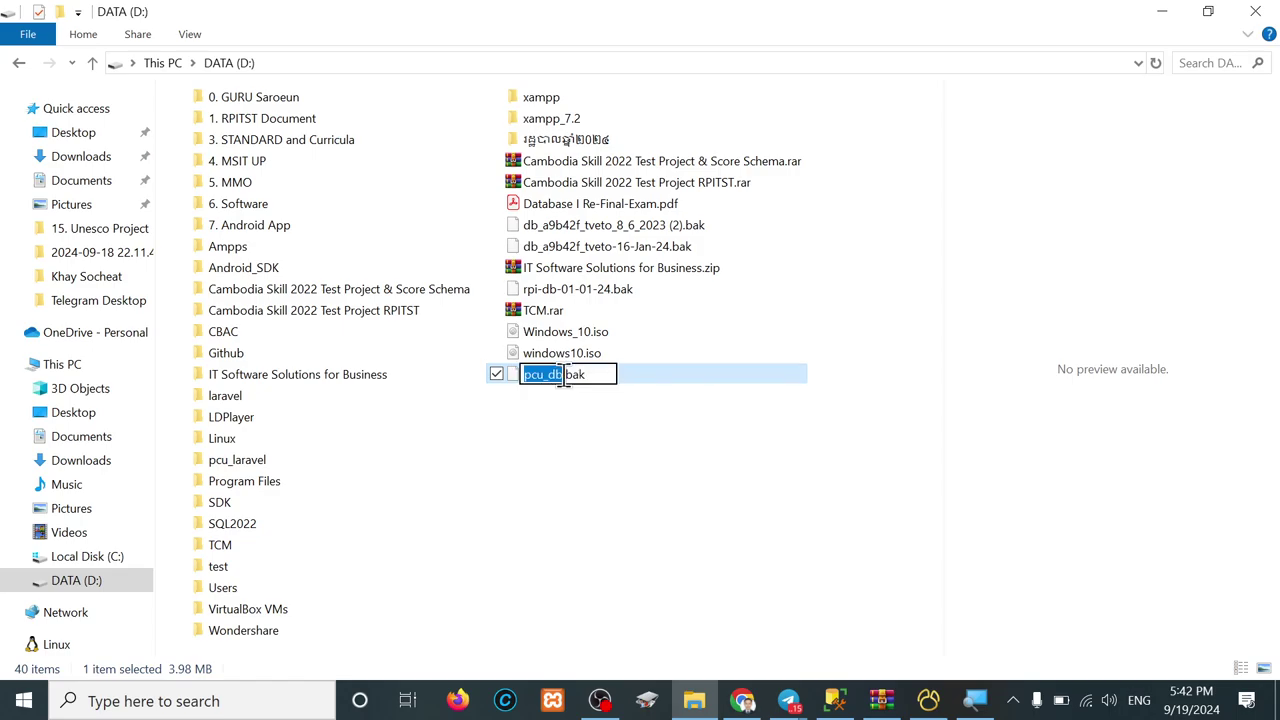
pyautogui.press('Return')
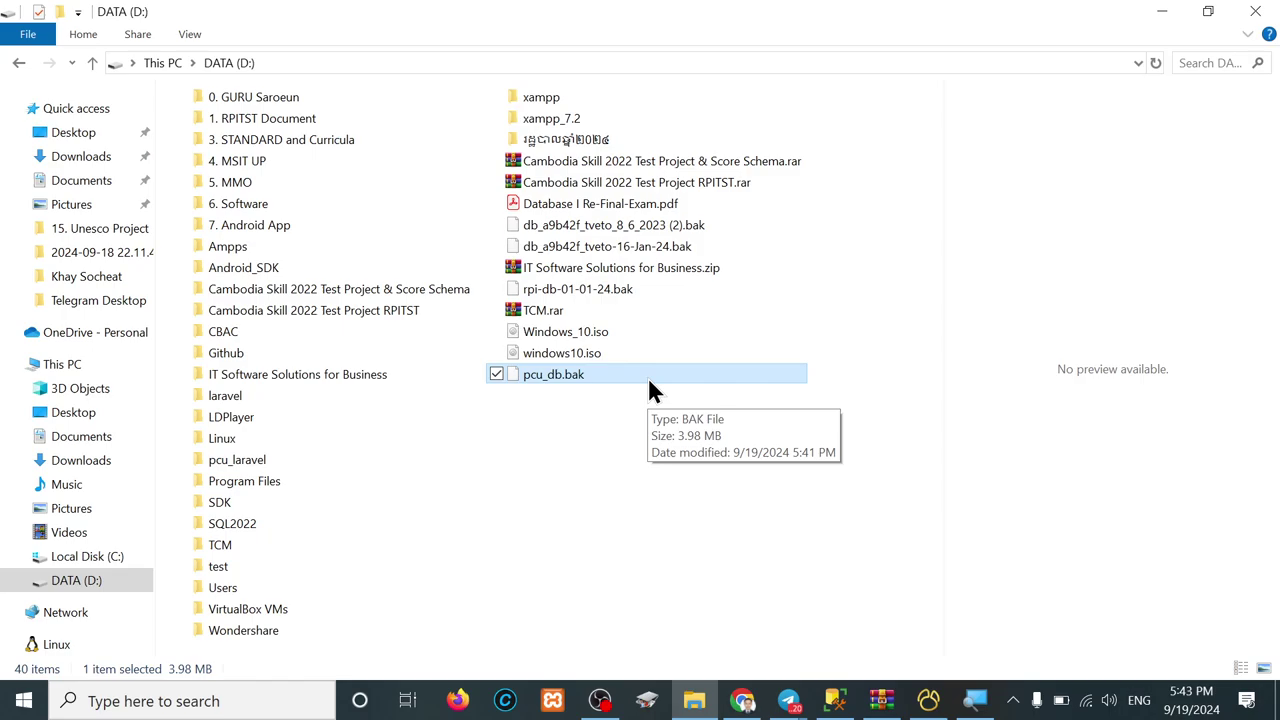
pyautogui.click(538, 487)
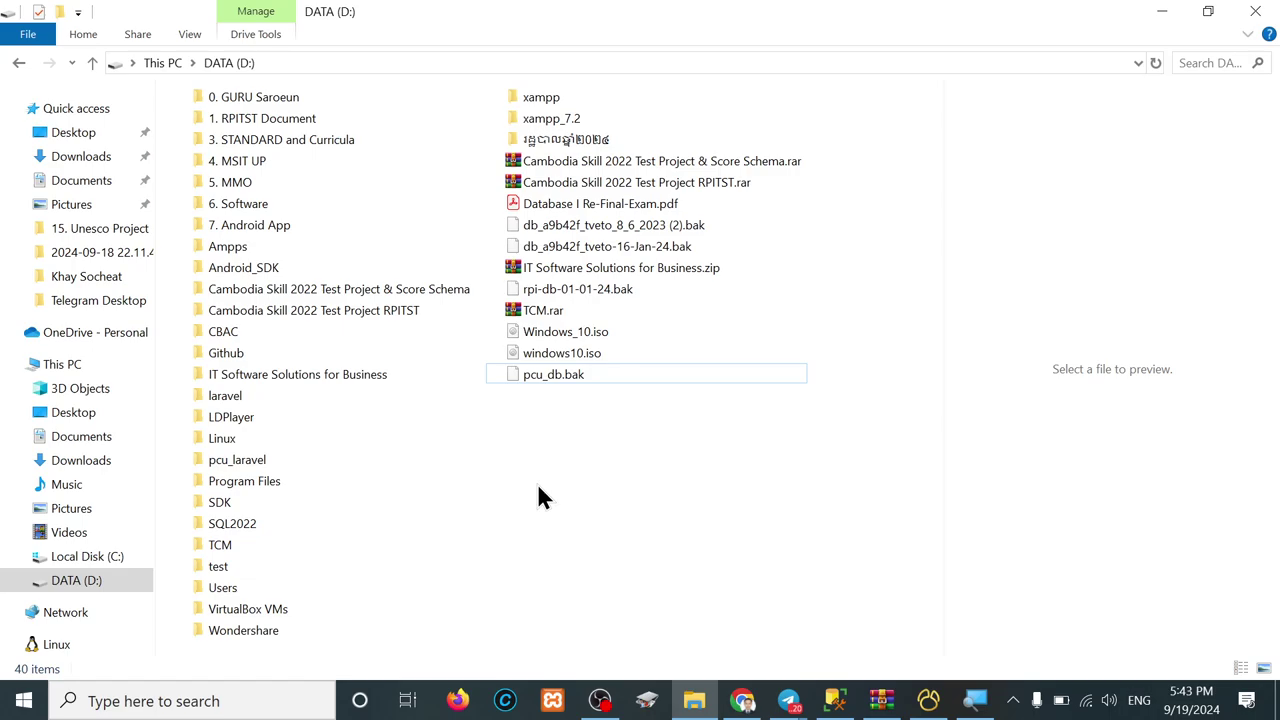
# - Turn off the display of file name extensions and select pcu_db.bak to check how its name appears
pyautogui.click(188, 34)
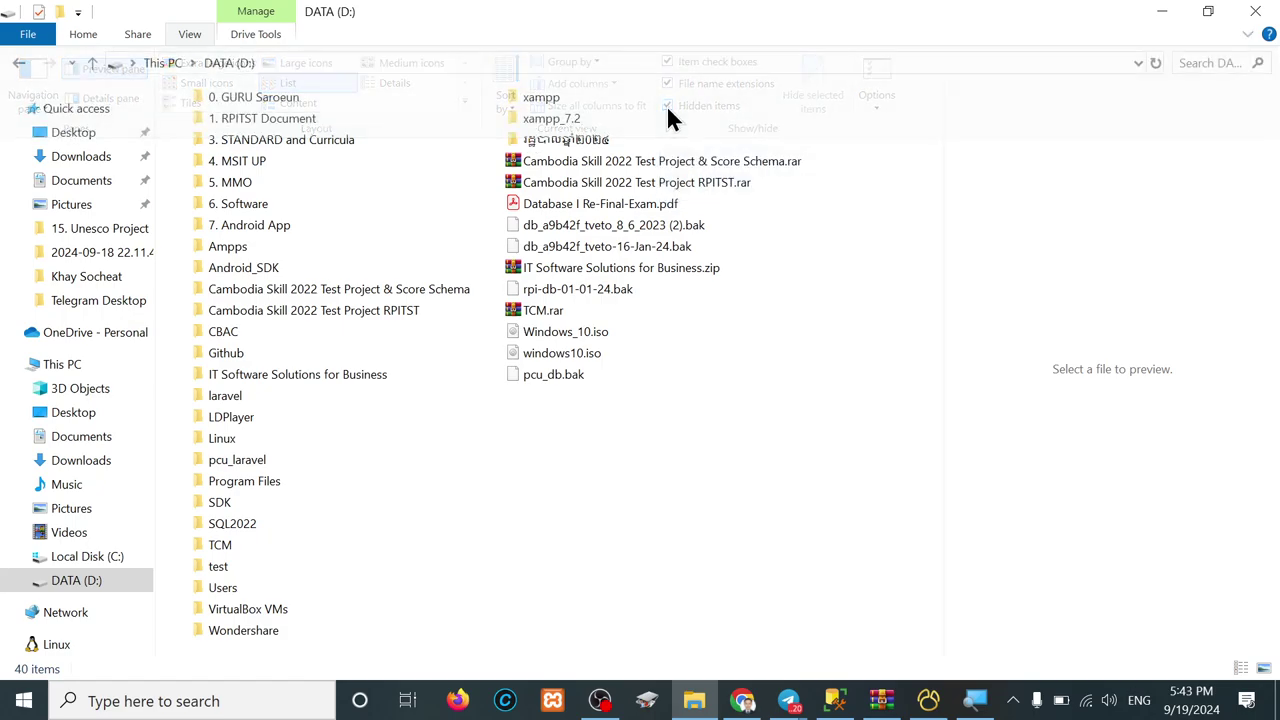
pyautogui.click(190, 36)
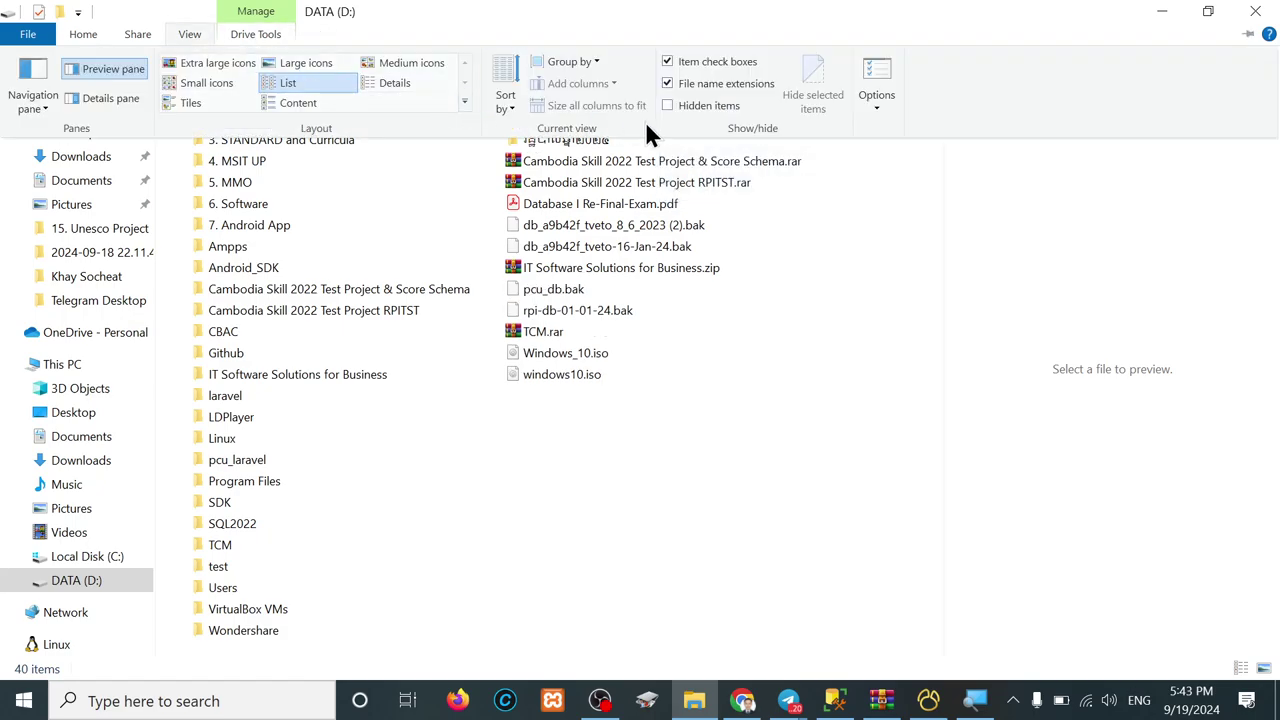
pyautogui.click(667, 83)
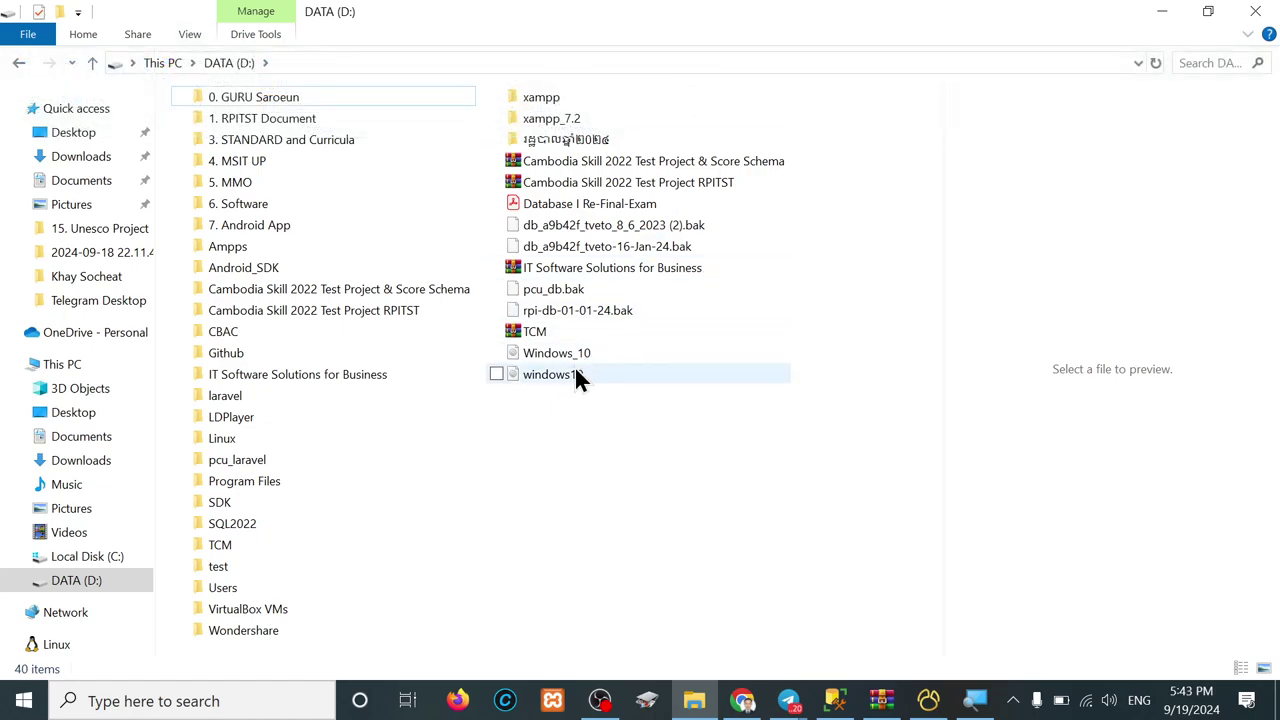
pyautogui.click(558, 289)
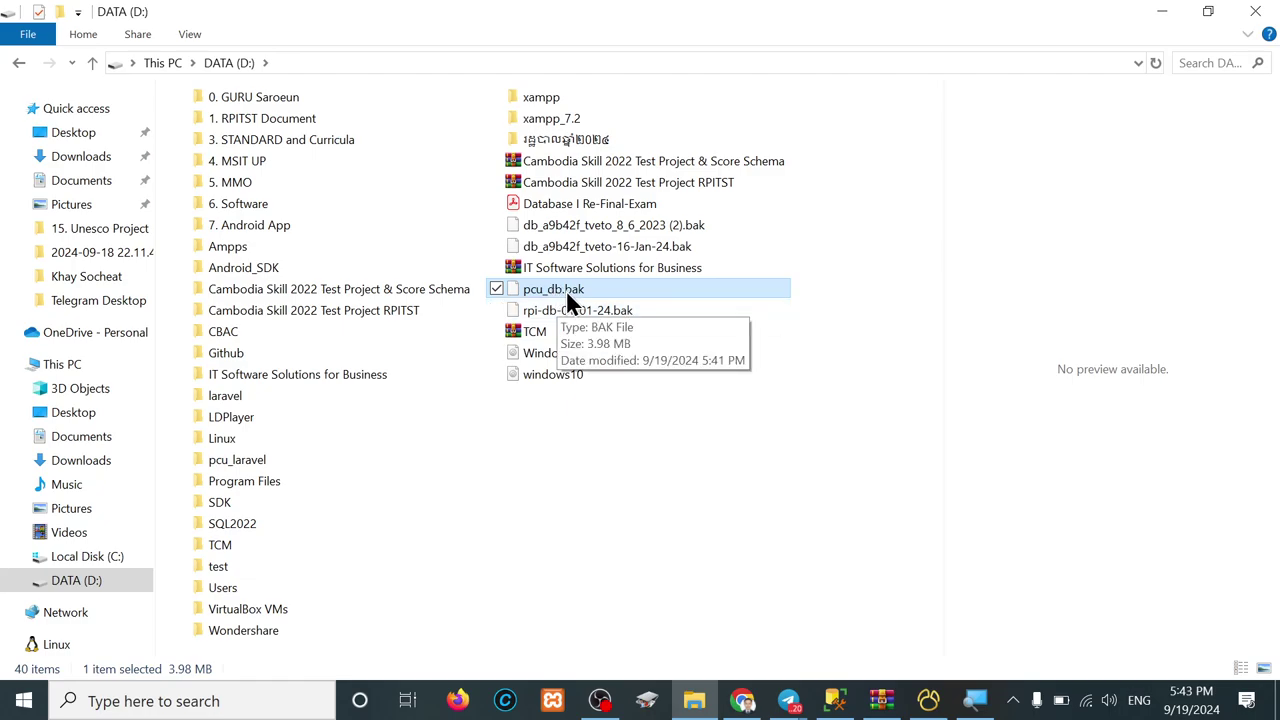
# - Turn the display of file name extensions back on and clear the file selection
pyautogui.click(190, 36)
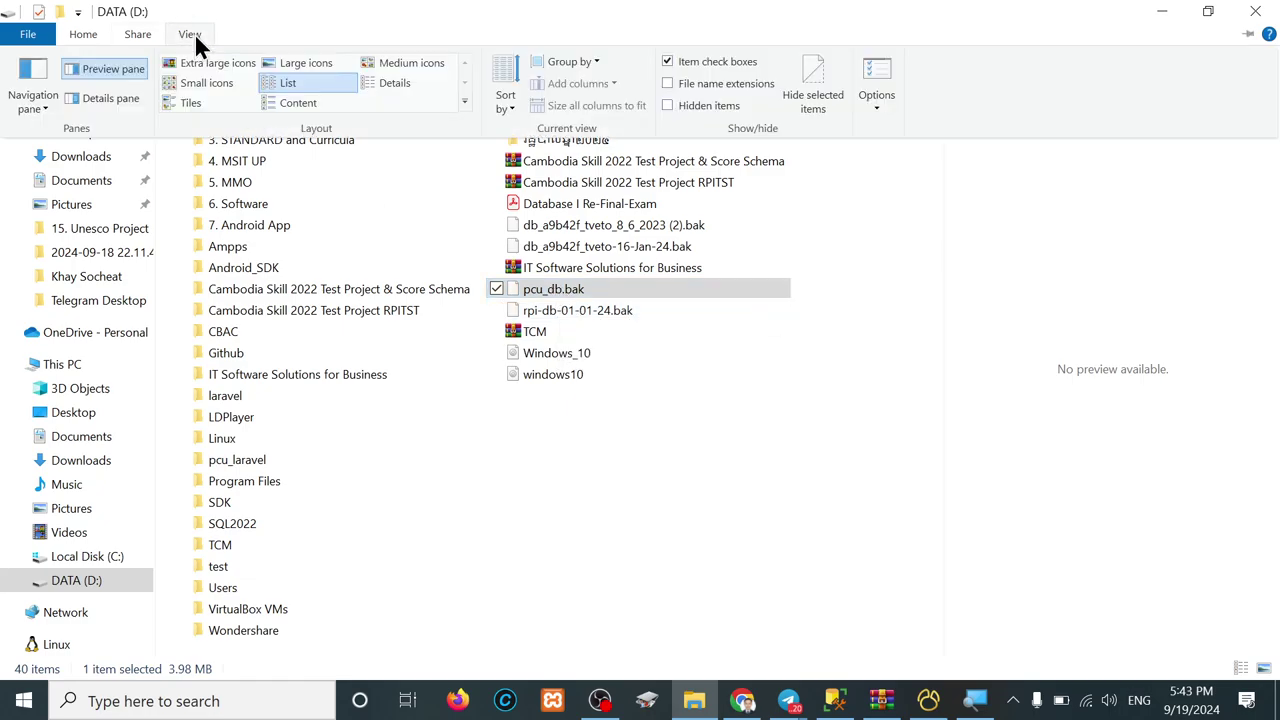
pyautogui.click(705, 87)
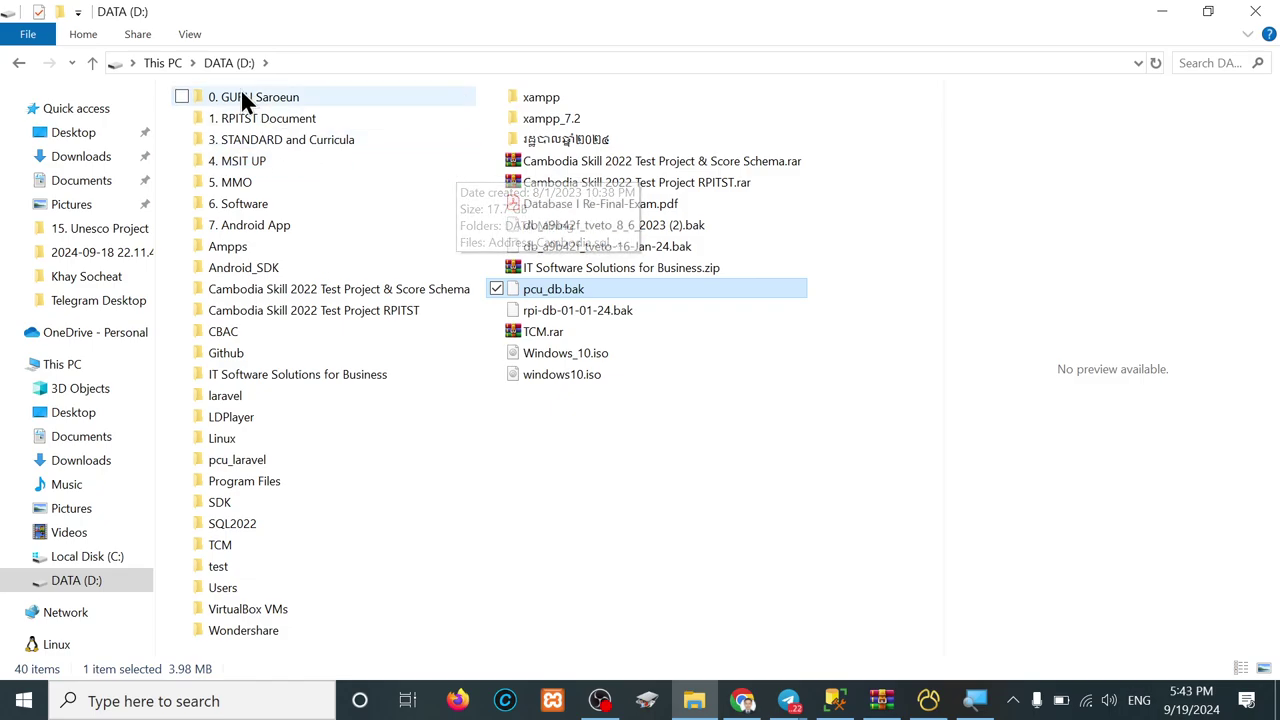
pyautogui.click(684, 512)
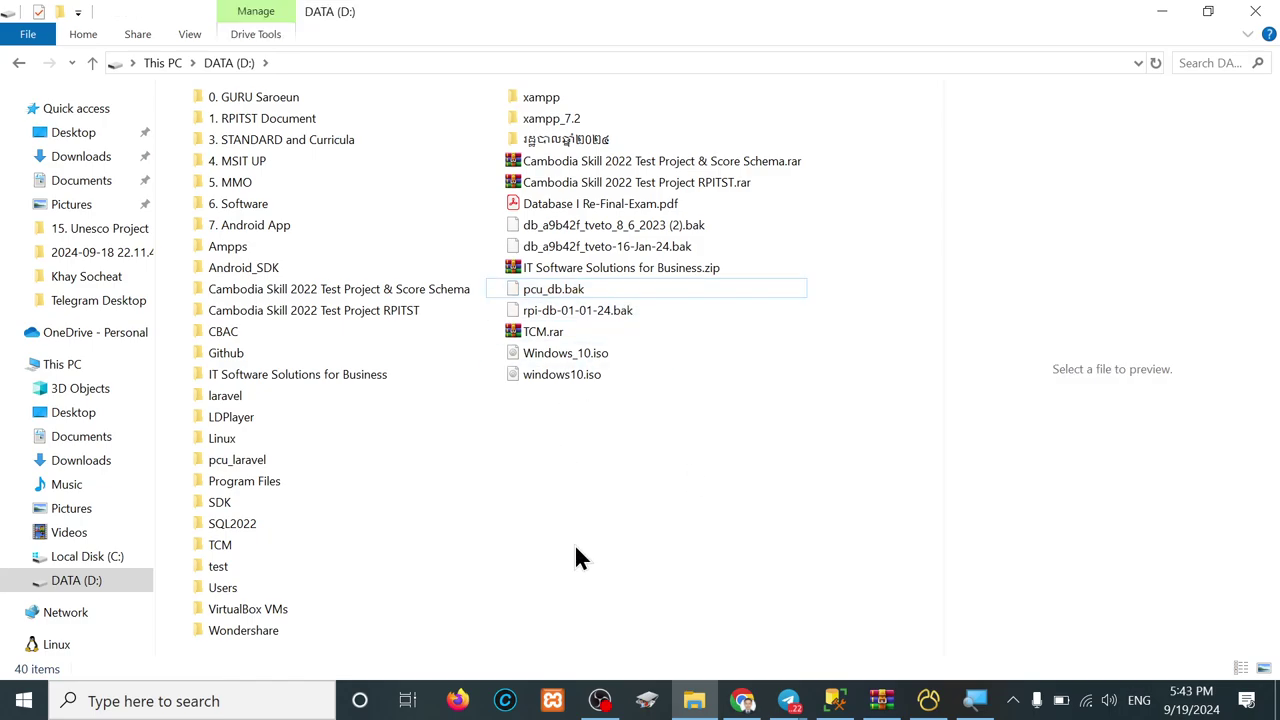
# - Switch to SQL Server Management Studio, start Generate Scripts for PCU_DB, and continue past the introduction with its page set not to show again
pyautogui.click(1166, 12)
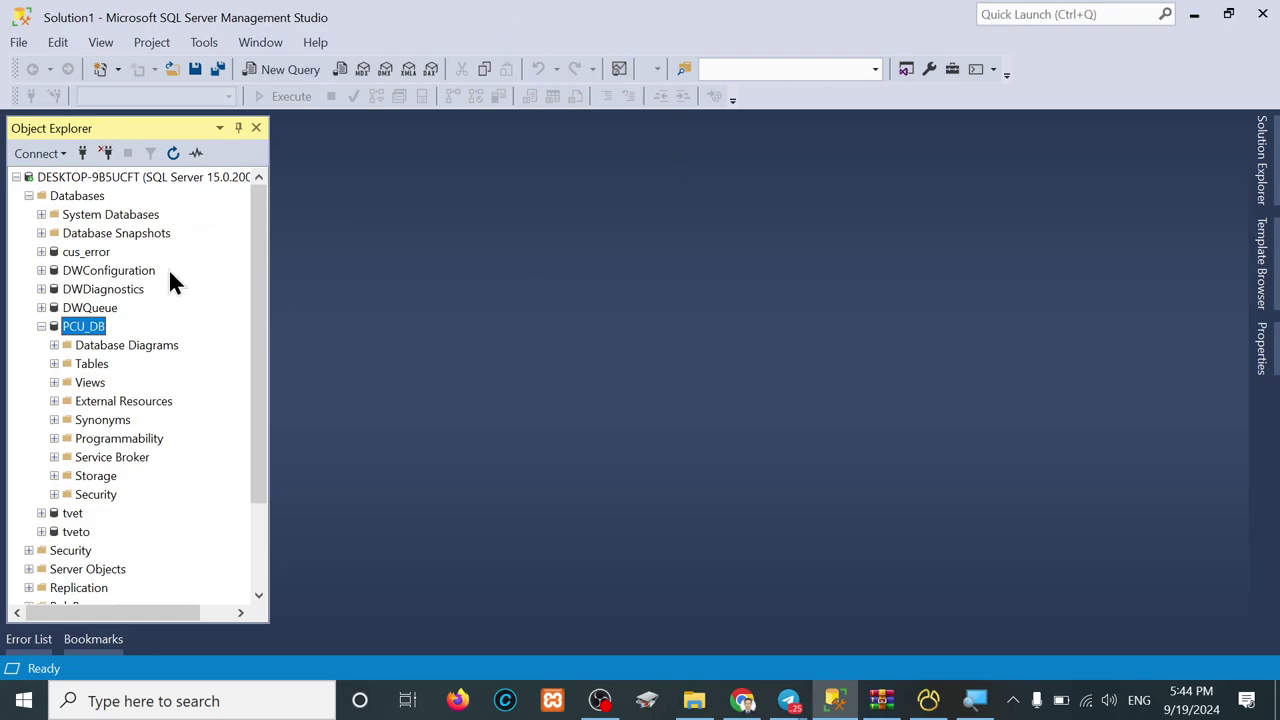
pyautogui.rightClick(85, 331)
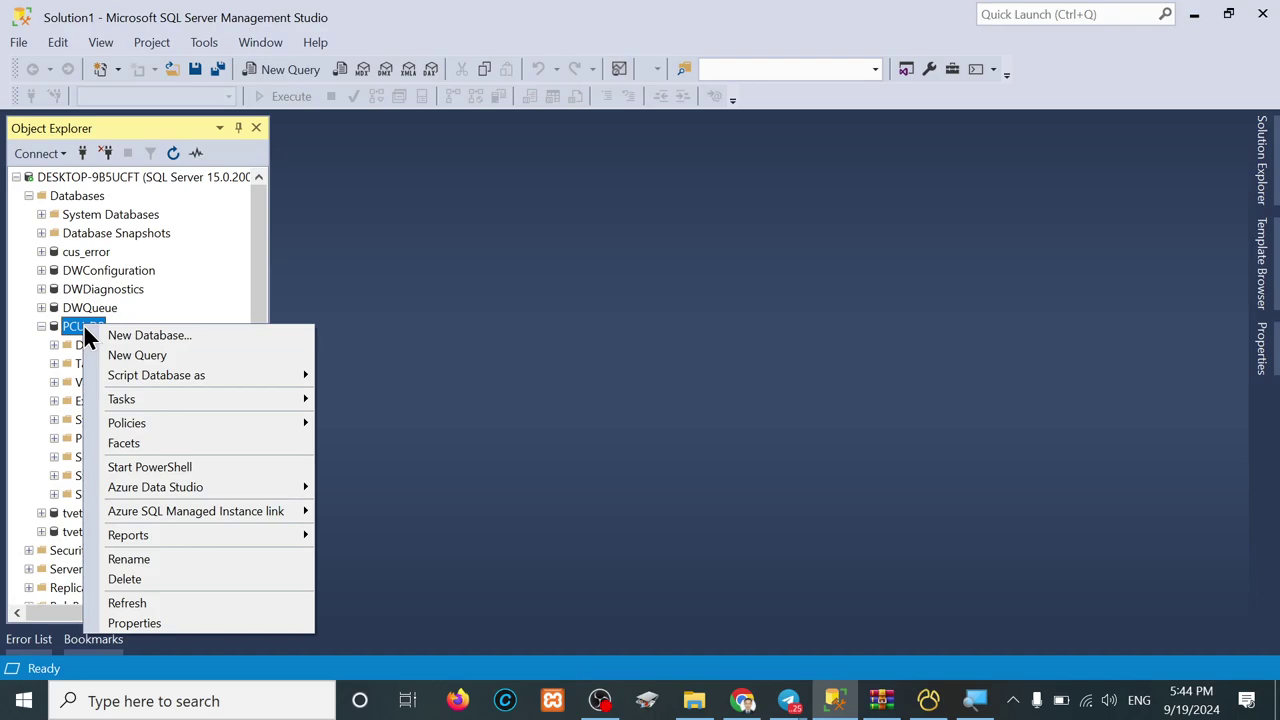
pyautogui.moveTo(119, 400)
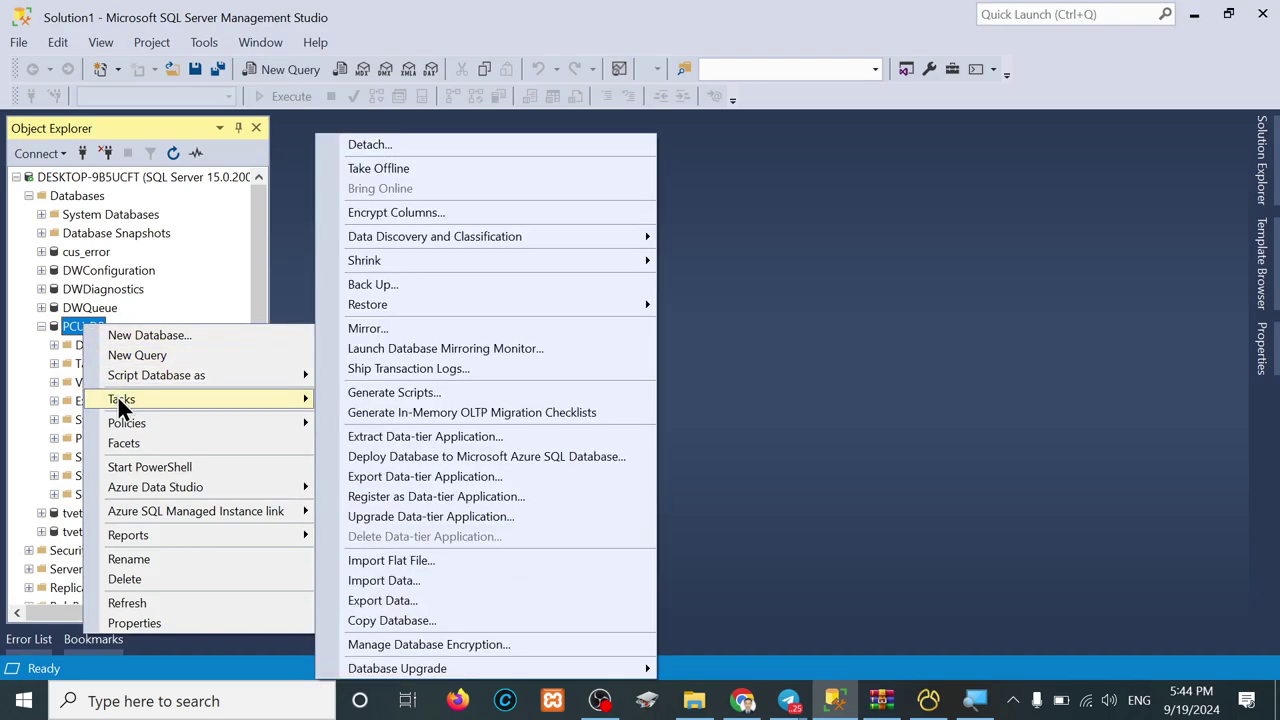
pyautogui.click(407, 393)
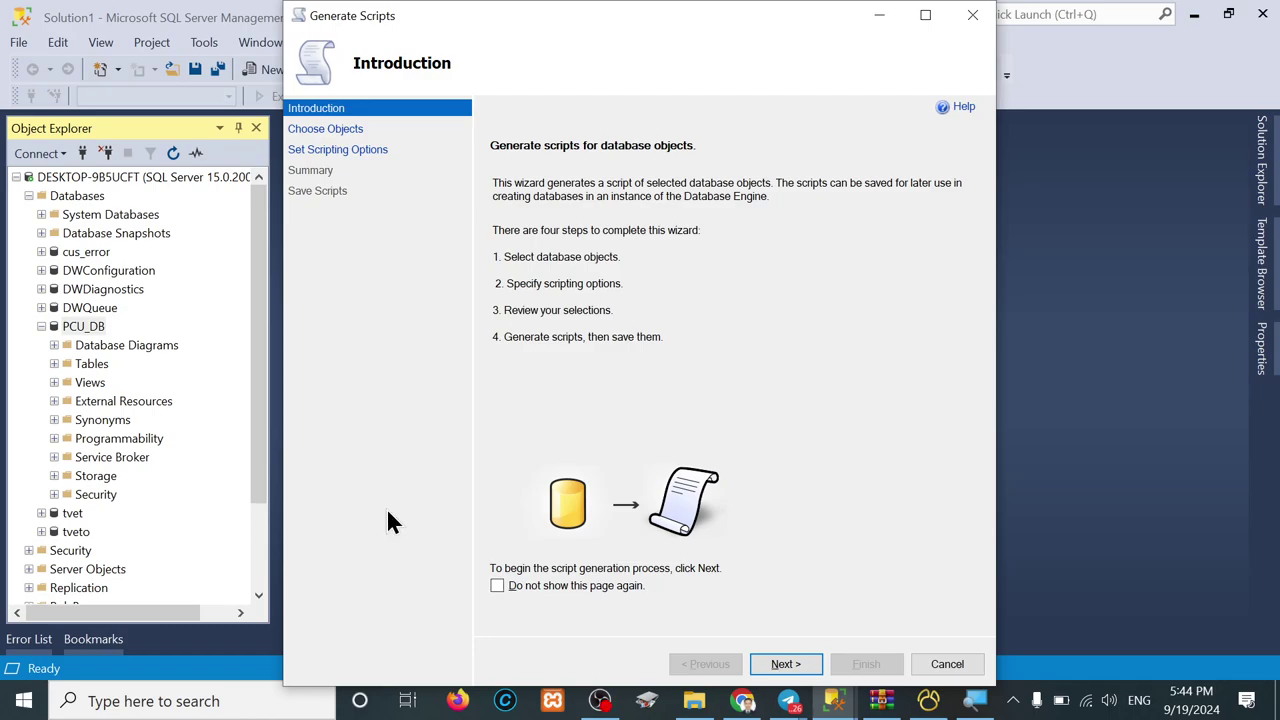
pyautogui.click(498, 587)
pyautogui.click(782, 670)
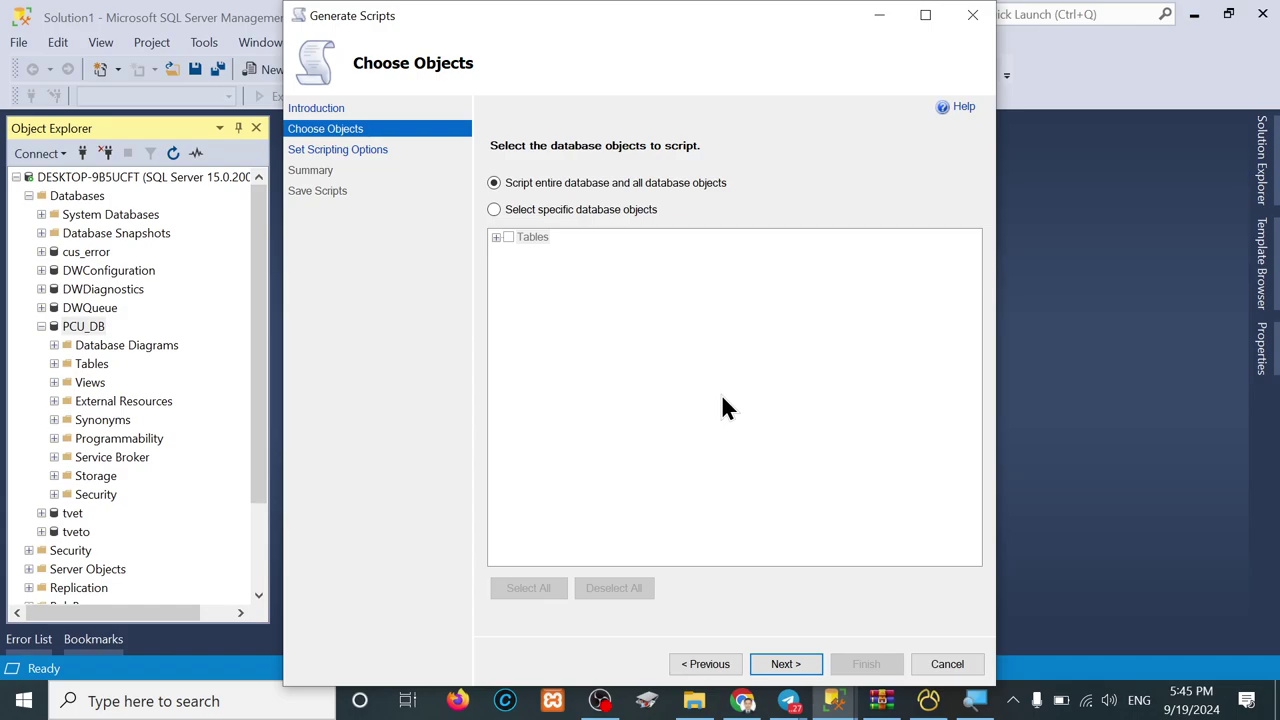
# - Try scripting specific database objects, with only the dbo.tbl_student table selected
pyautogui.click(495, 212)
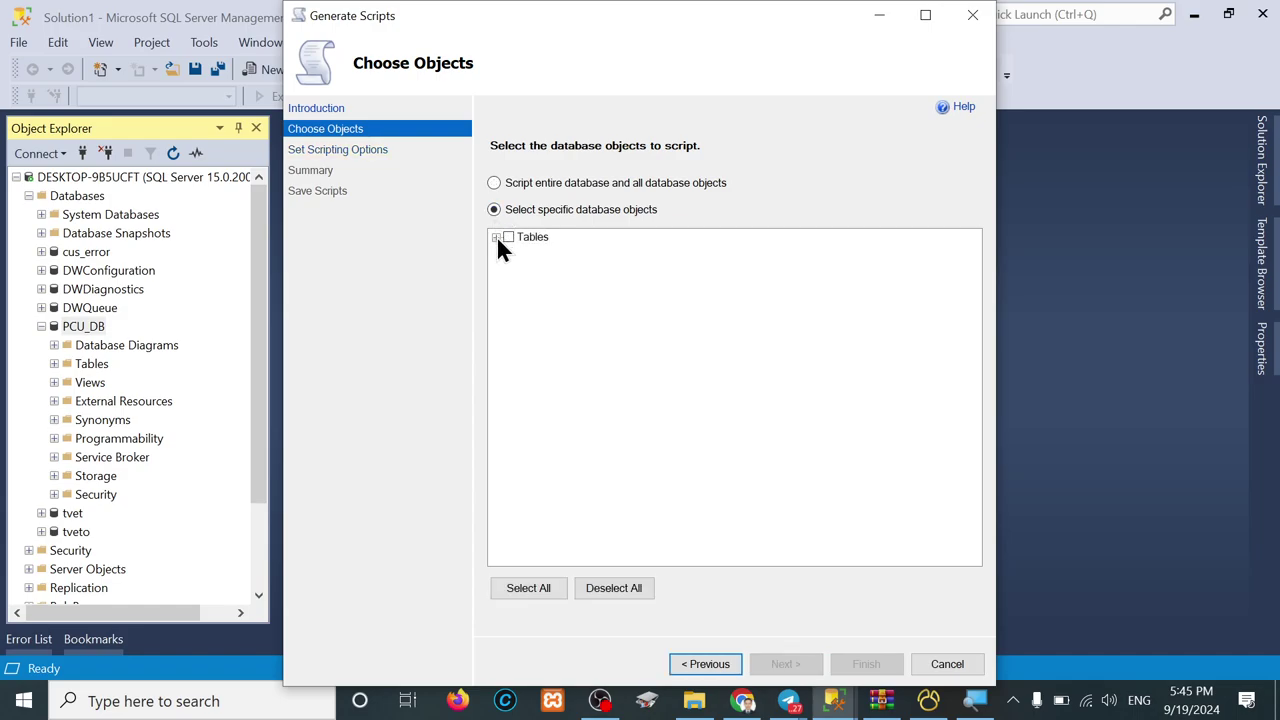
pyautogui.click(496, 237)
pyautogui.click(522, 265)
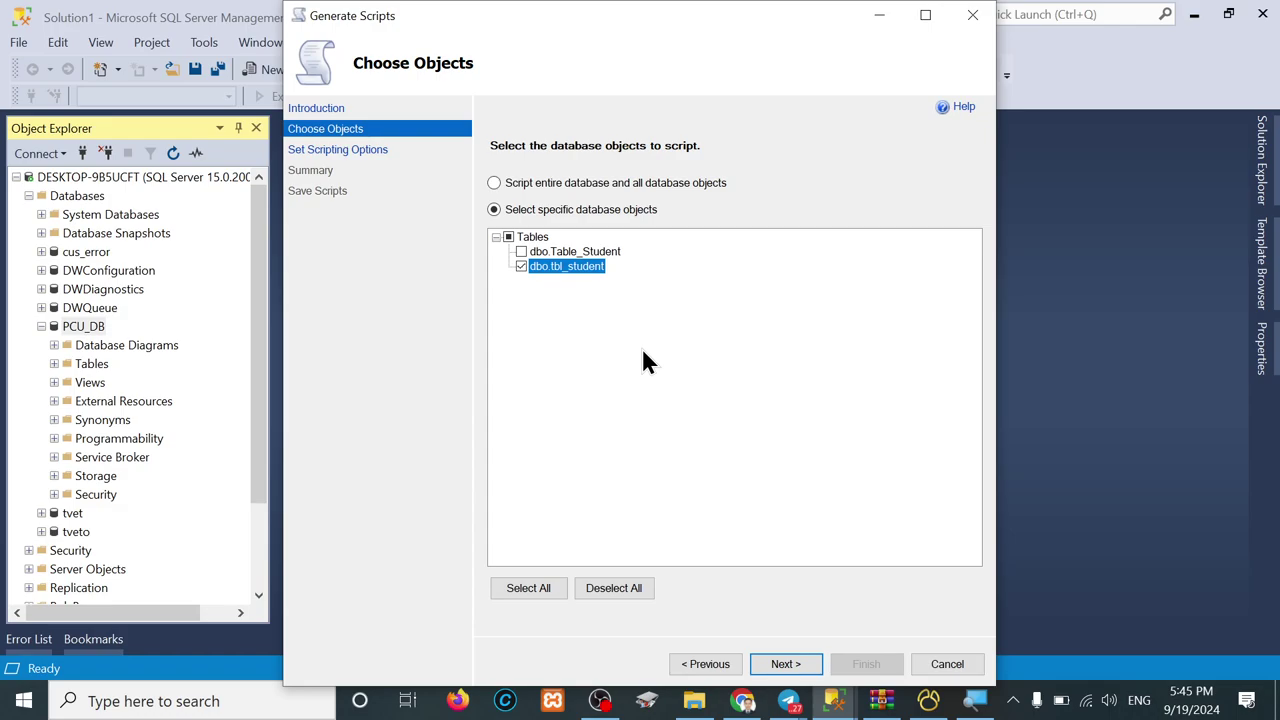
# - Choose to script the entire database and all its objects, and set the output to be saved as a script file
pyautogui.click(493, 183)
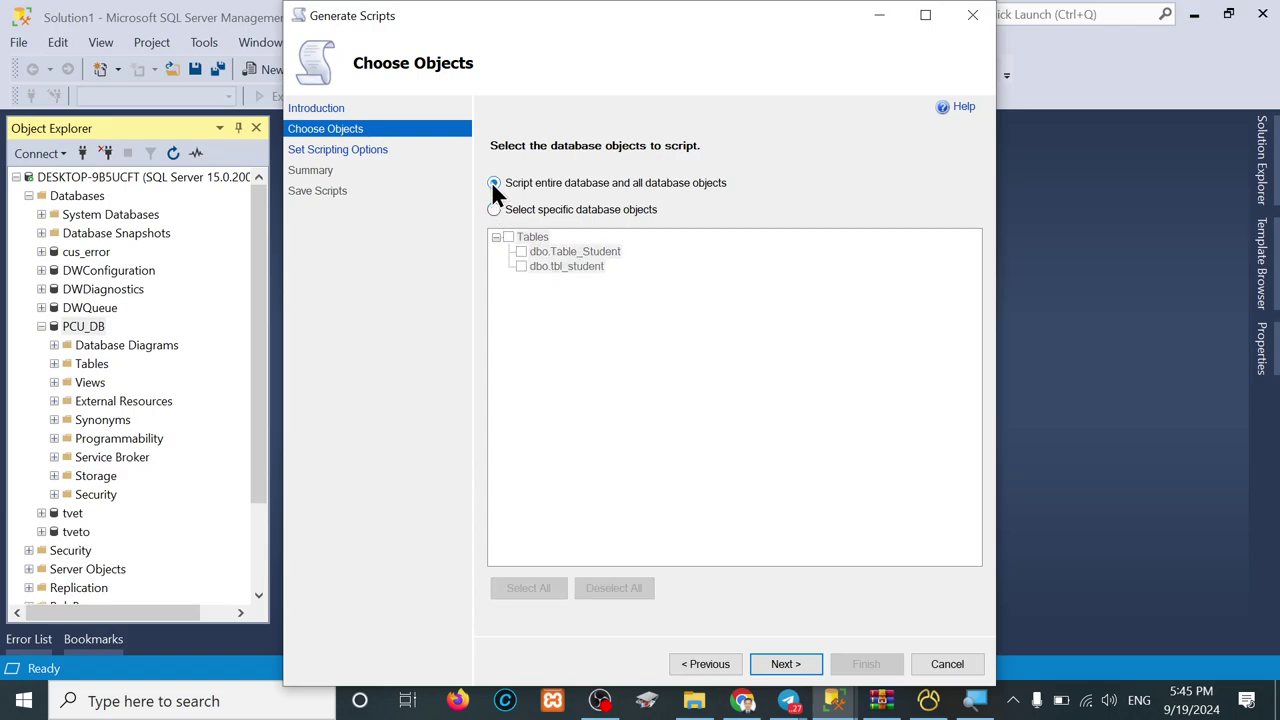
pyautogui.click(780, 672)
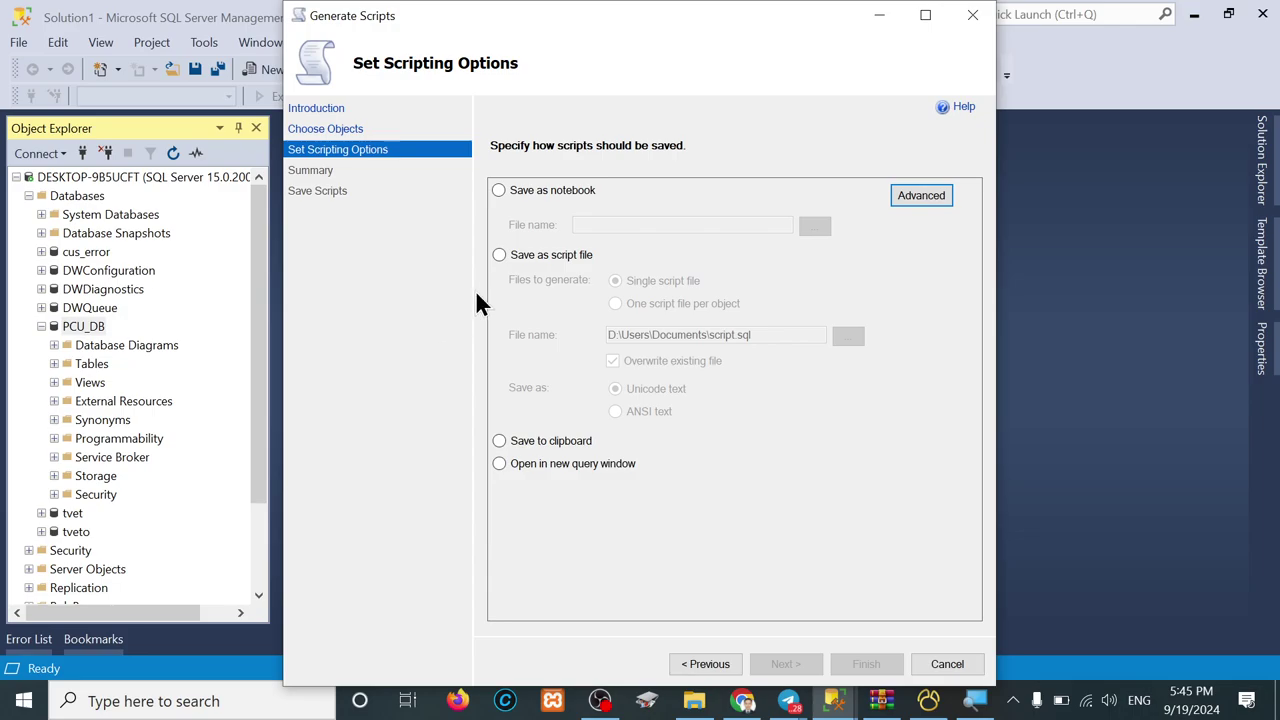
pyautogui.click(499, 255)
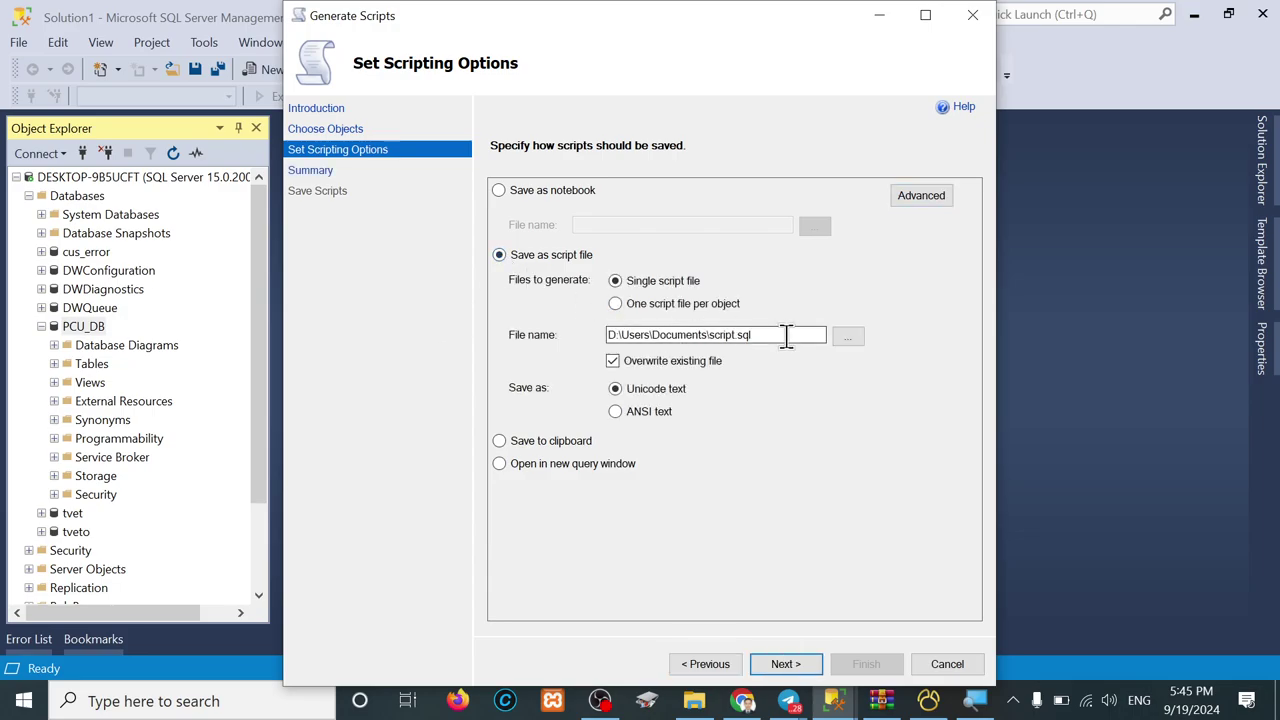
# - Browse to drive D: for the script file location, create a folder named PCU_DB there and open it
pyautogui.click(850, 338)
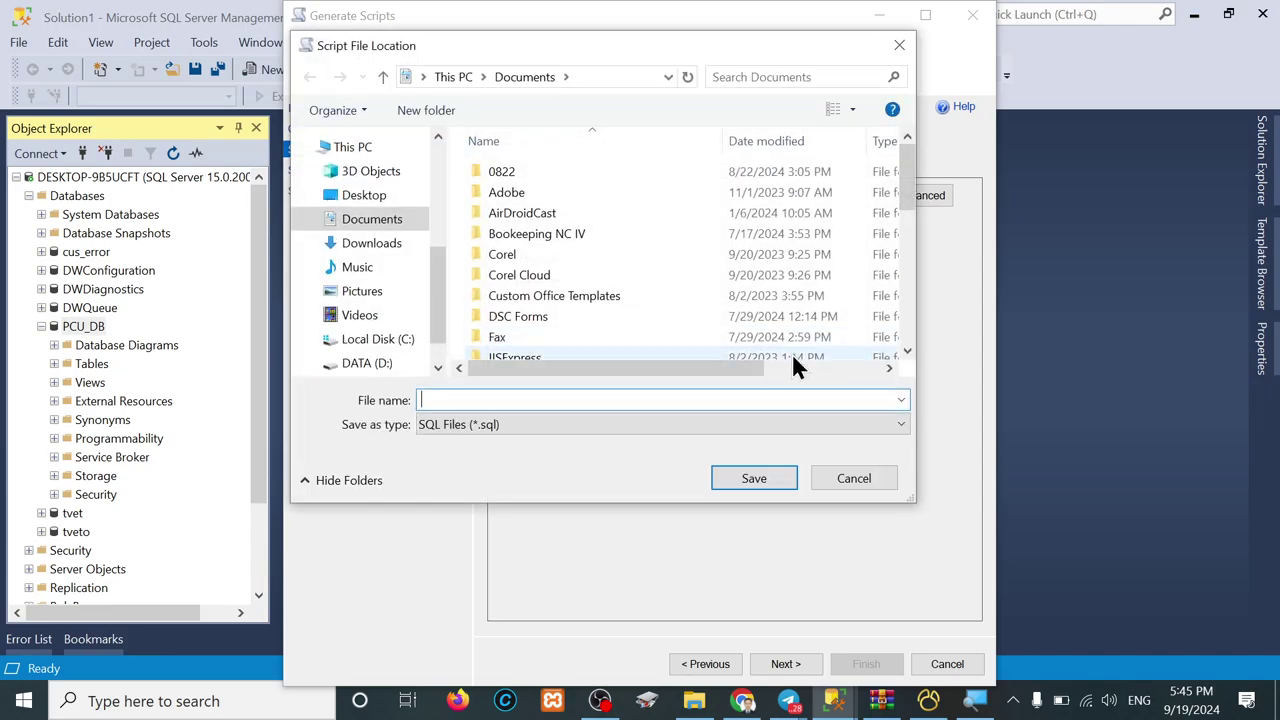
pyautogui.click(355, 364)
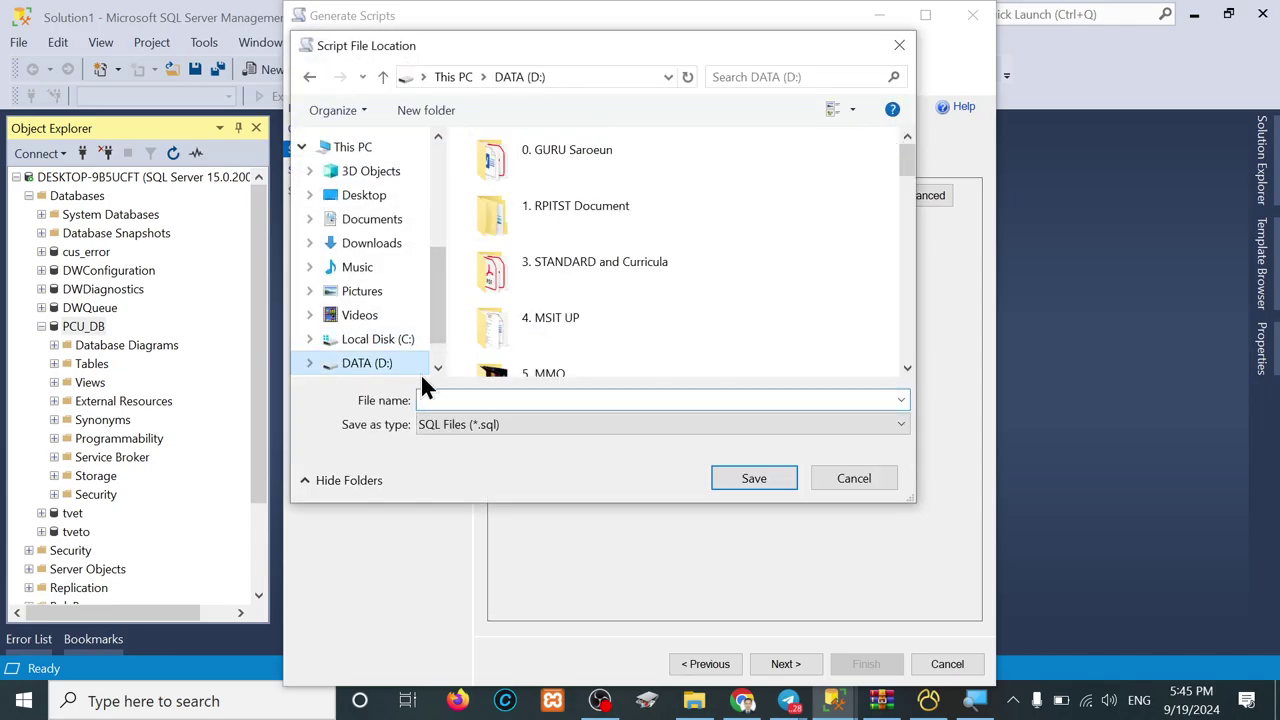
pyautogui.click(745, 480)
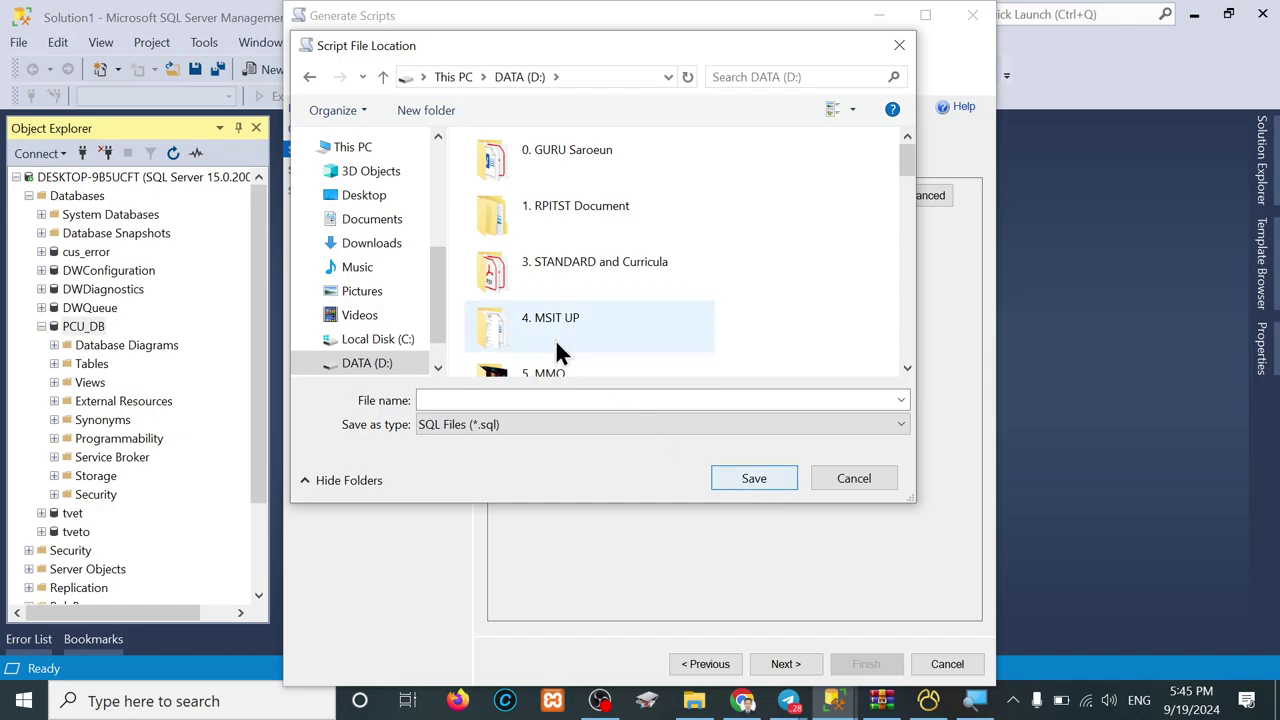
pyautogui.scroll(-10, 553, 342)
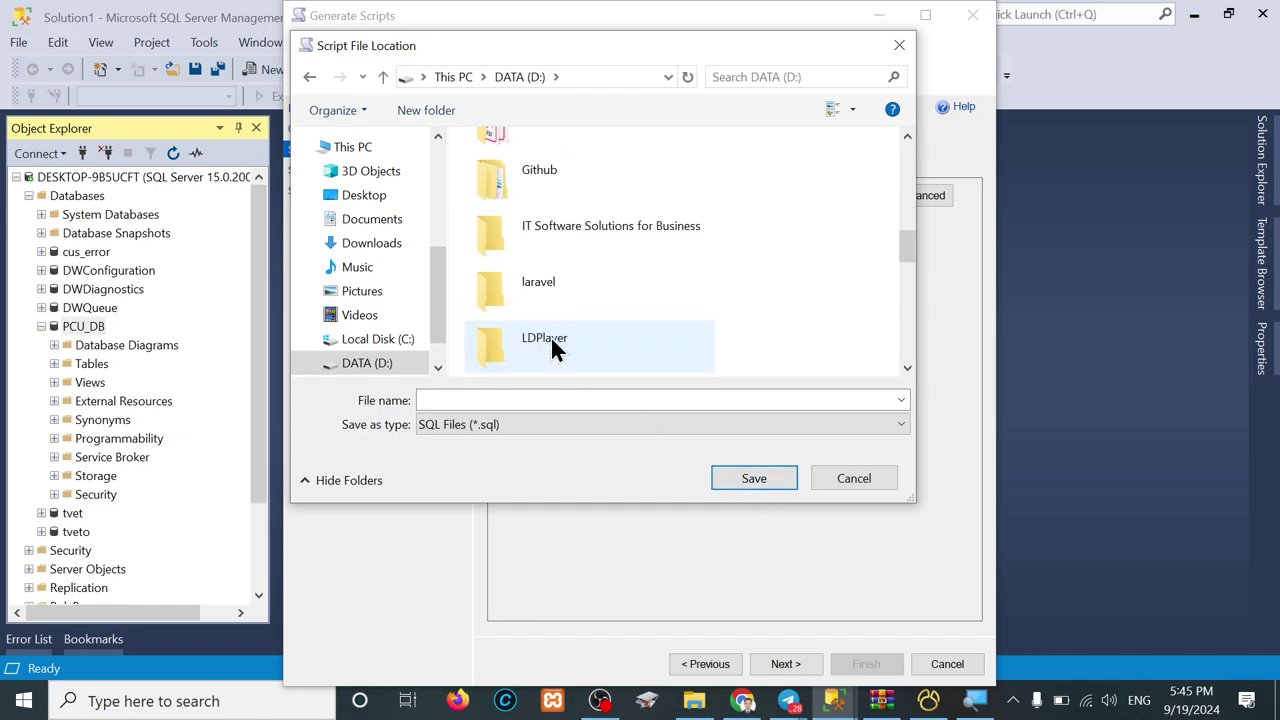
pyautogui.click(432, 112)
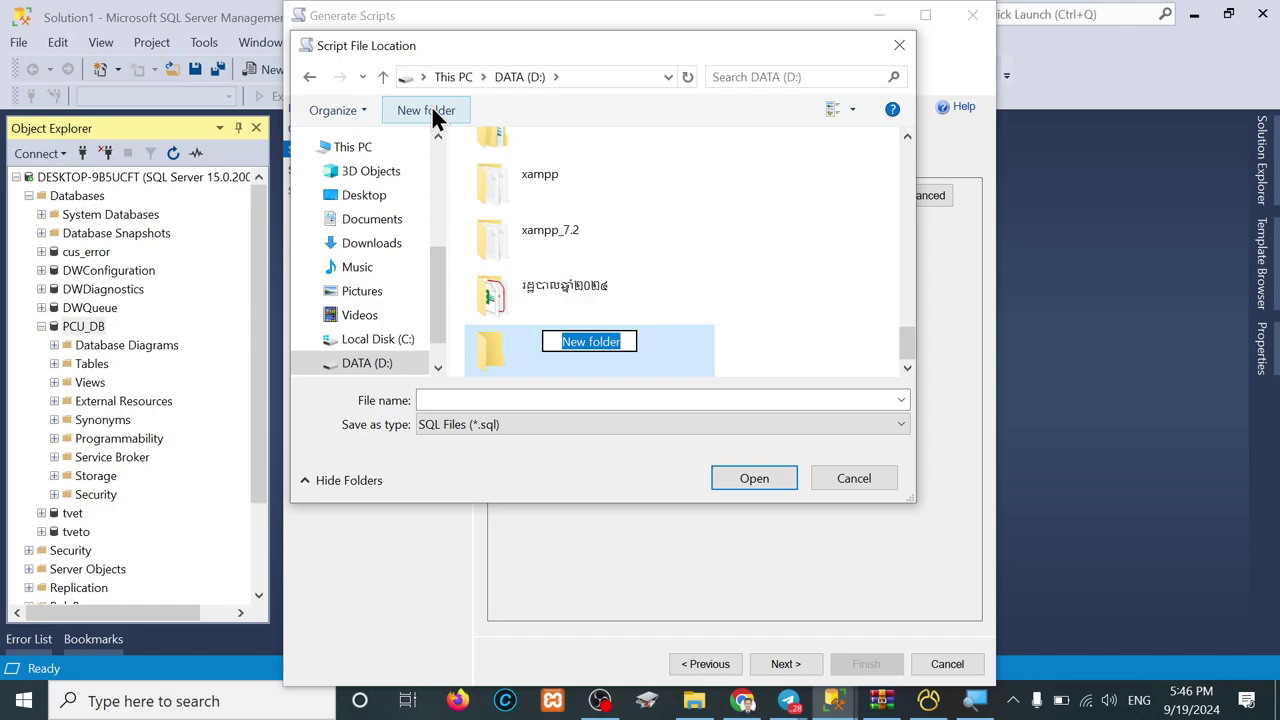
pyautogui.write('PCU_D')
pyautogui.press('BackSpace')
pyautogui.press('BackSpace')
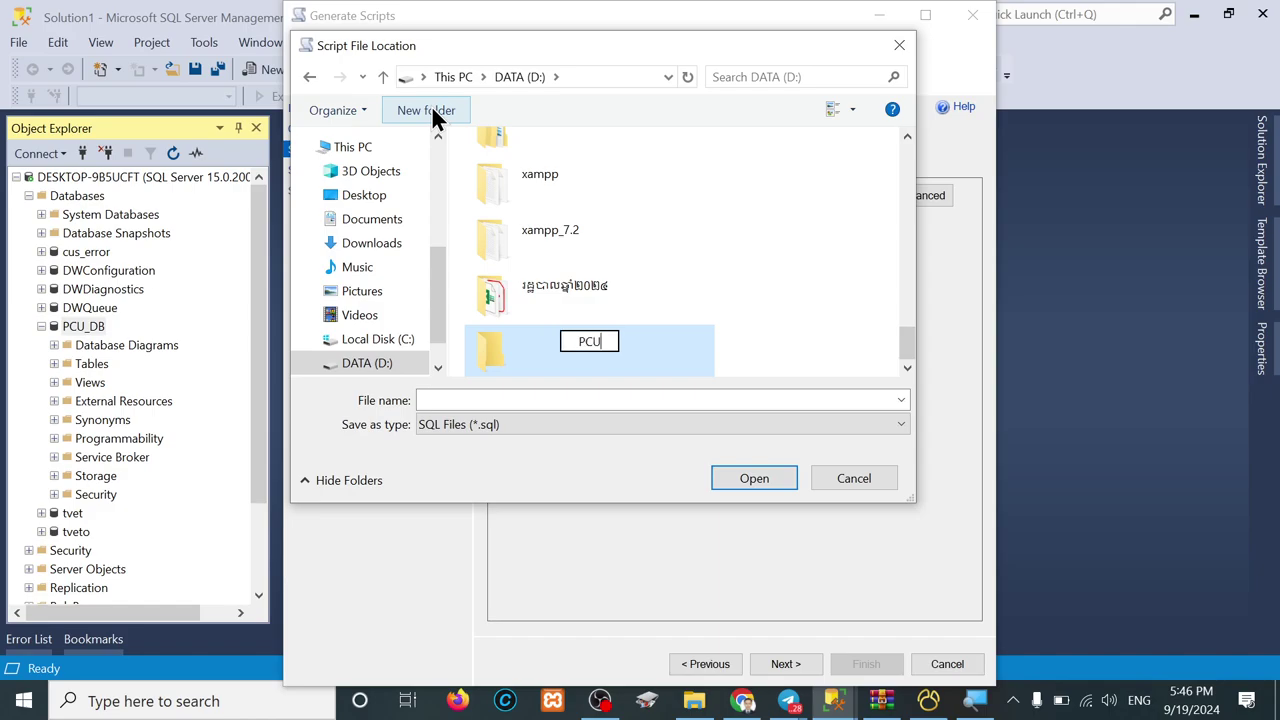
pyautogui.write('_DB')
pyautogui.press('Return')
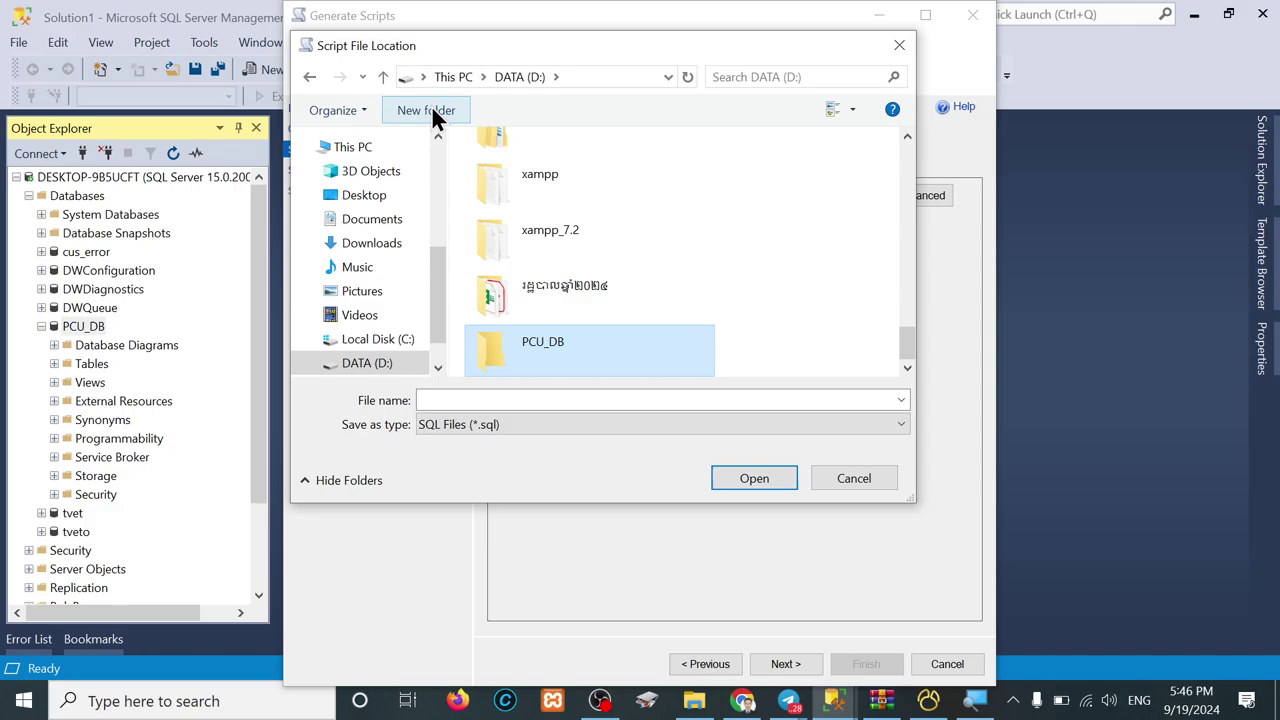
pyautogui.click(730, 472)
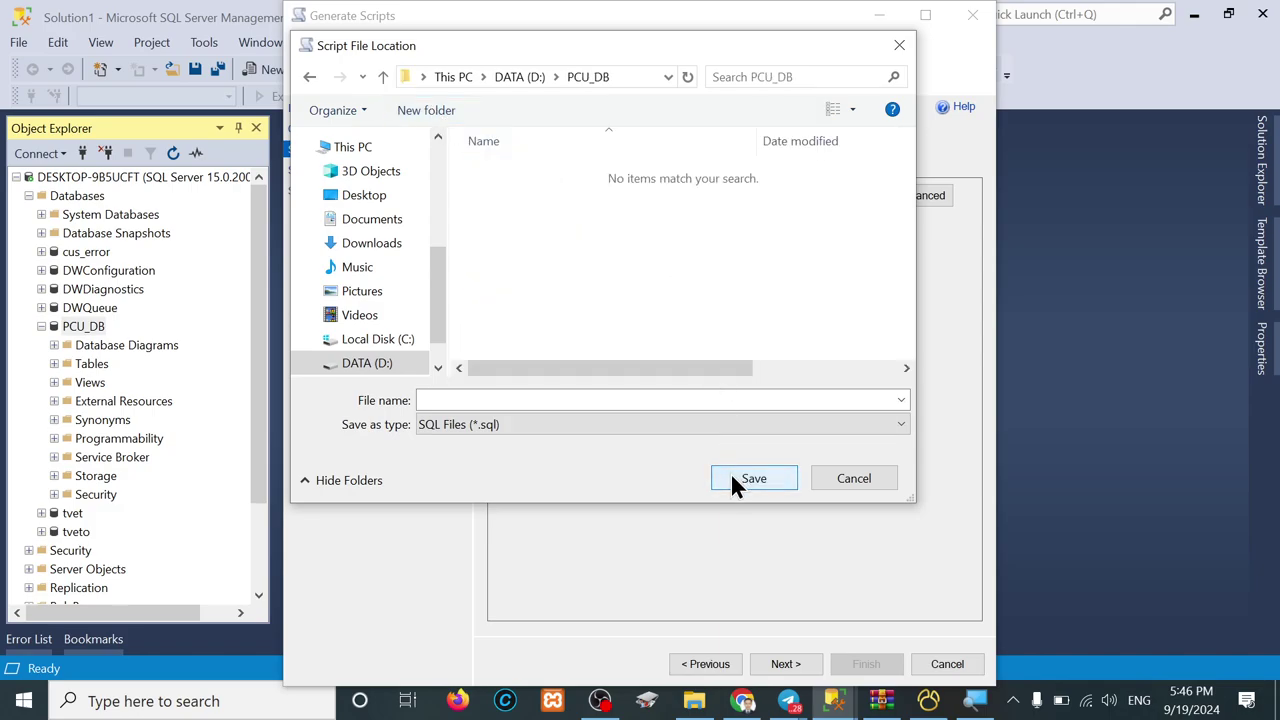
# - Name the script file pcu_db and save its location in the PCU_DB folder
pyautogui.click(600, 399)
pyautogui.write('p')
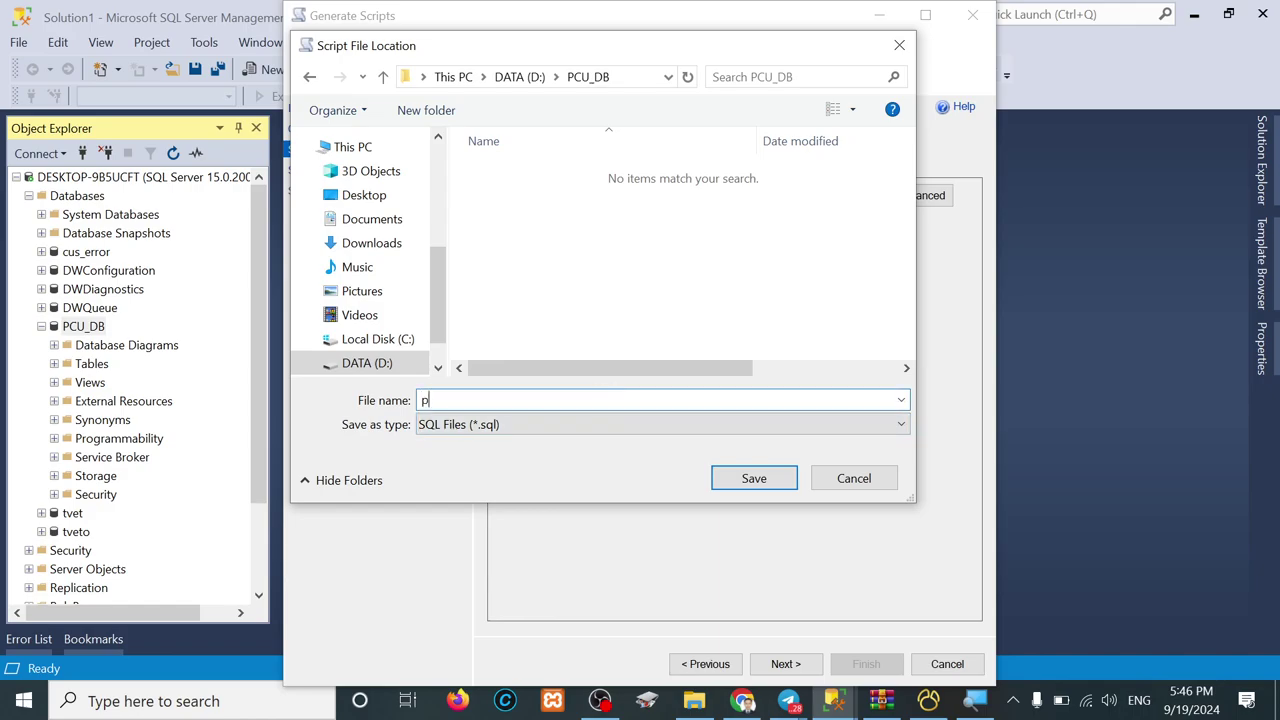
pyautogui.write('cu_db')
pyautogui.click(776, 478)
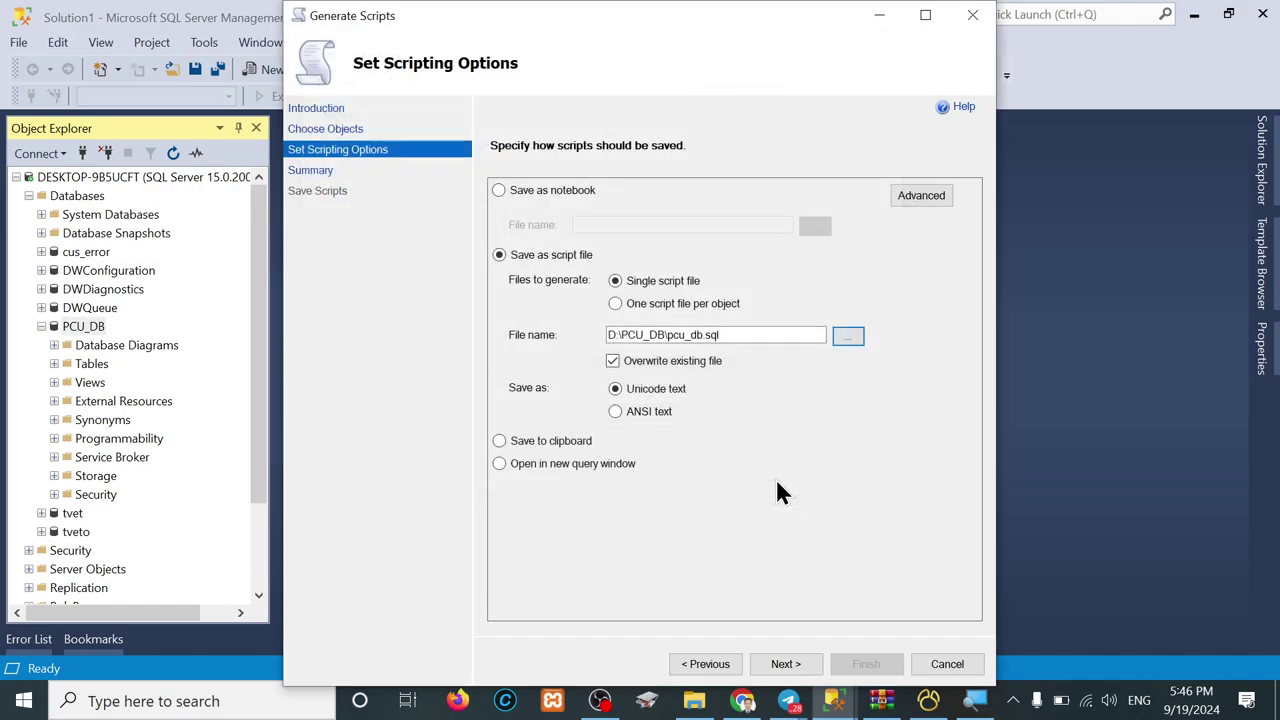
# - Check the script's output path, continue through the summary and generate the script of the entire database
pyautogui.moveTo(731, 335); pyautogui.dragTo(600, 327)
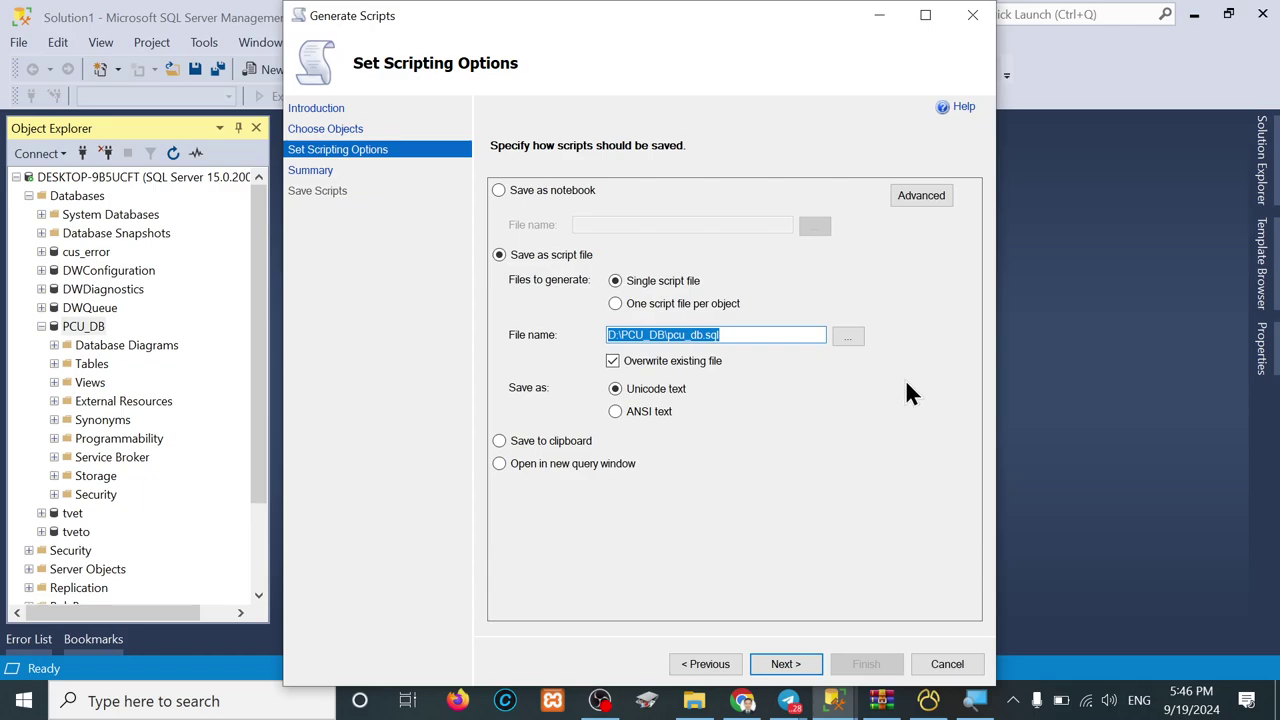
pyautogui.click(787, 664)
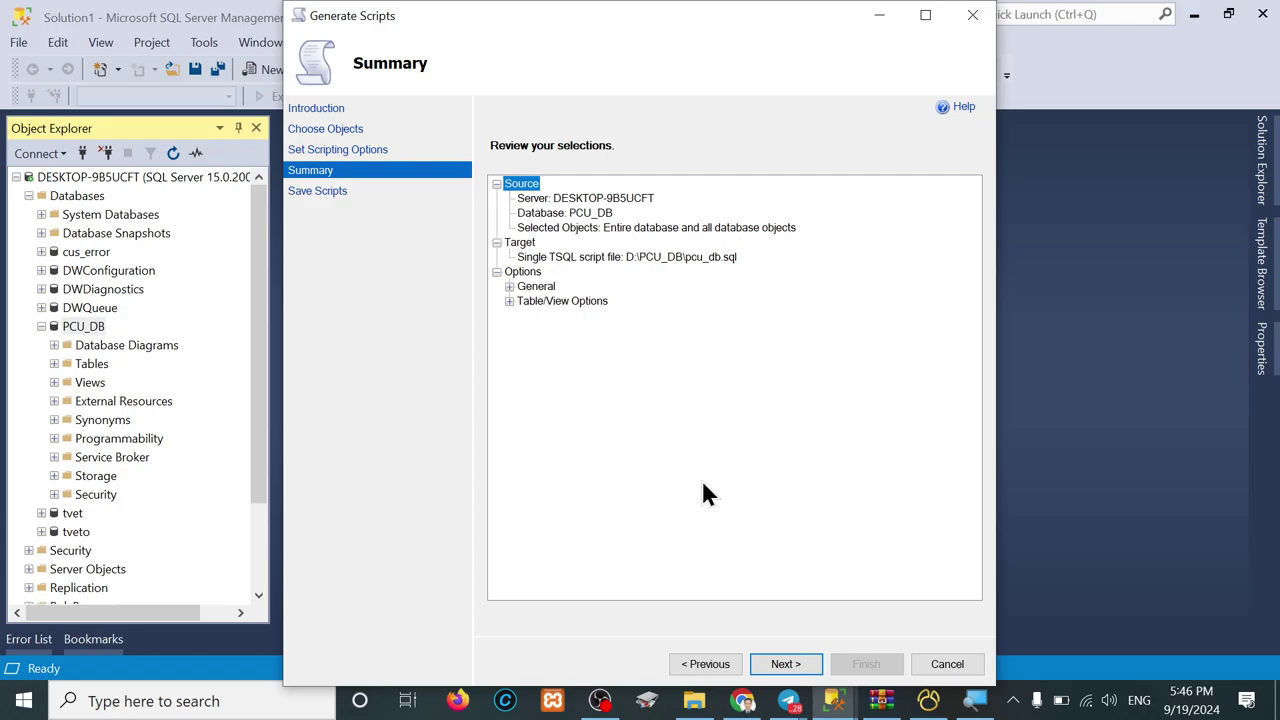
pyautogui.moveTo(789, 700)
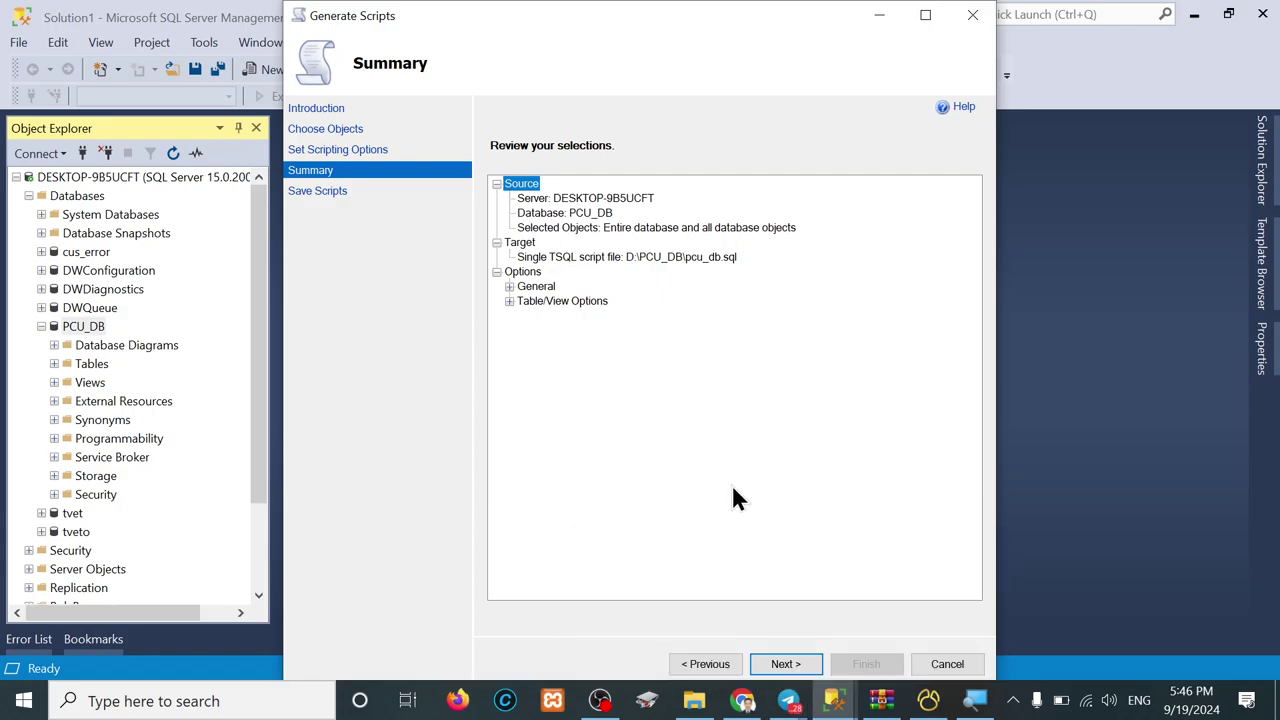
pyautogui.click(786, 664)
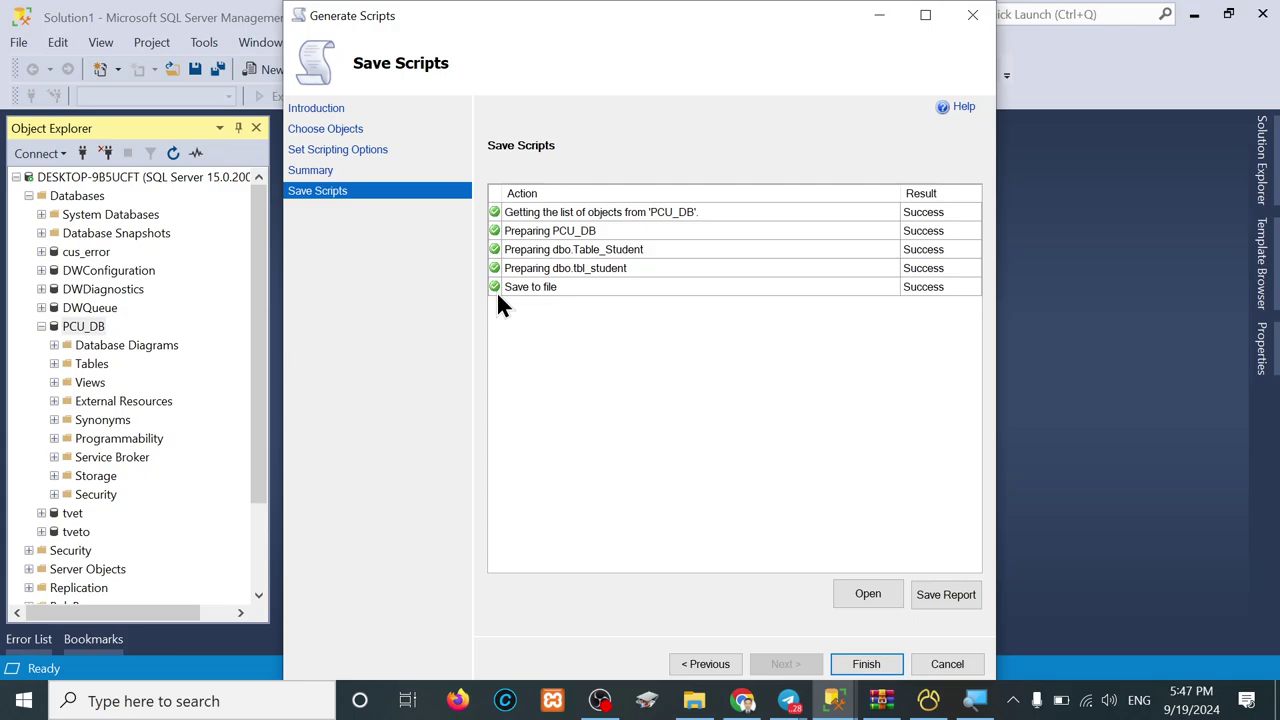
# - Switch to File Explorer, open the PCU_DB folder on drive D: and open pcu_db.sql in Visual Studio Code
pyautogui.click(694, 700)
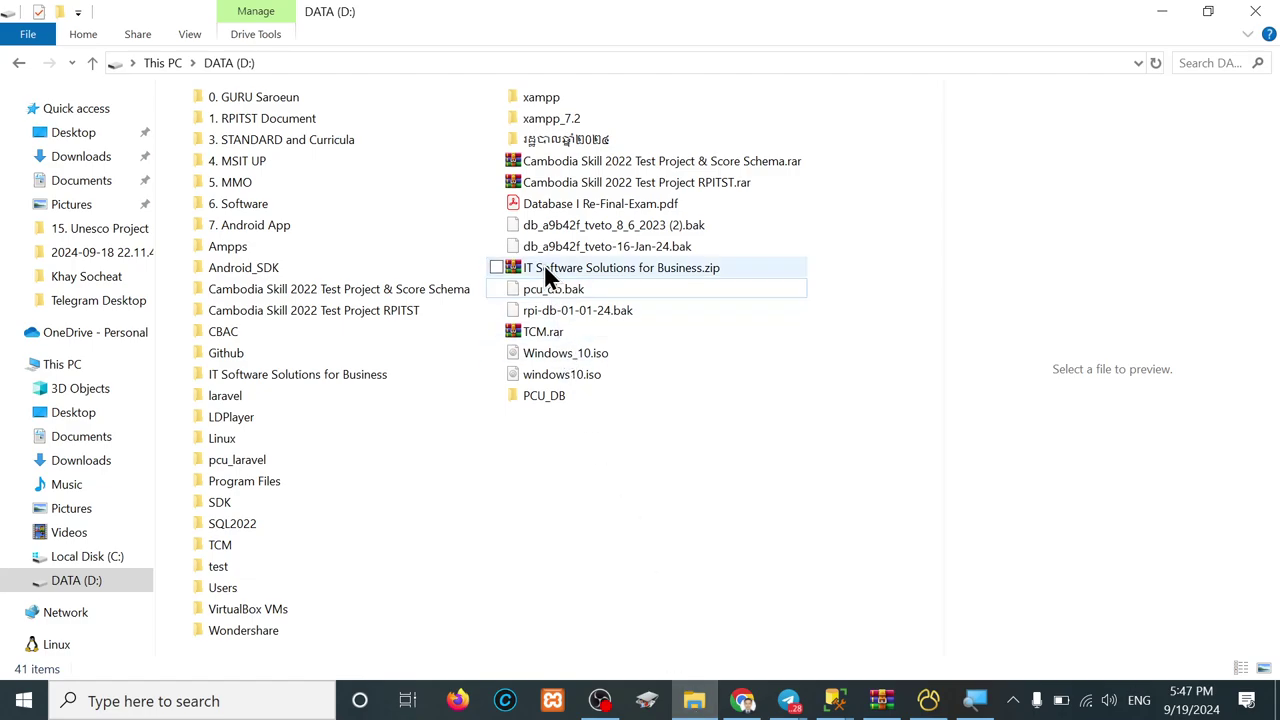
pyautogui.click(533, 398)
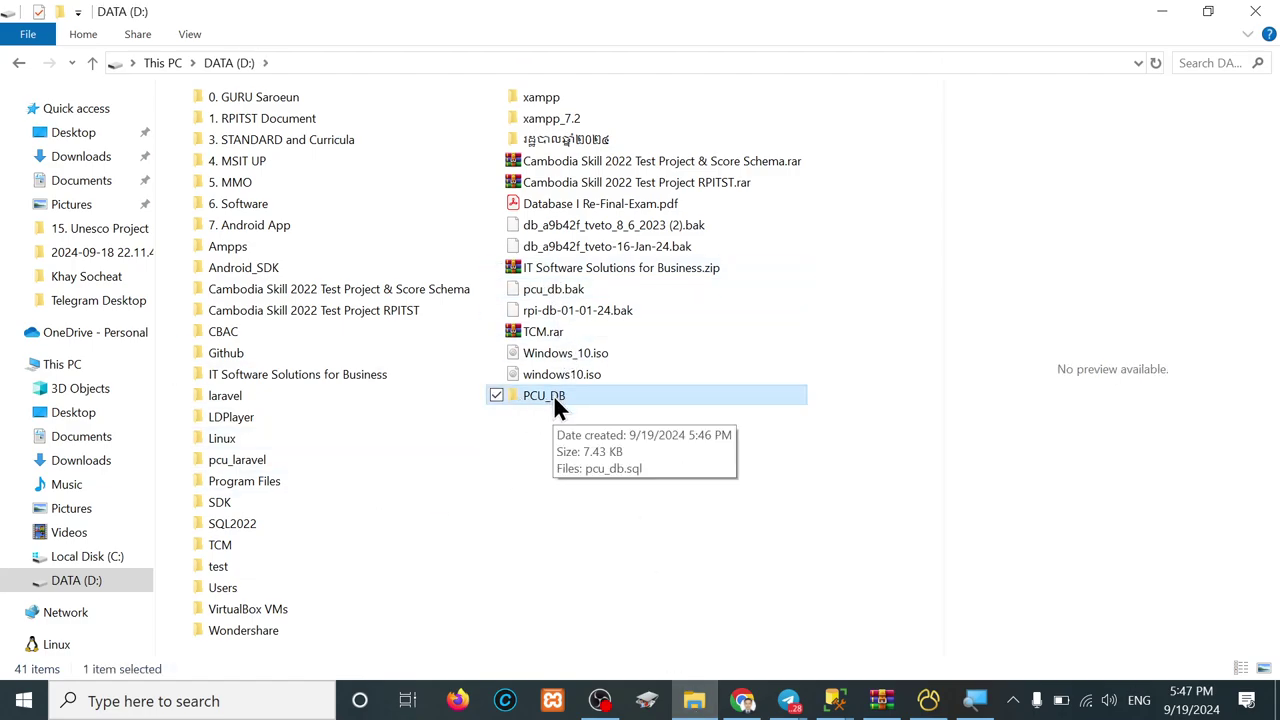
pyautogui.doubleClick(553, 393)
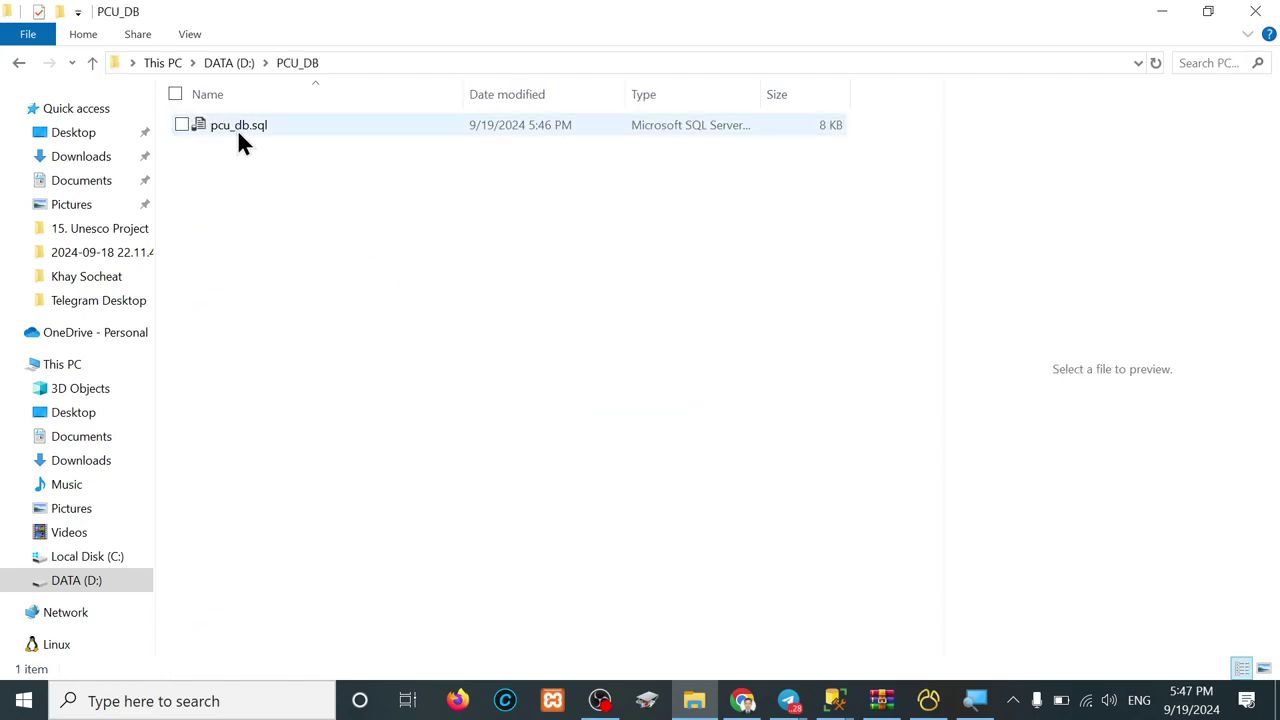
pyautogui.click(237, 129)
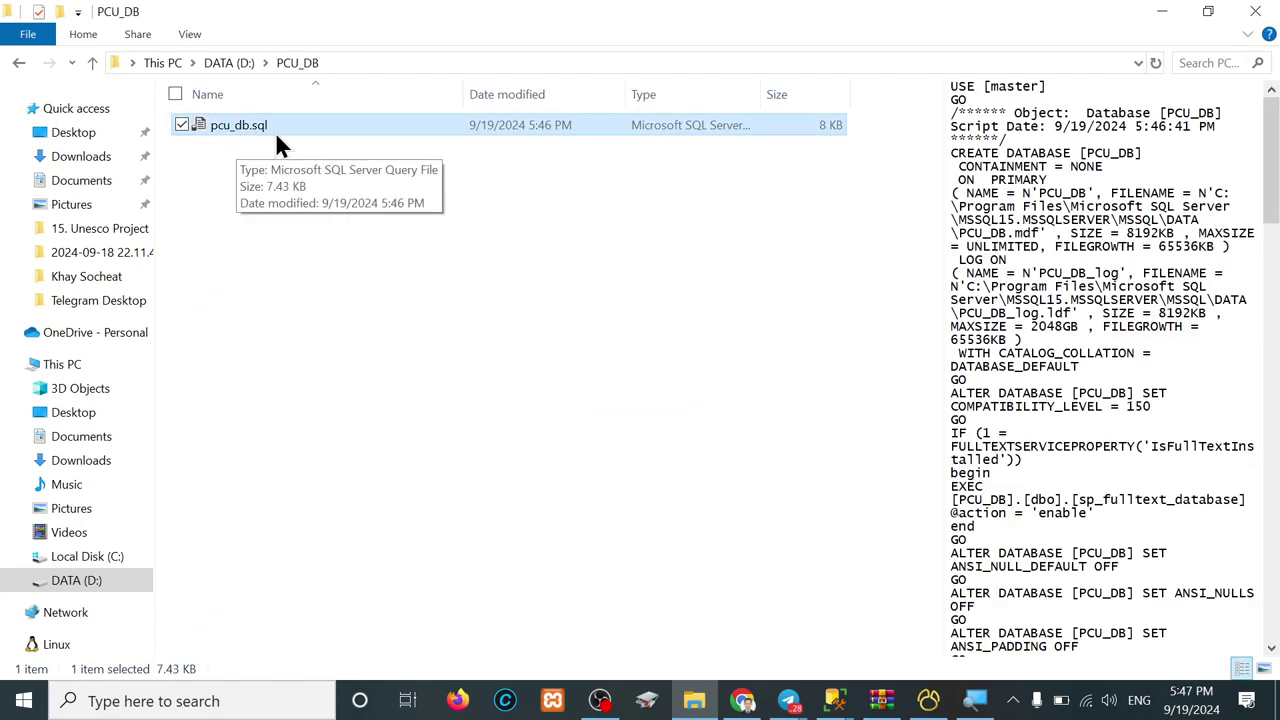
pyautogui.rightClick(214, 124)
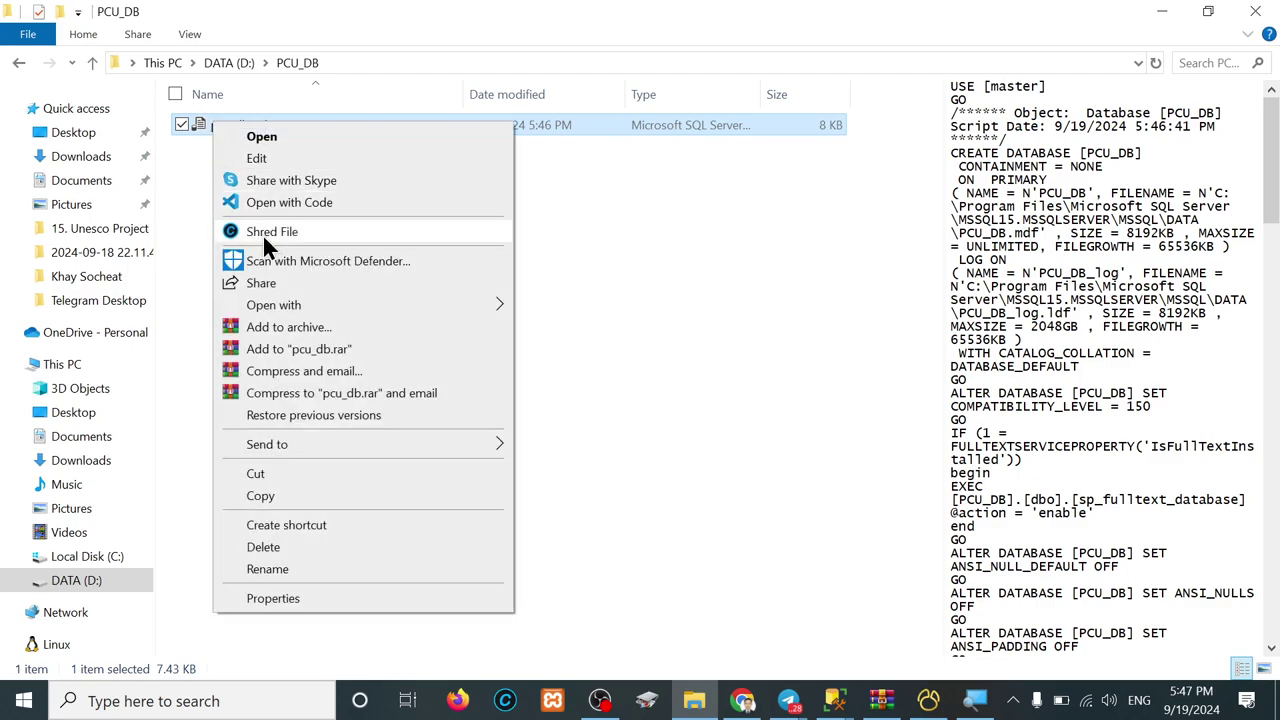
pyautogui.moveTo(343, 306)
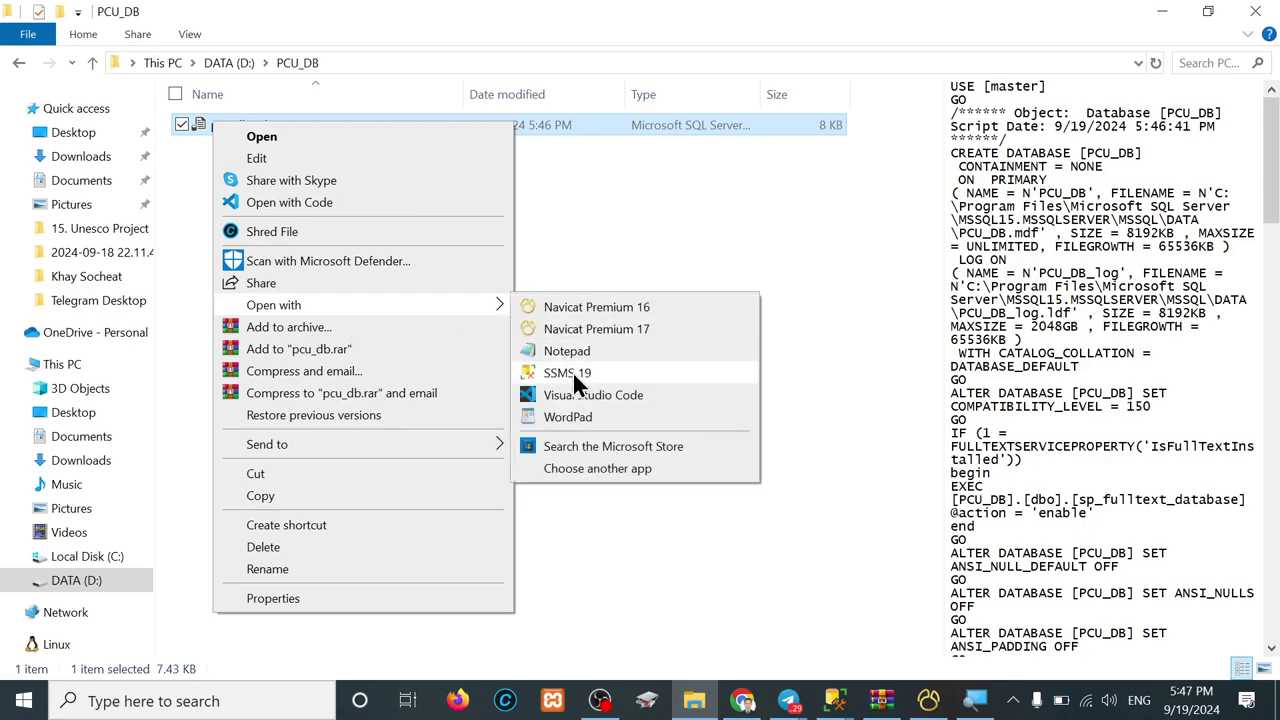
pyautogui.click(573, 397)
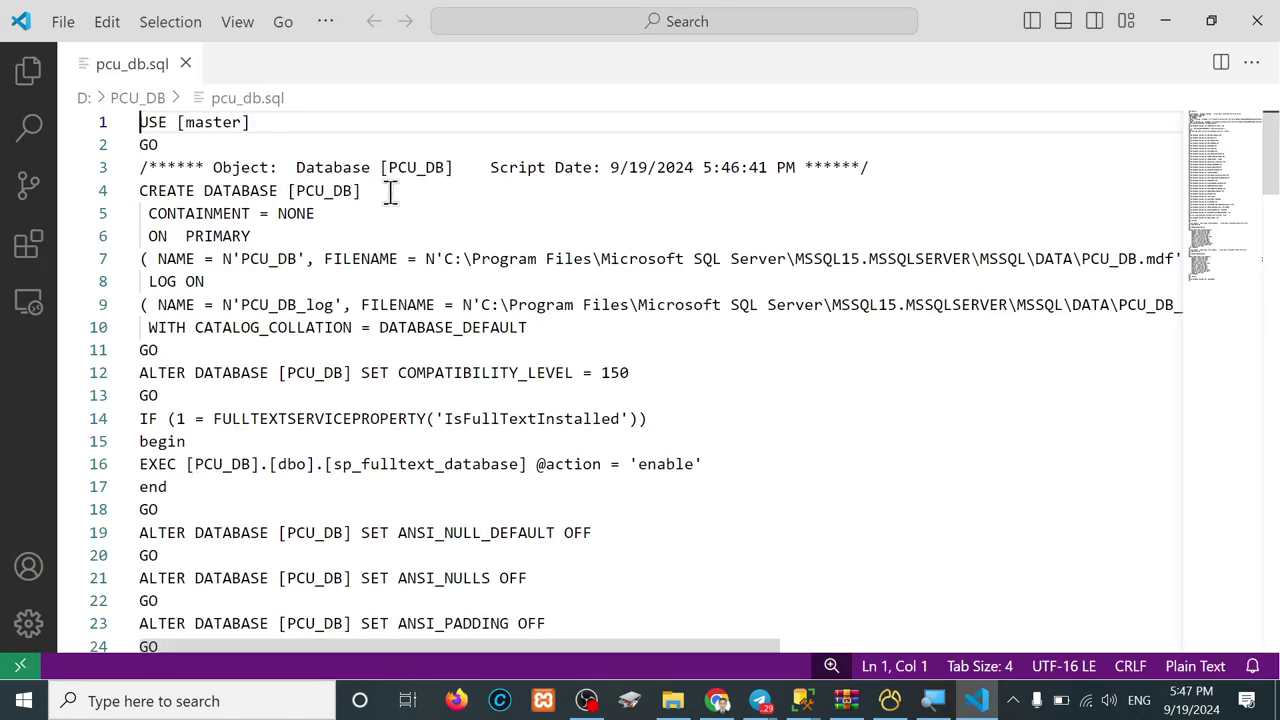
# - Look through the generated pcu_db.sql script from start to end, return to its beginning and minimize the editor
pyautogui.scroll(-10, 370, 216)
pyautogui.scroll(-20, 370, 216)
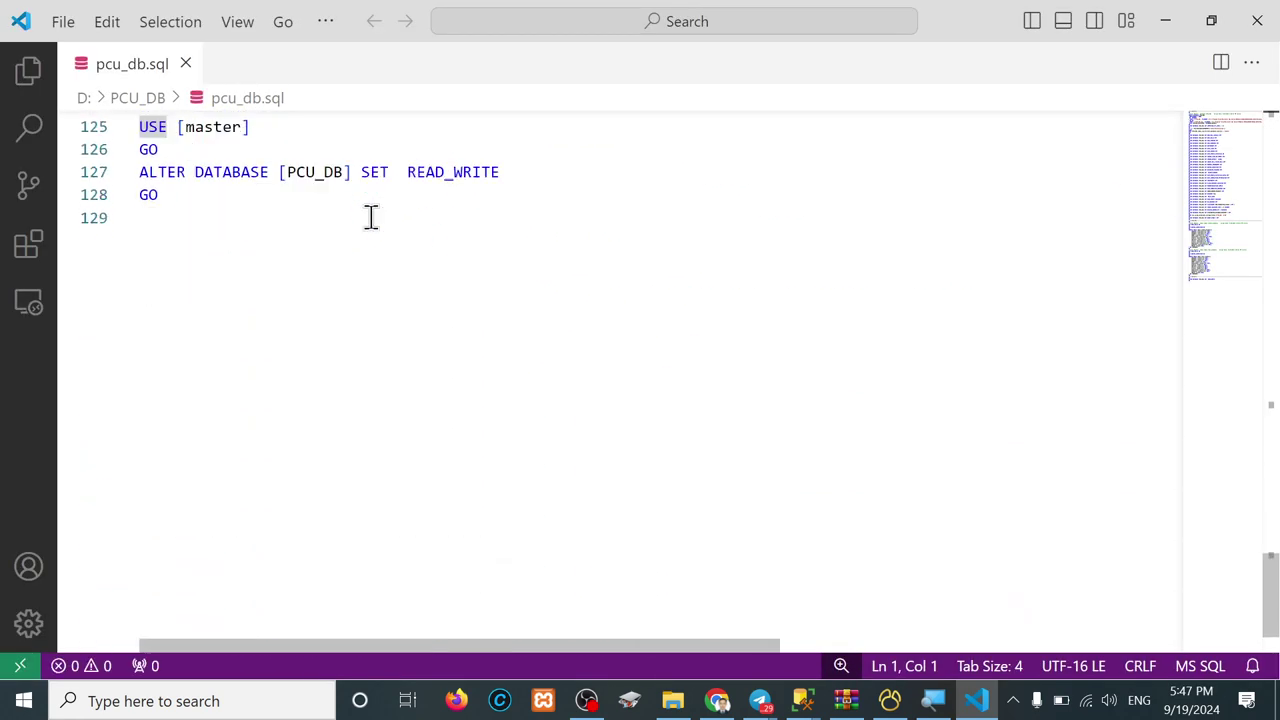
pyautogui.scroll(9, 370, 216)
pyautogui.scroll(20, 370, 216)
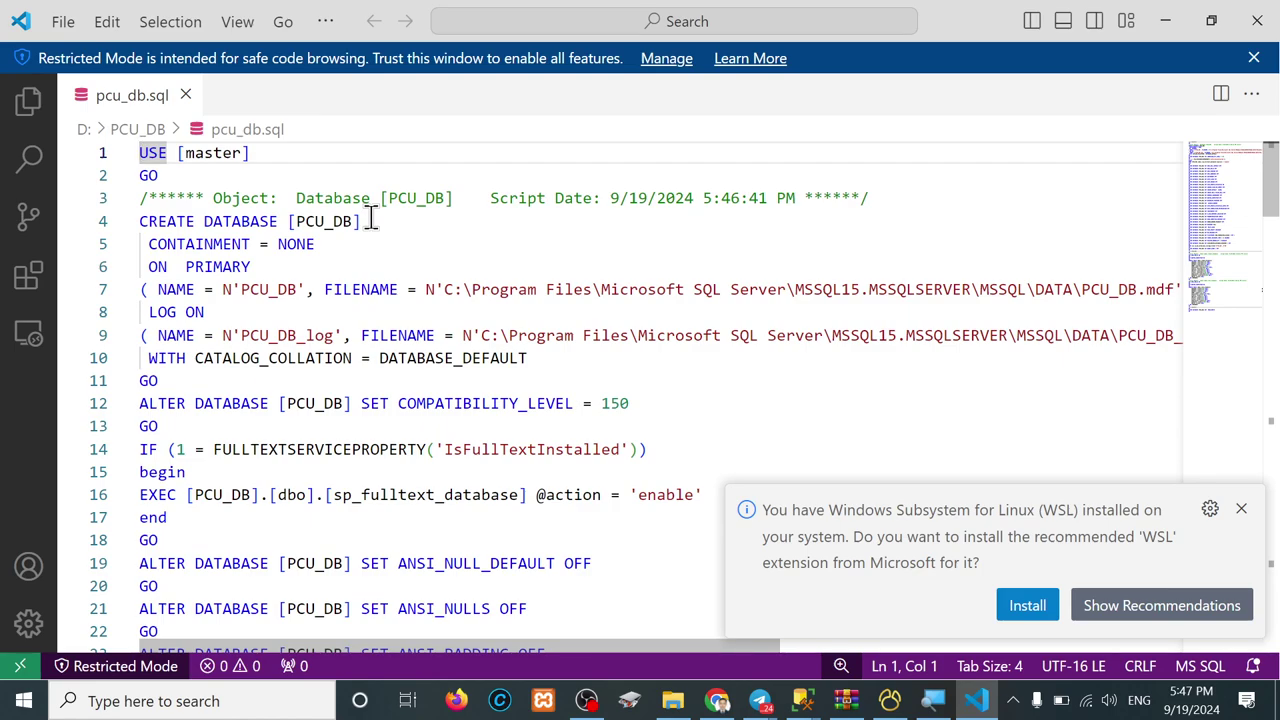
pyautogui.click(1172, 20)
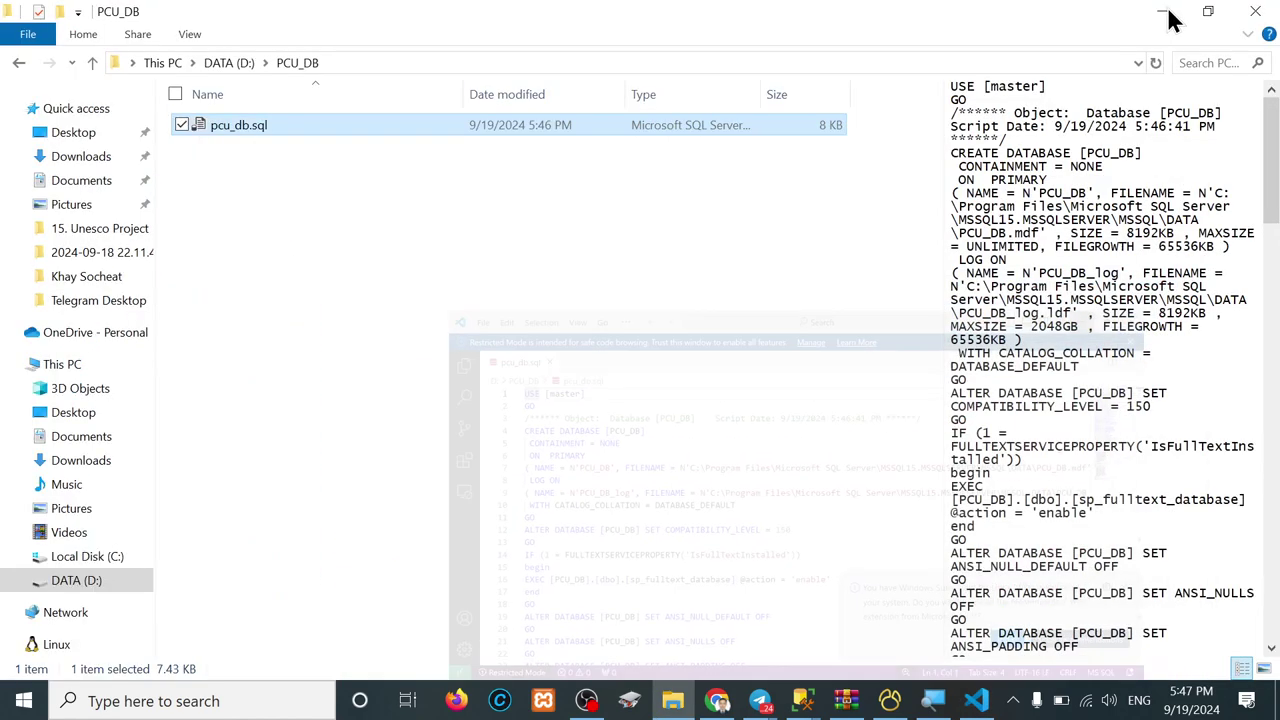
# - Try to view pcu_db.bak from drive D: in Visual Studio Code, dismiss the WSL extension suggestion and close the editor
pyautogui.hotkey('alt', 'Up')
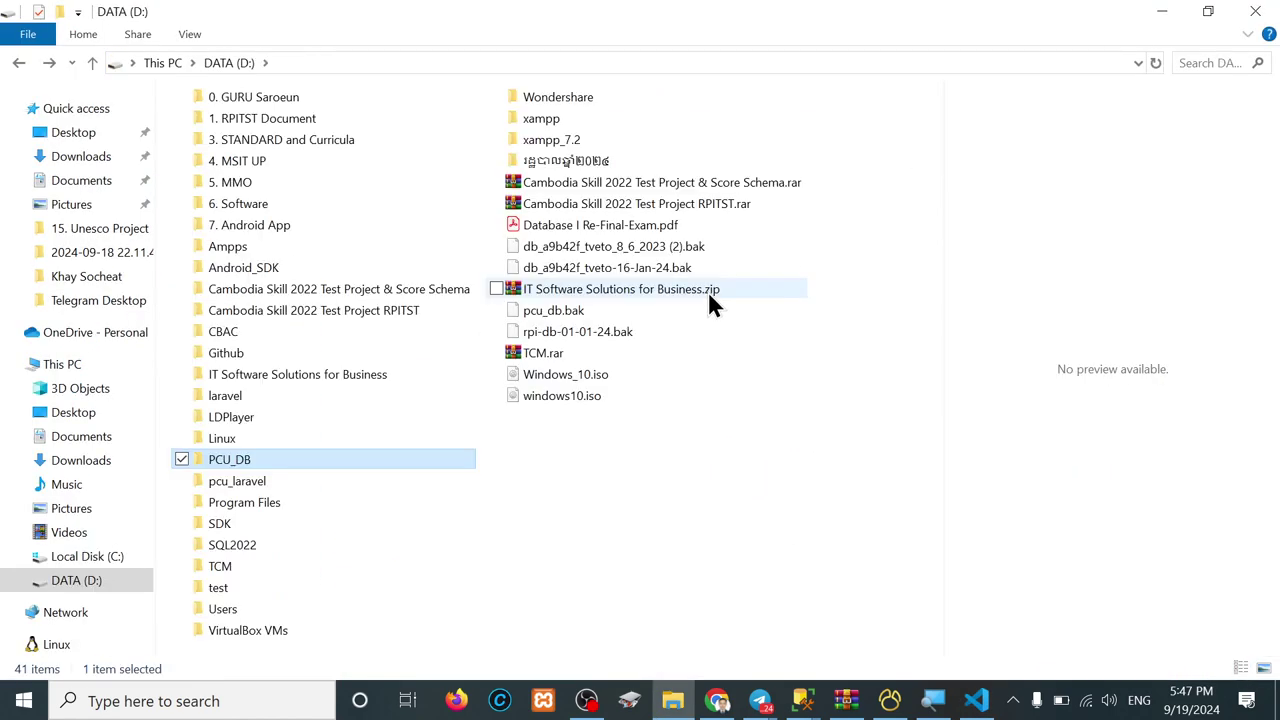
pyautogui.click(541, 318)
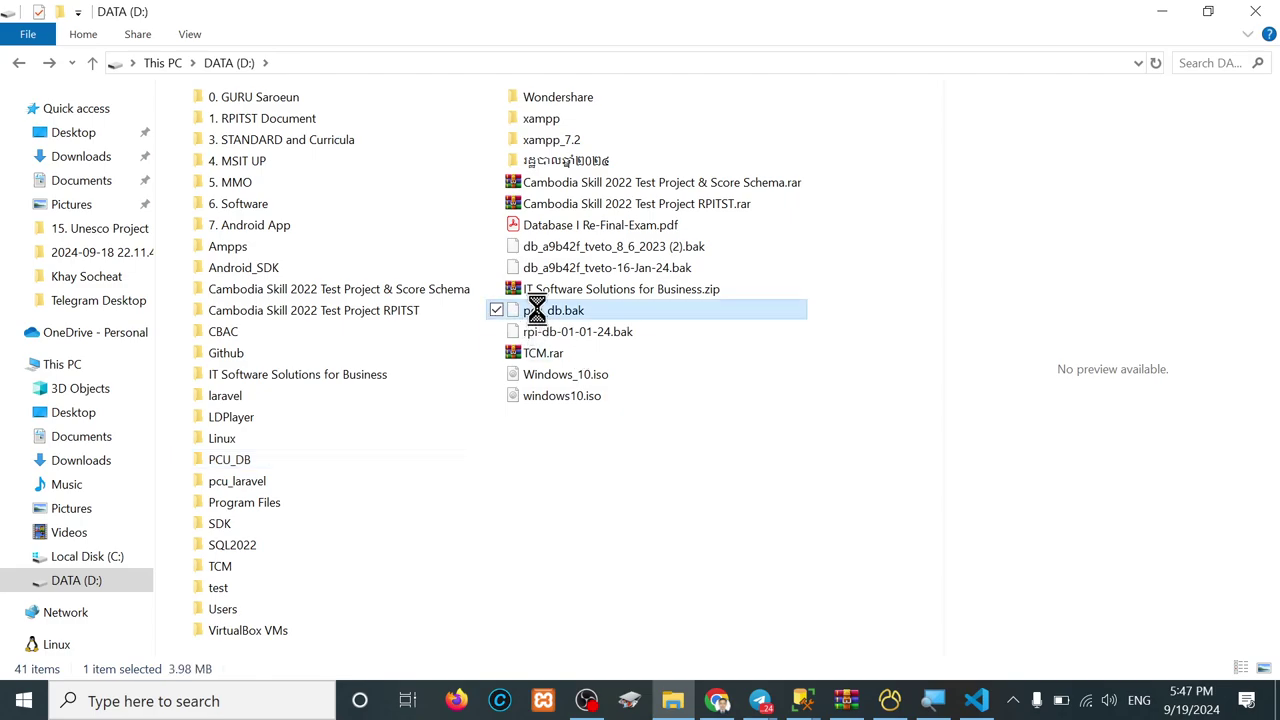
pyautogui.rightClick(541, 318)
pyautogui.moveTo(643, 512)
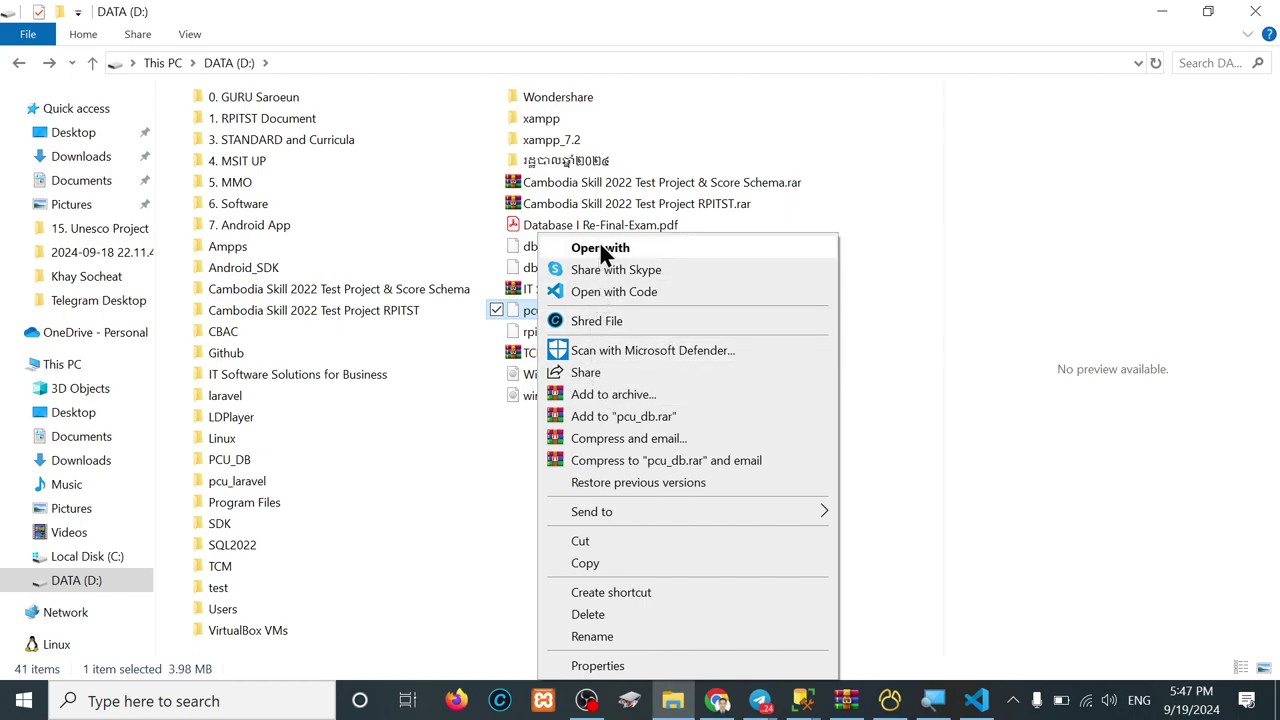
pyautogui.click(600, 290)
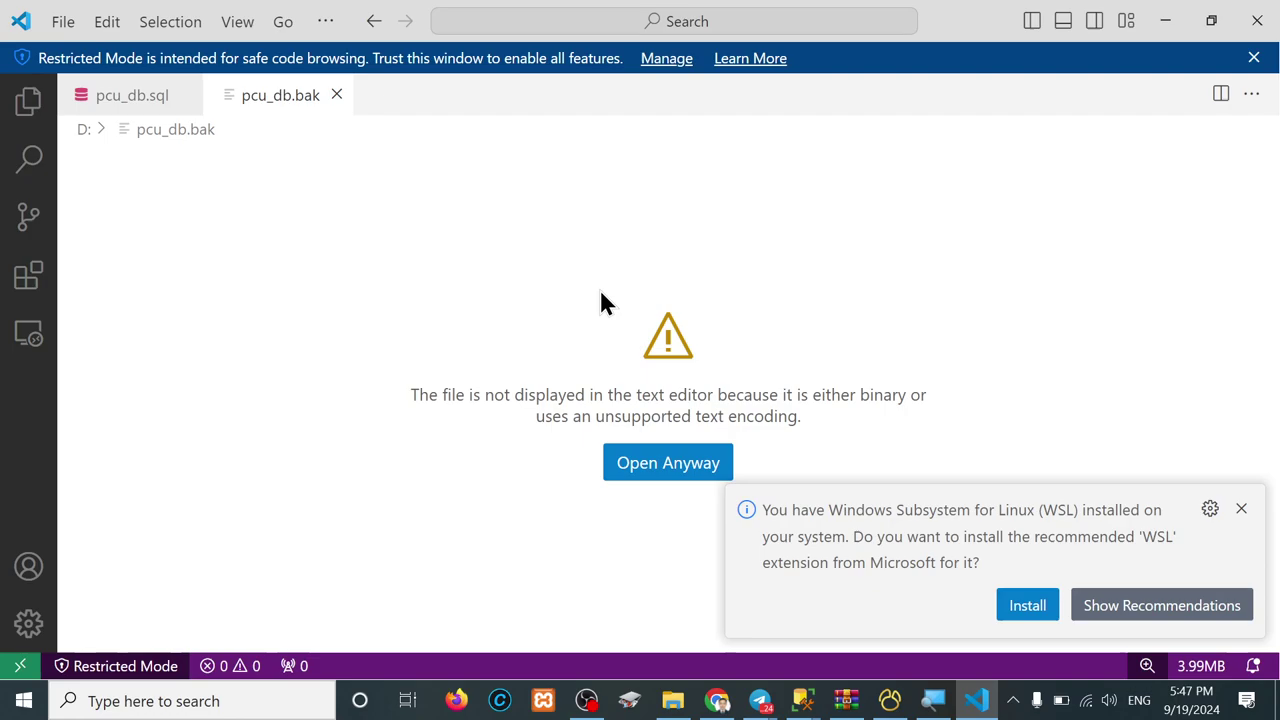
pyautogui.click(1240, 510)
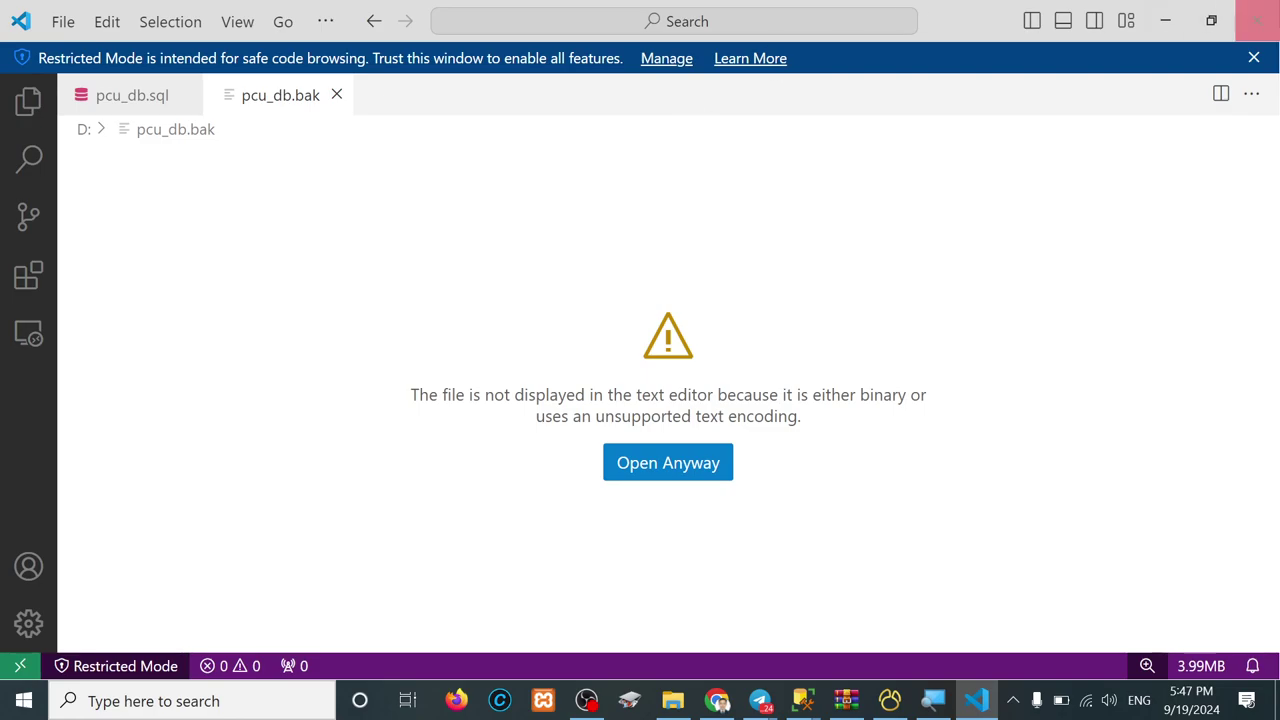
pyautogui.click(1257, 22)
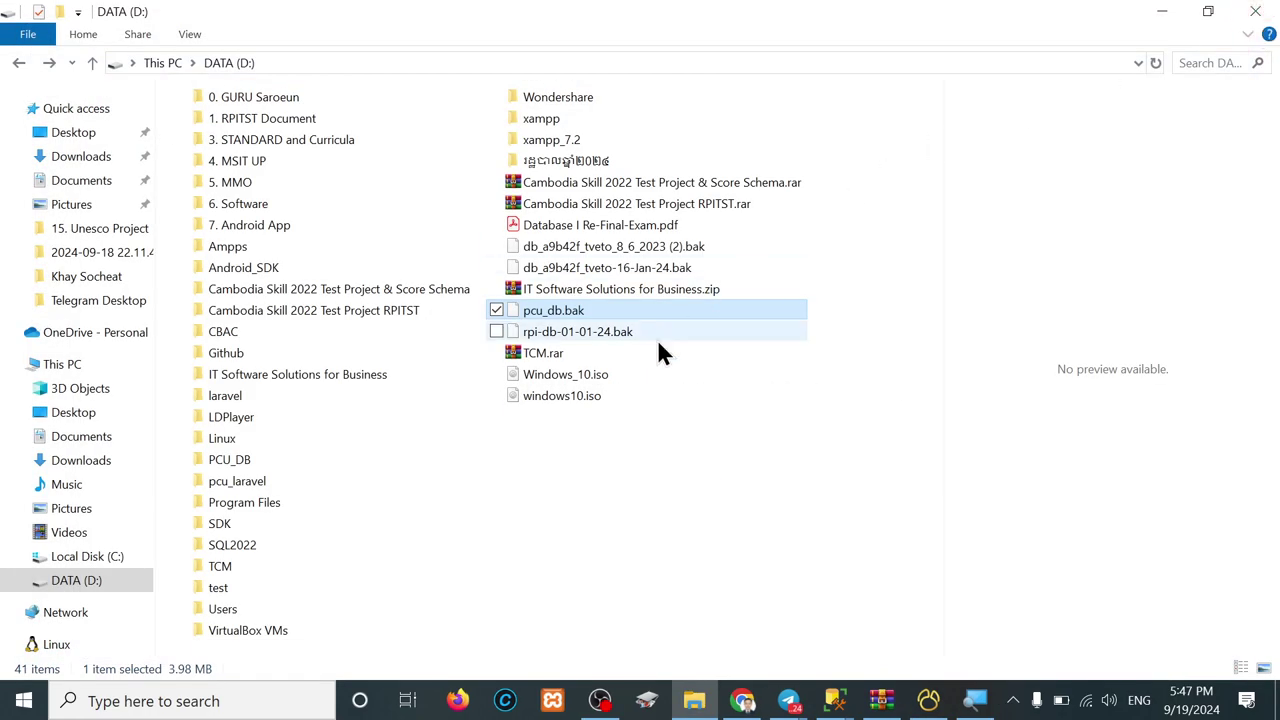
# - Deselect the backup file and close the completed Generate Scripts window
pyautogui.click(512, 502)
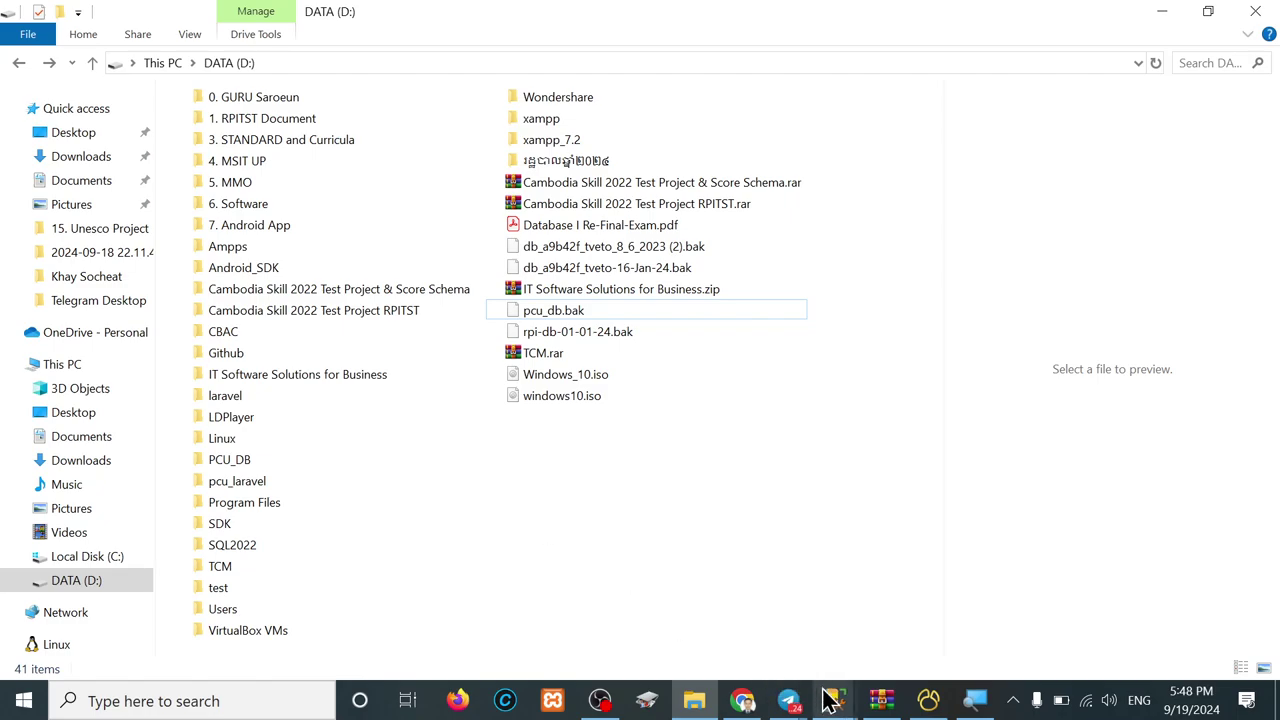
pyautogui.moveTo(829, 694)
pyautogui.moveTo(808, 633)
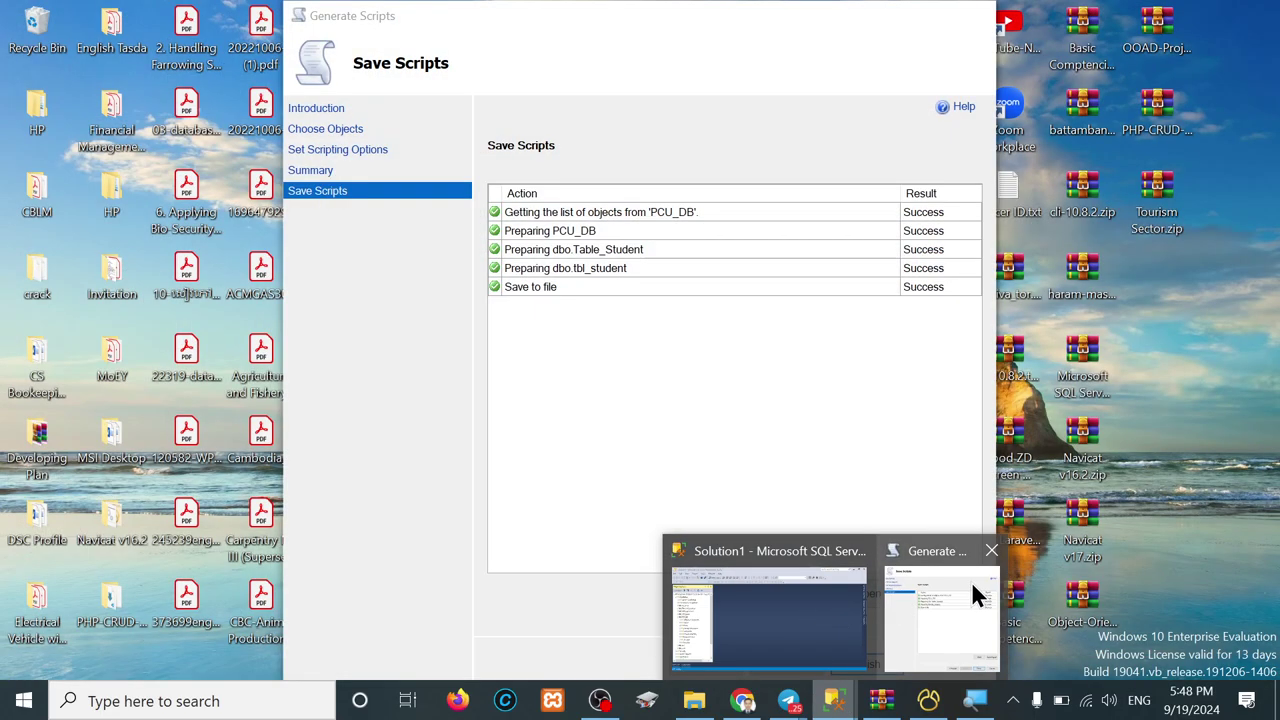
pyautogui.click(971, 585)
pyautogui.click(972, 16)
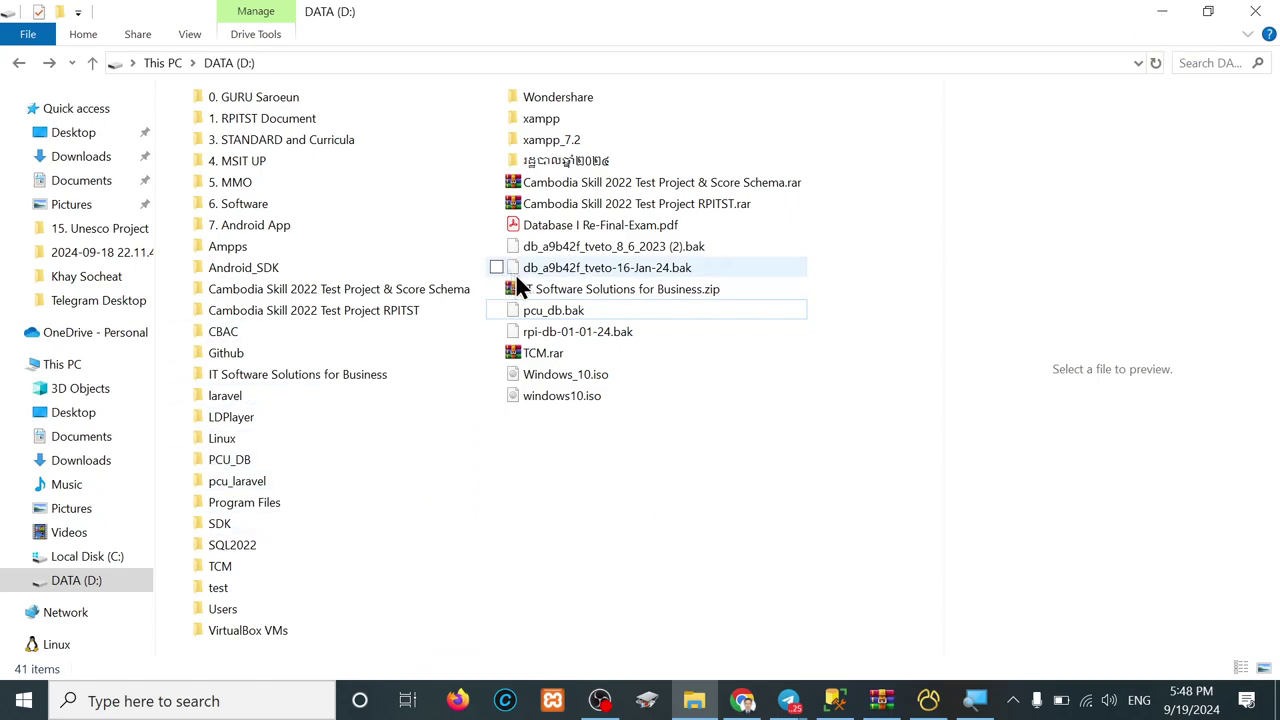
# - Move pcu_db.bak from the root of drive D: into the PCU_DB folder and open that folder
pyautogui.click(556, 310)
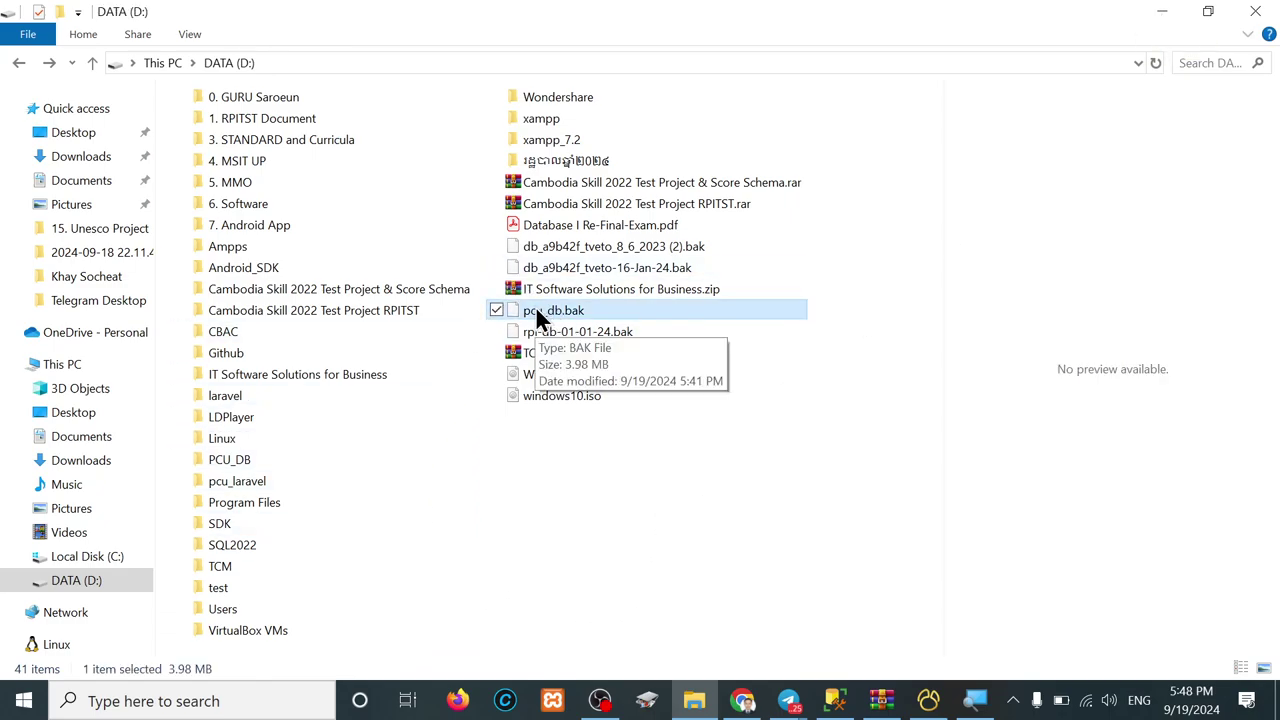
pyautogui.moveTo(556, 310); pyautogui.dragTo(293, 454)
pyautogui.doubleClick(245, 459)
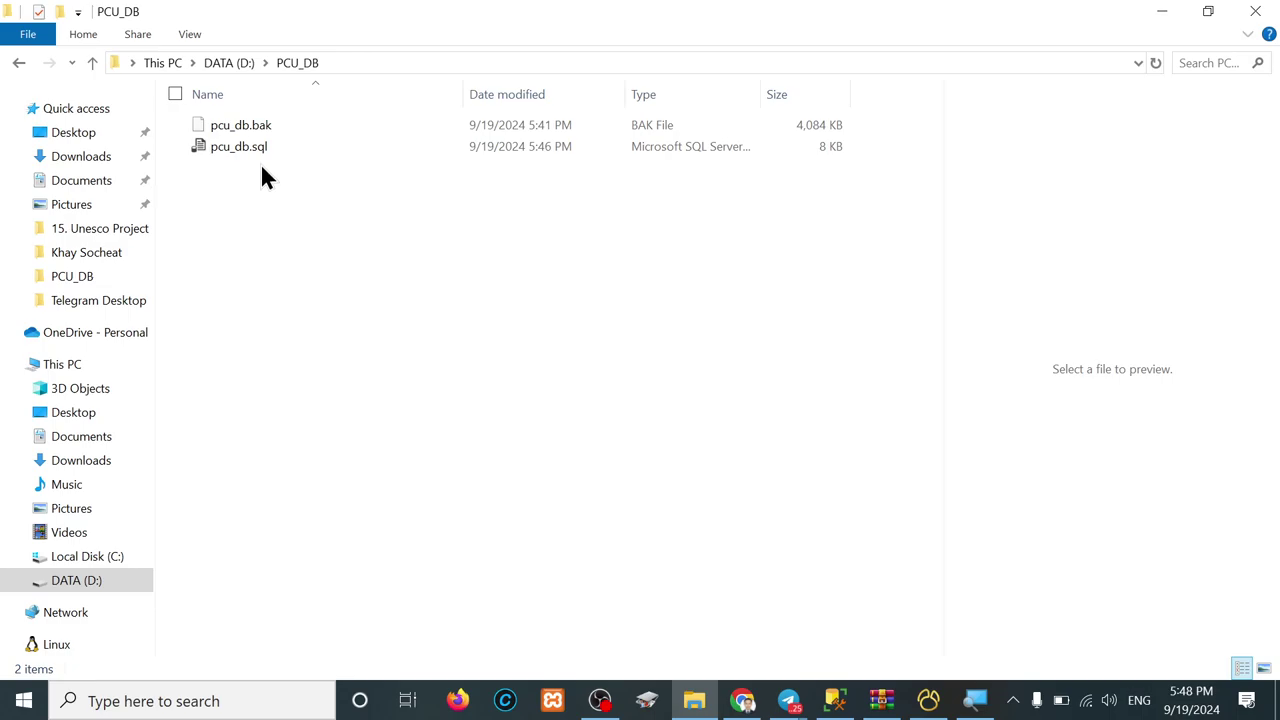
# - Switch to SQL Server Management Studio and delete the PCU_DB database, closing its existing connections
pyautogui.click(836, 701)
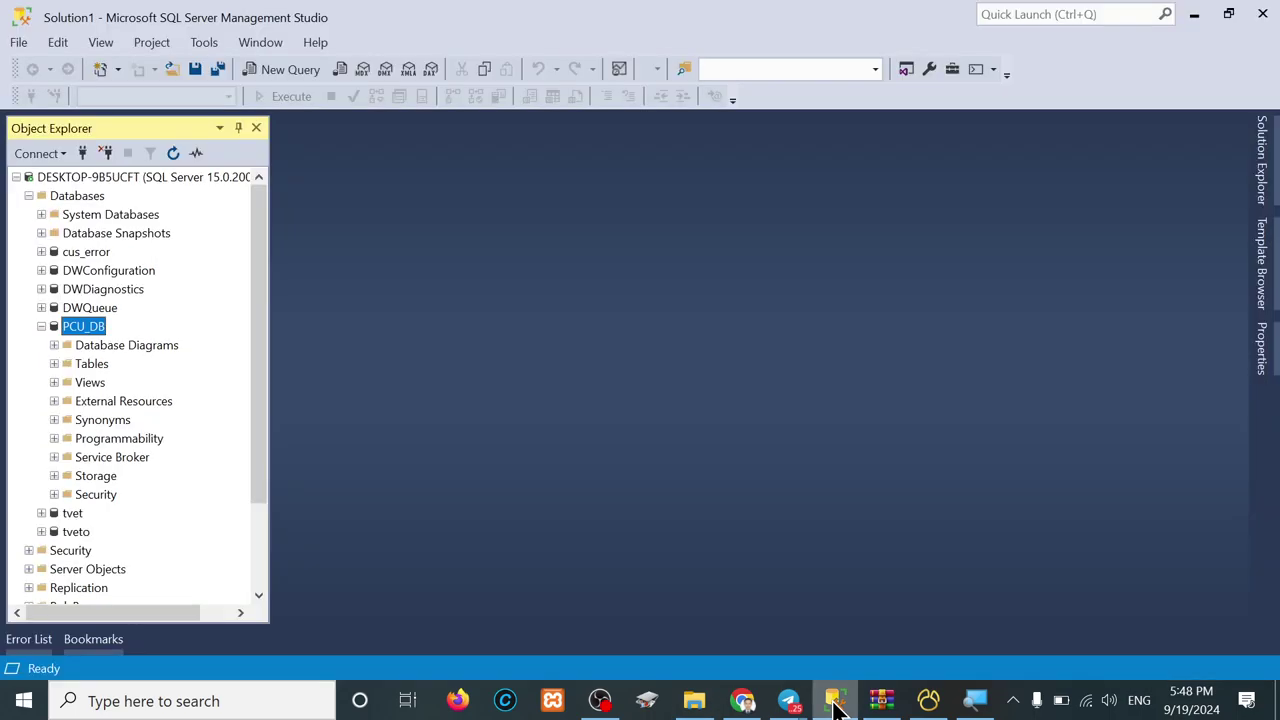
pyautogui.rightClick(82, 330)
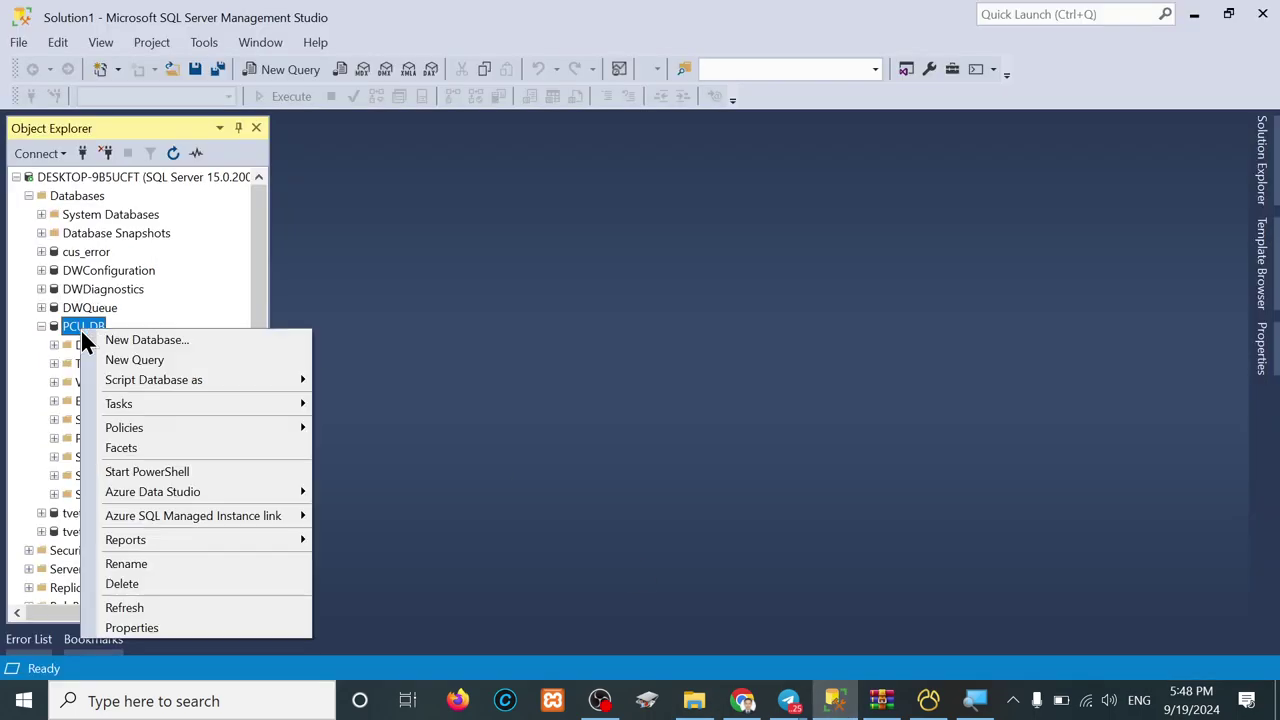
pyautogui.click(132, 584)
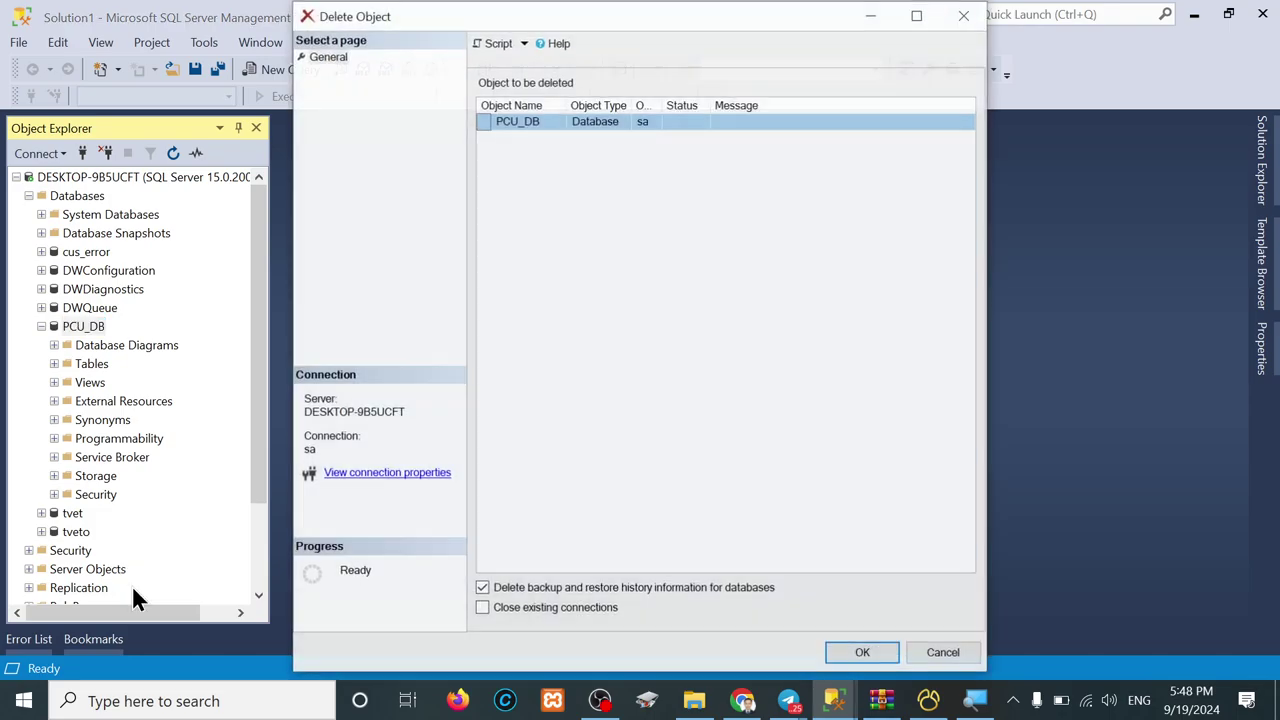
pyautogui.click(482, 609)
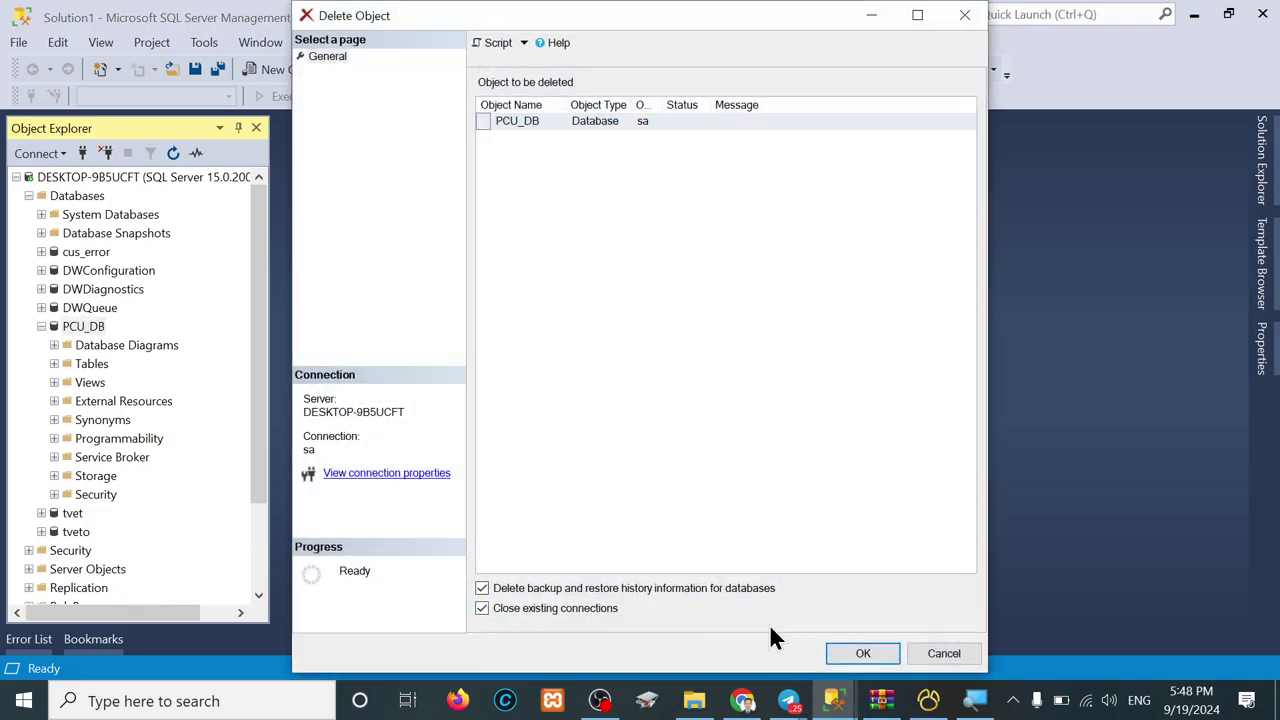
pyautogui.click(868, 653)
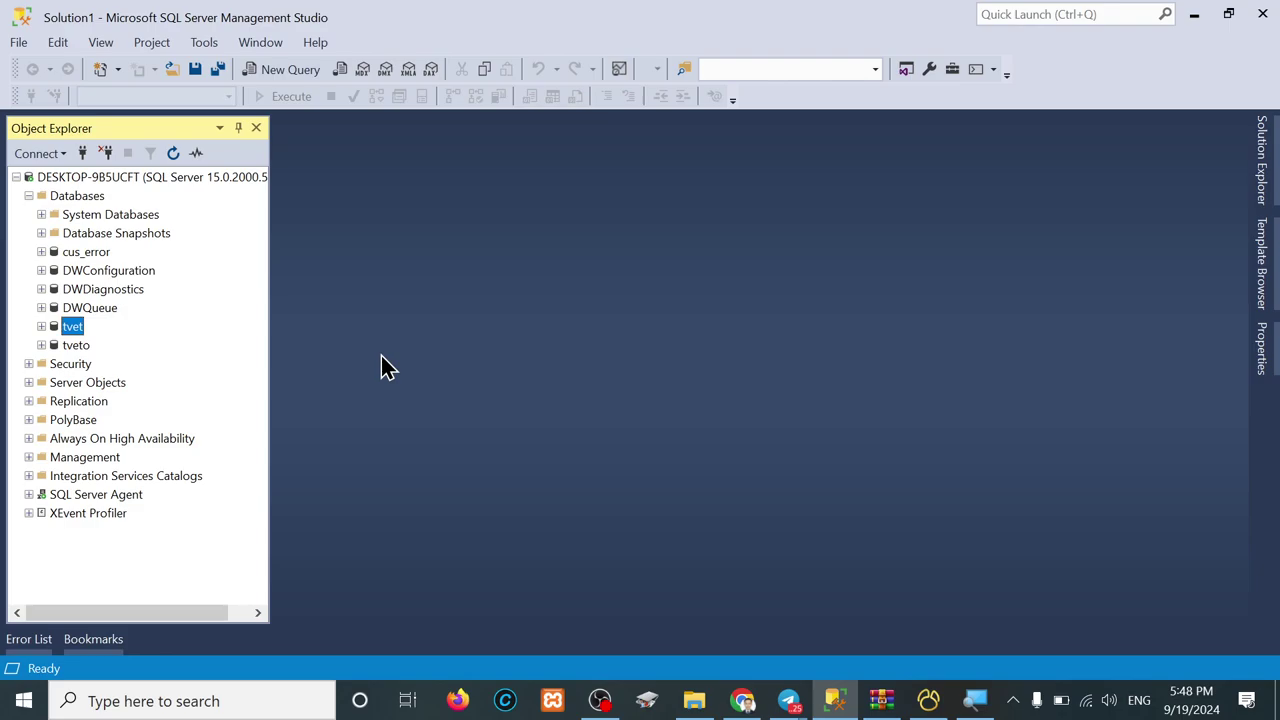
pyautogui.click(60, 196)
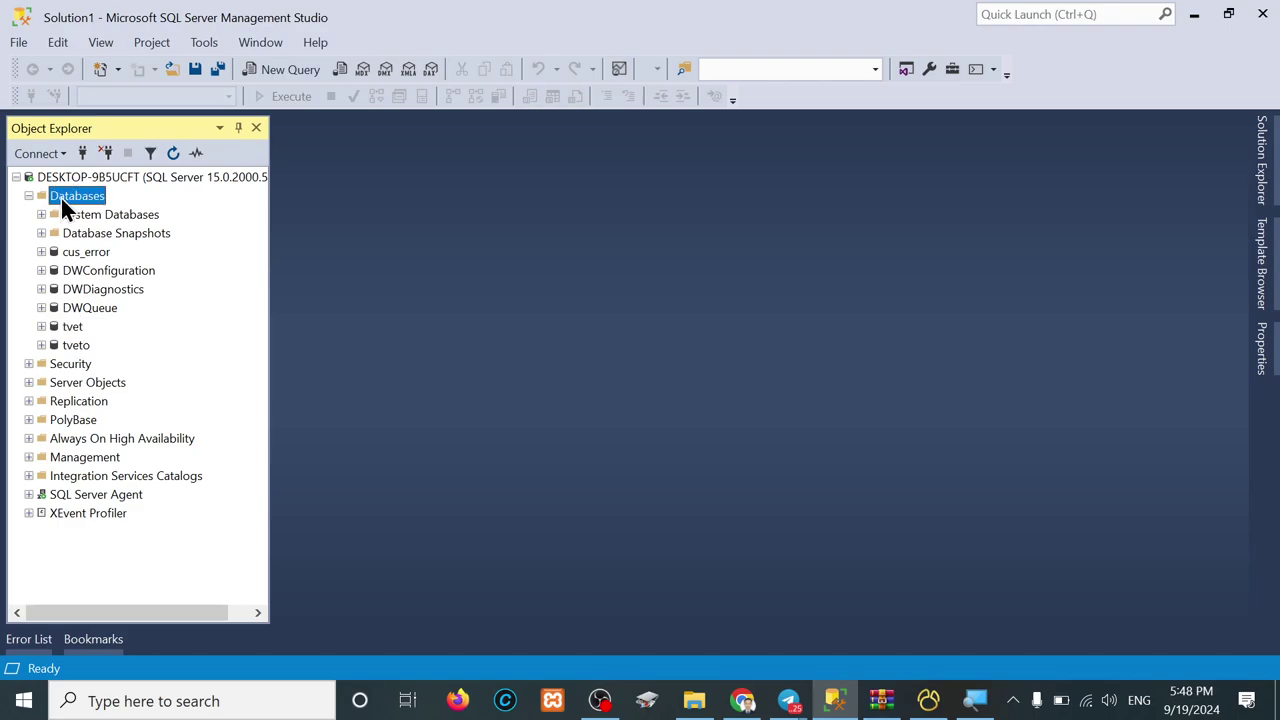
pyautogui.click(72, 330)
pyautogui.rightClick(53, 199)
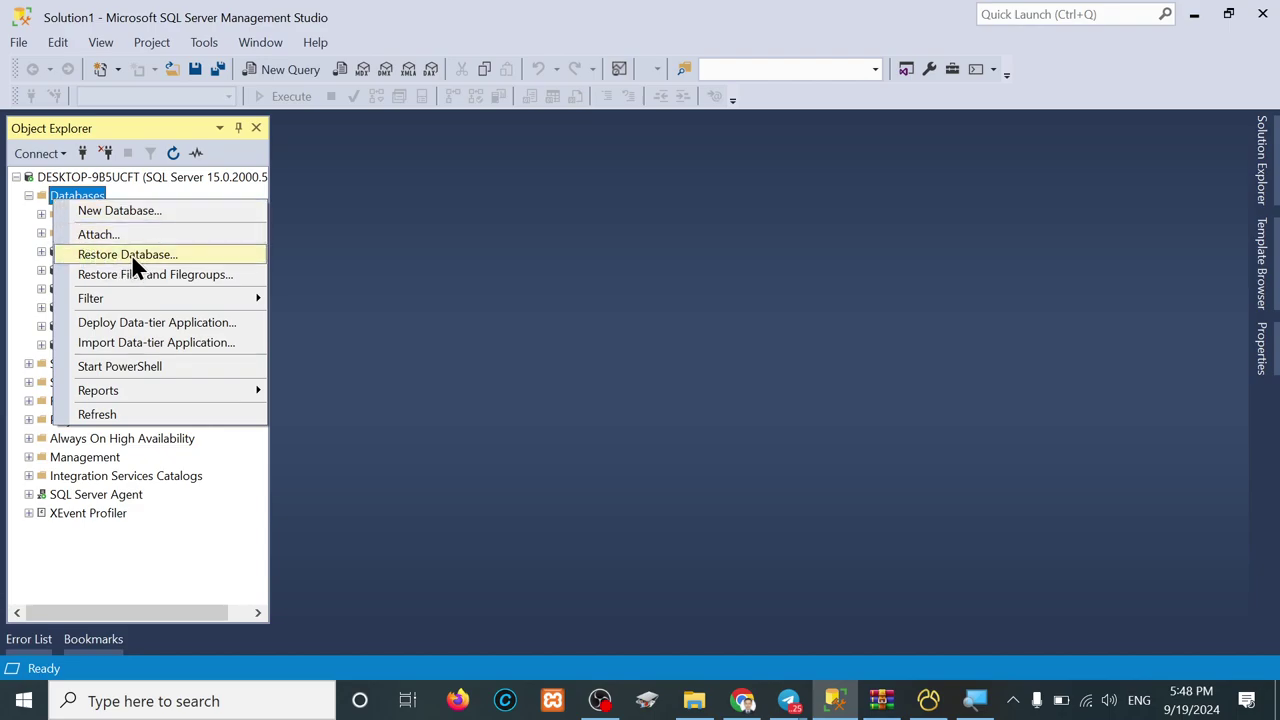
pyautogui.click(41, 289)
pyautogui.click(41, 289)
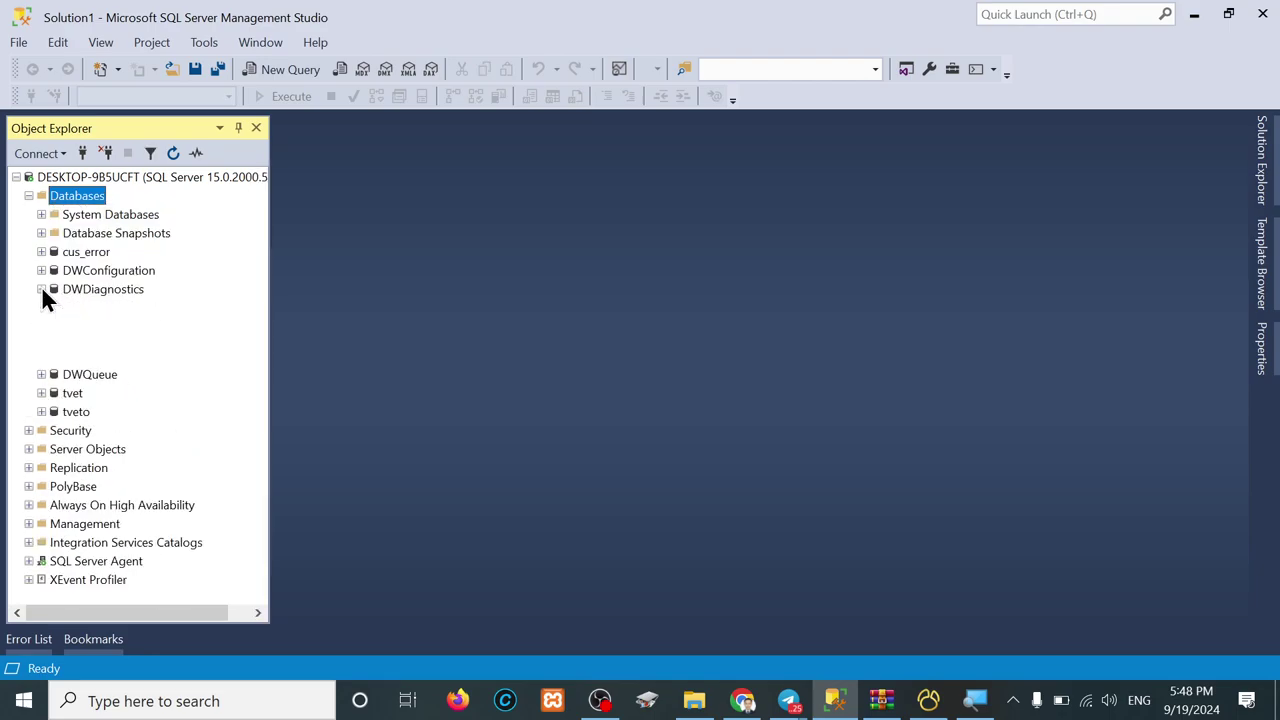
pyautogui.click(41, 289)
pyautogui.click(41, 289)
pyautogui.click(66, 327)
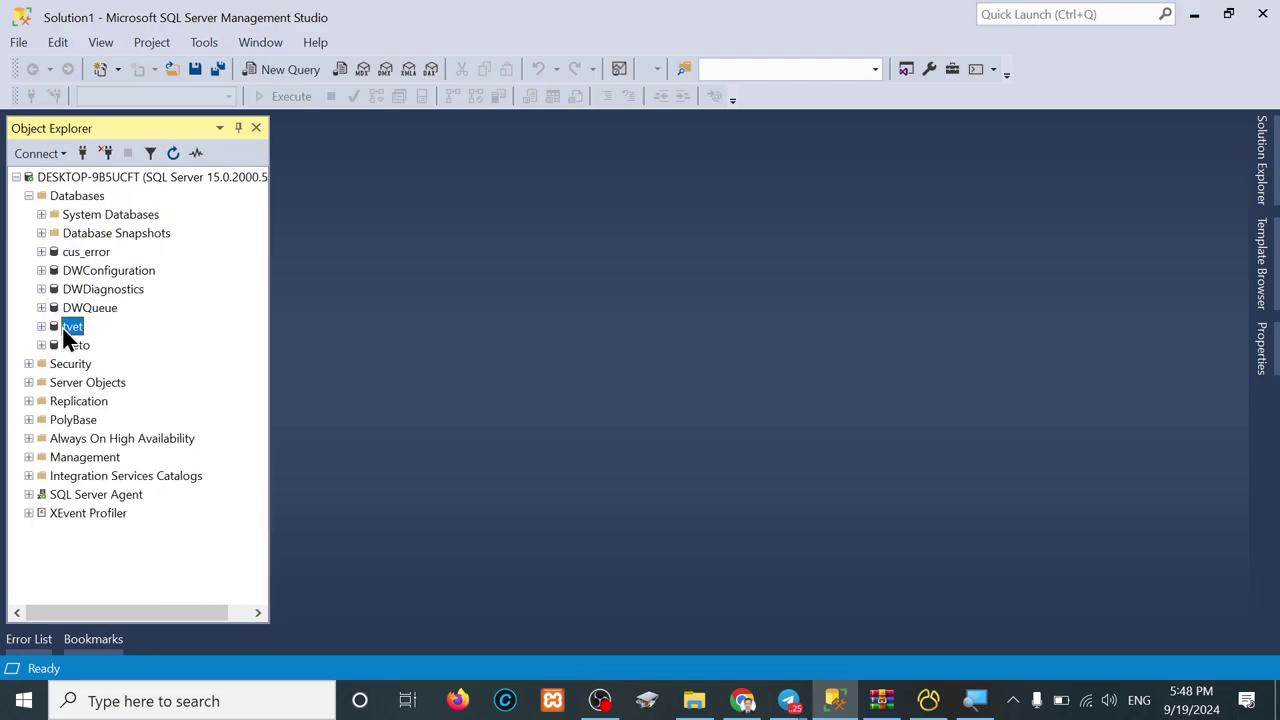
pyautogui.rightClick(64, 330)
pyautogui.moveTo(137, 425)
pyautogui.moveTo(224, 405)
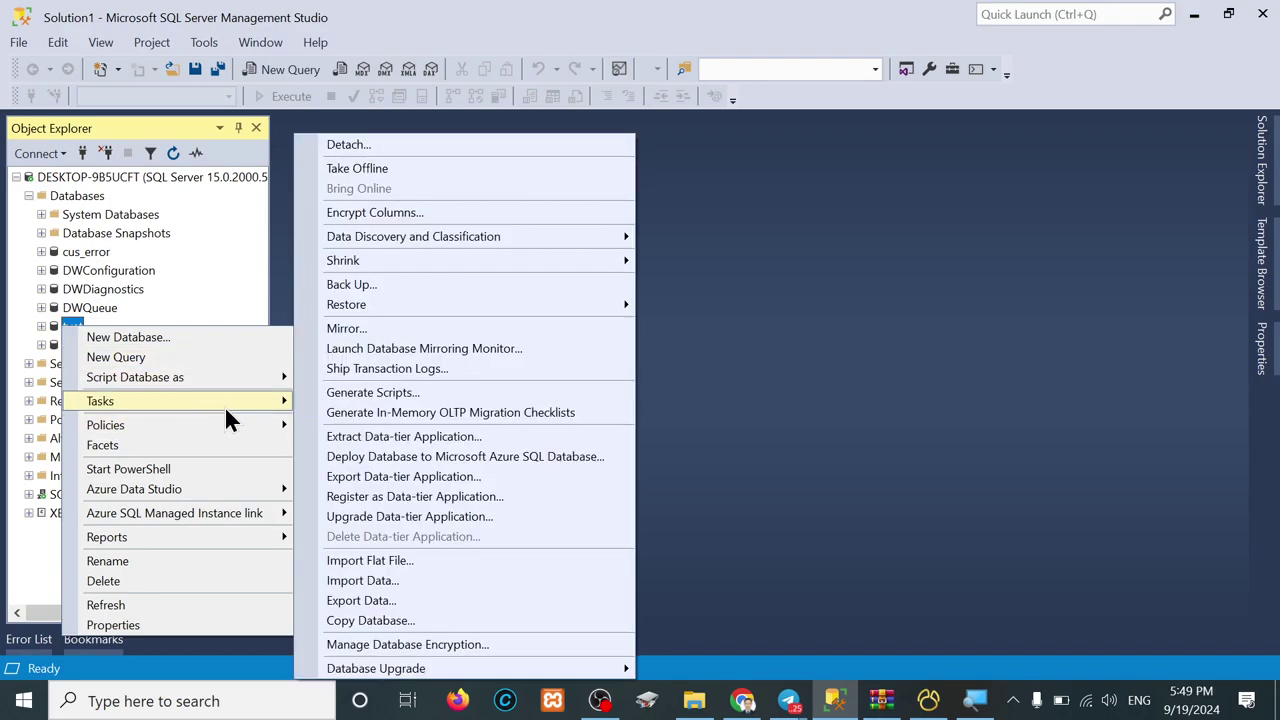
pyautogui.moveTo(360, 304)
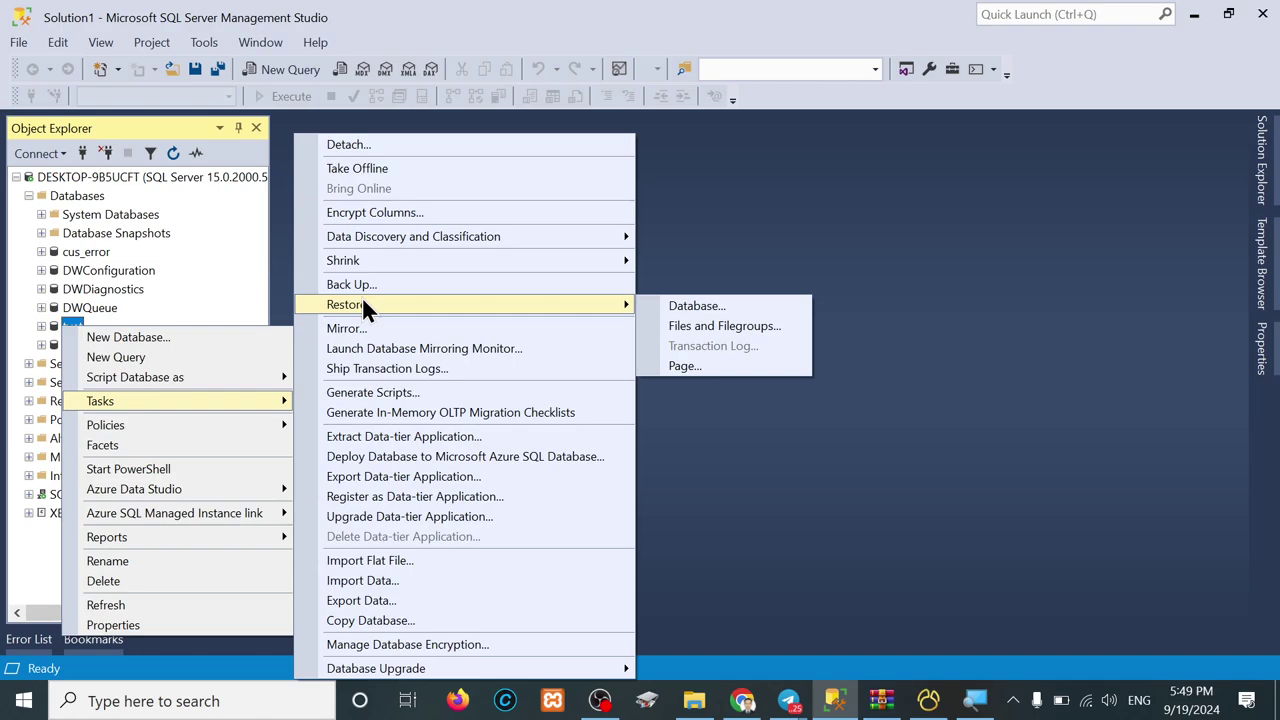
pyautogui.doubleClick(80, 197)
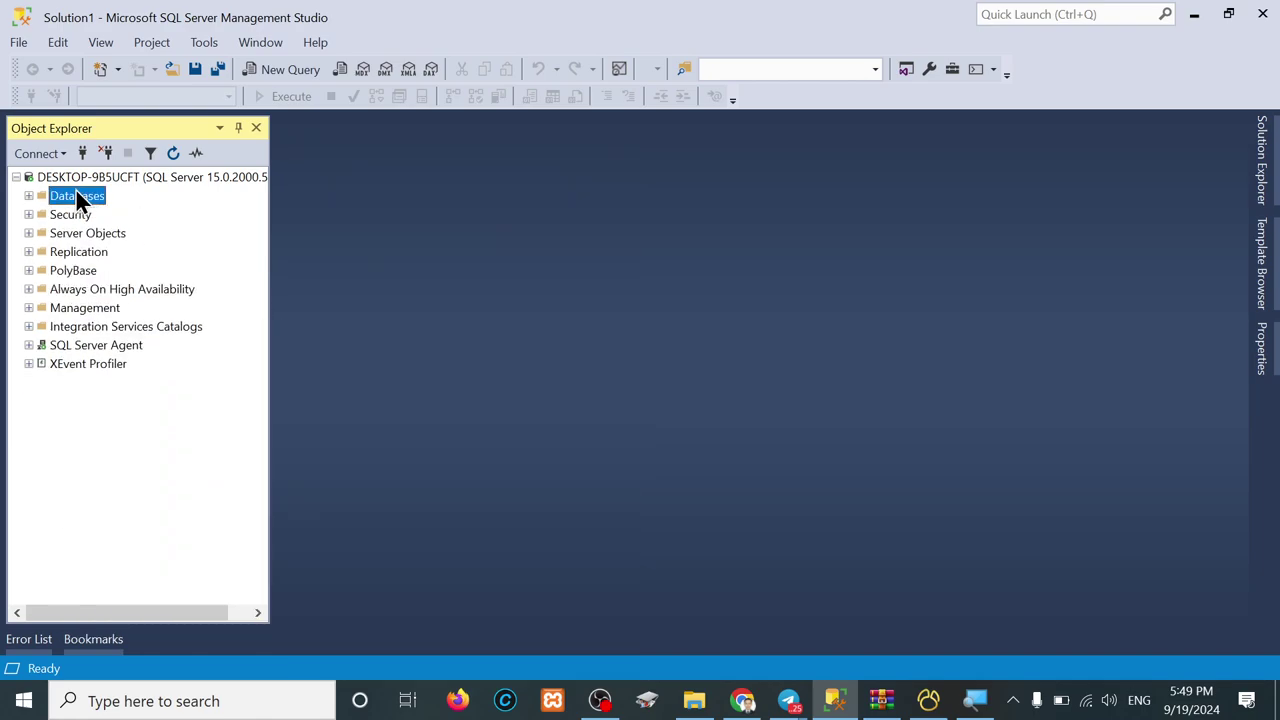
pyautogui.click(29, 197)
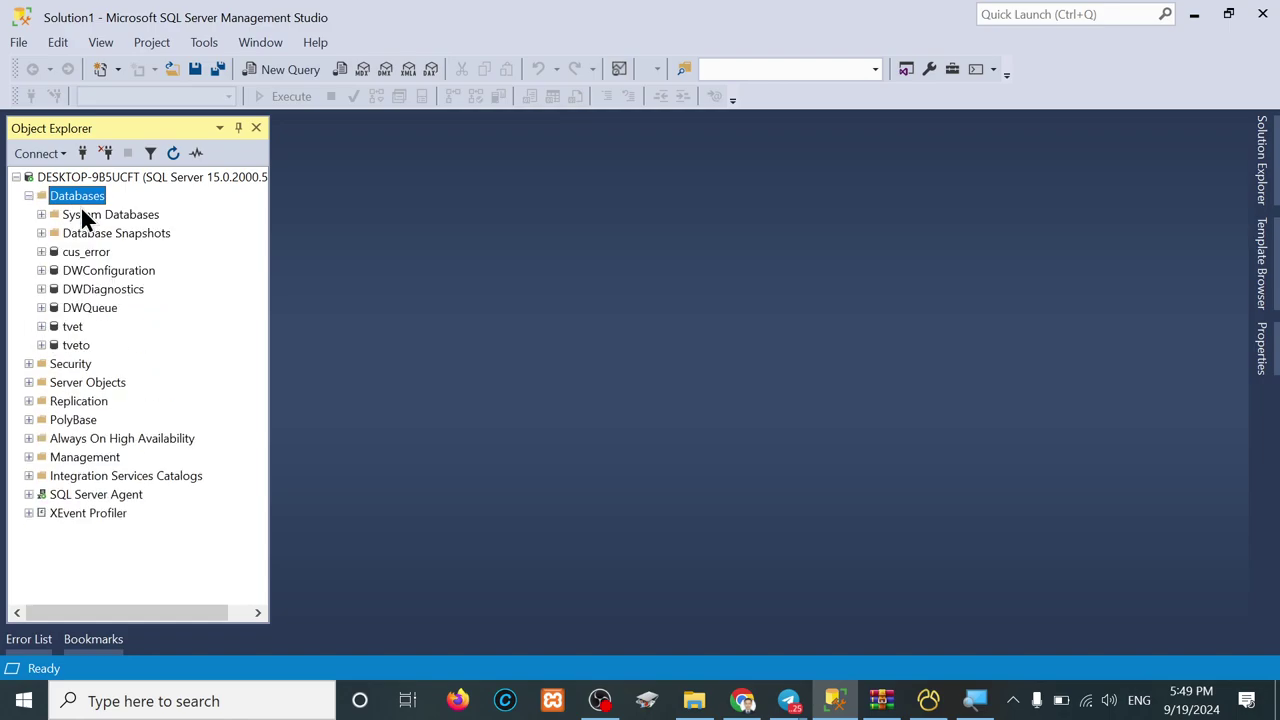
# - Start a Restore Database operation from the Databases folder and set its source to Device
pyautogui.rightClick(82, 194)
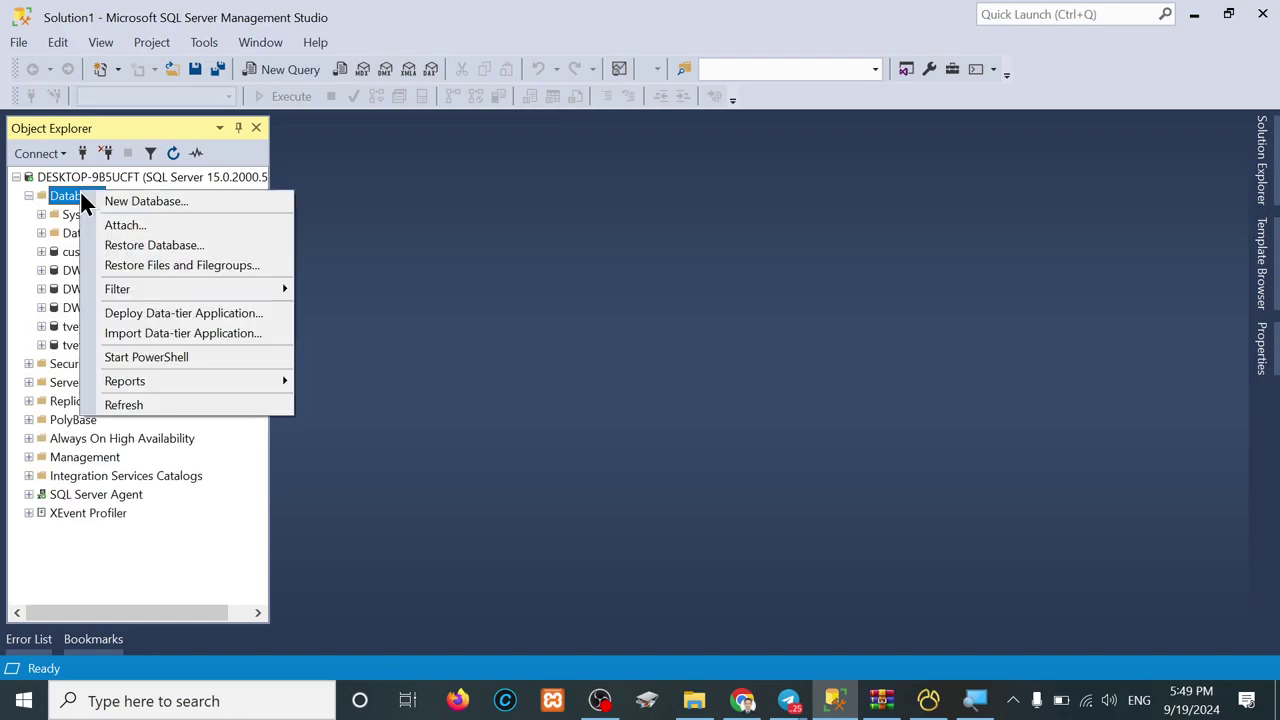
pyautogui.click(174, 250)
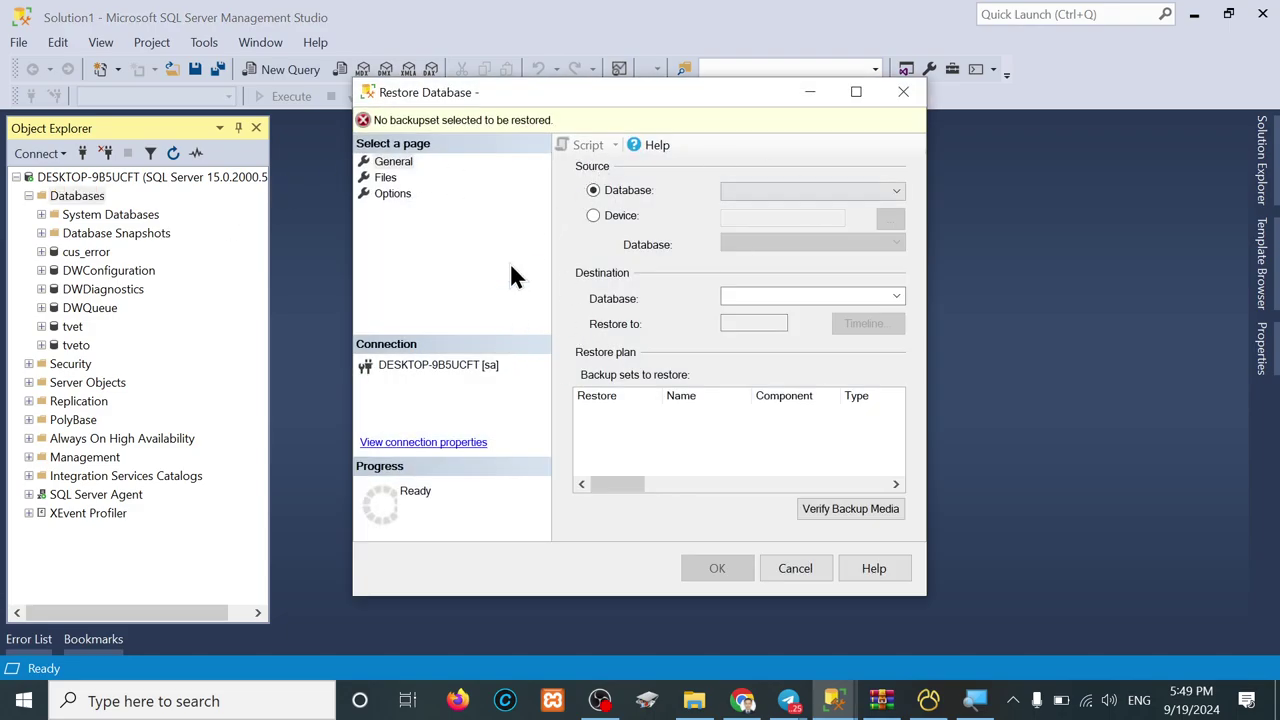
pyautogui.click(594, 216)
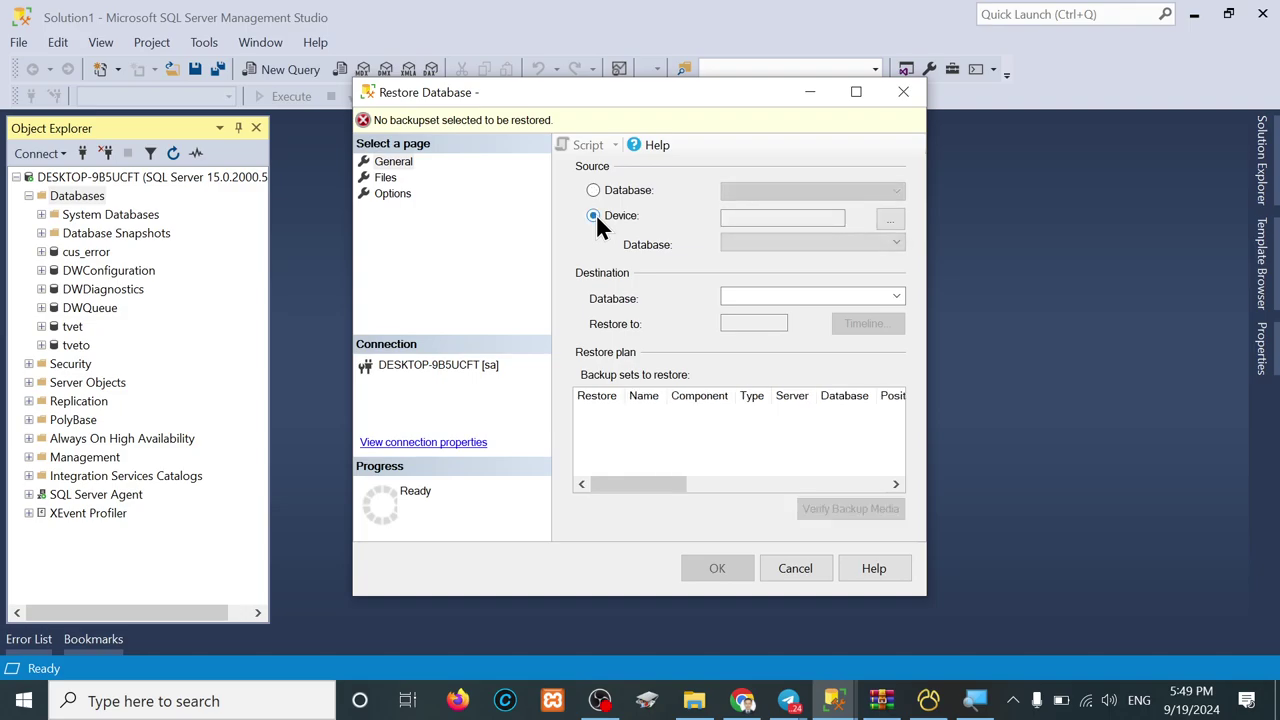
# - Start adding a backup file as the restore device and browse to the D:\PCU_DB folder
pyautogui.click(890, 222)
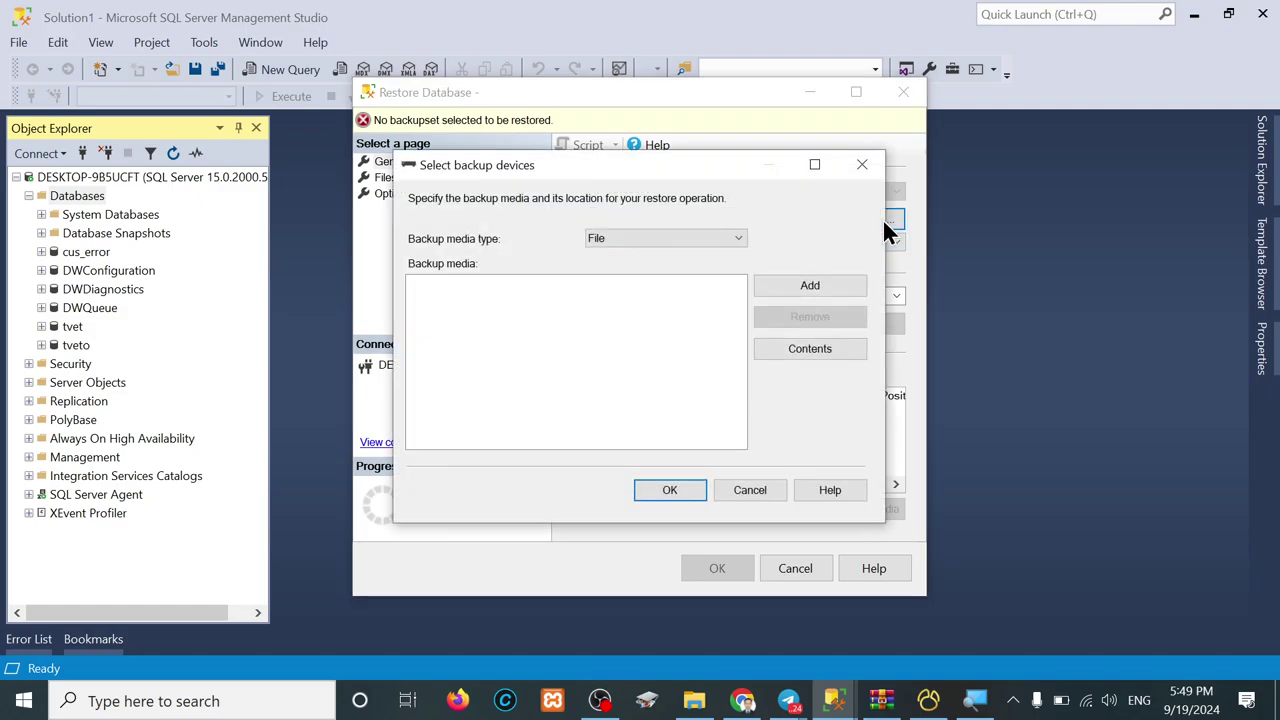
pyautogui.click(794, 284)
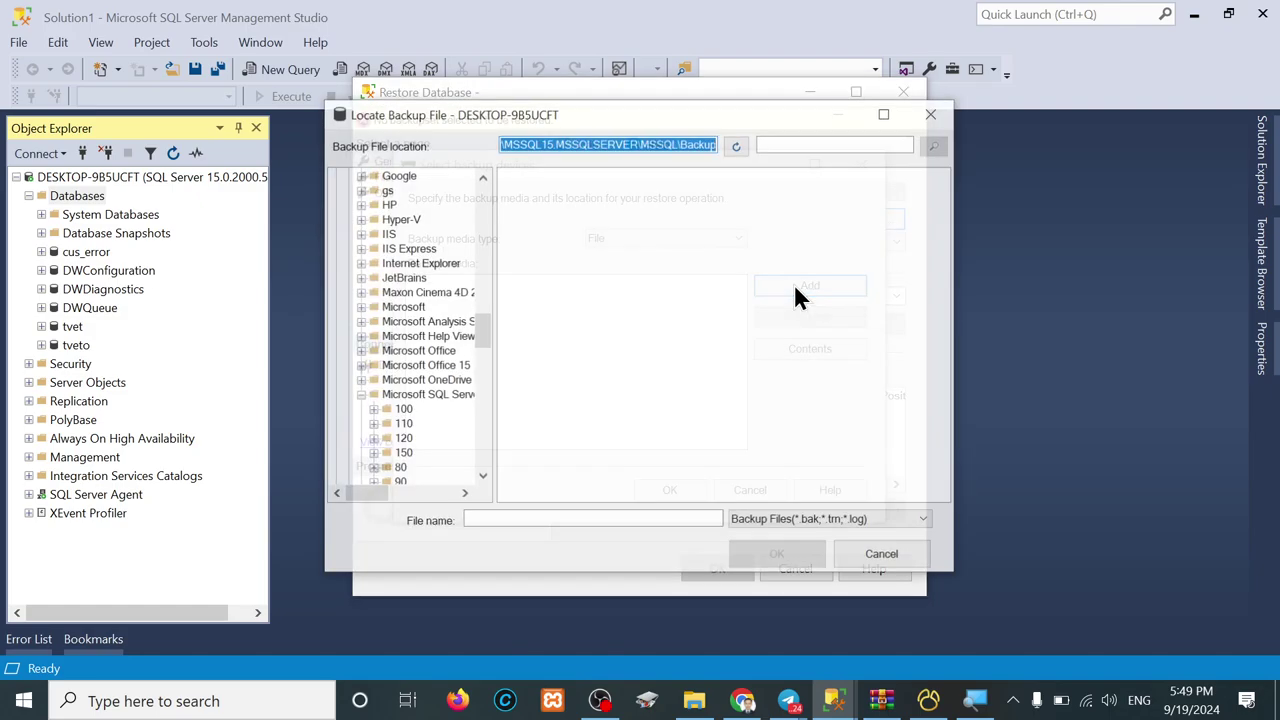
pyautogui.scroll(7, 388, 310)
pyautogui.scroll(-7, 392, 334)
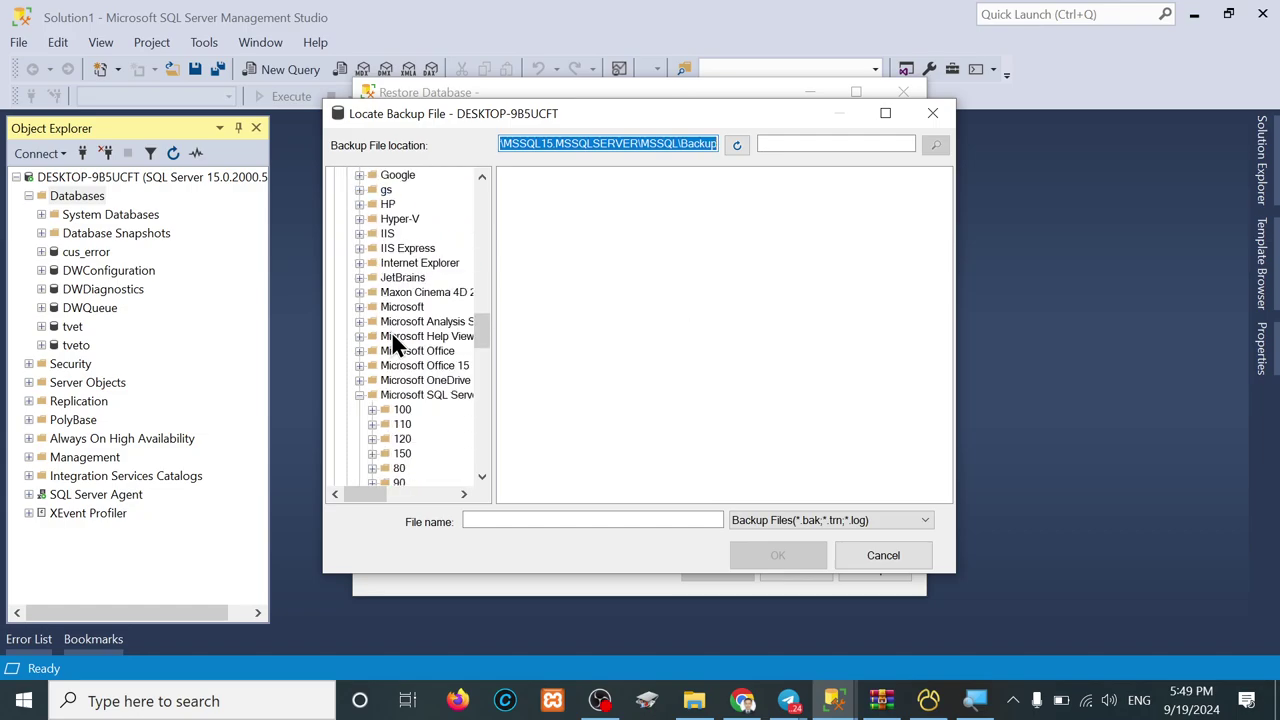
pyautogui.scroll(12, 391, 331)
pyautogui.scroll(10, 391, 340)
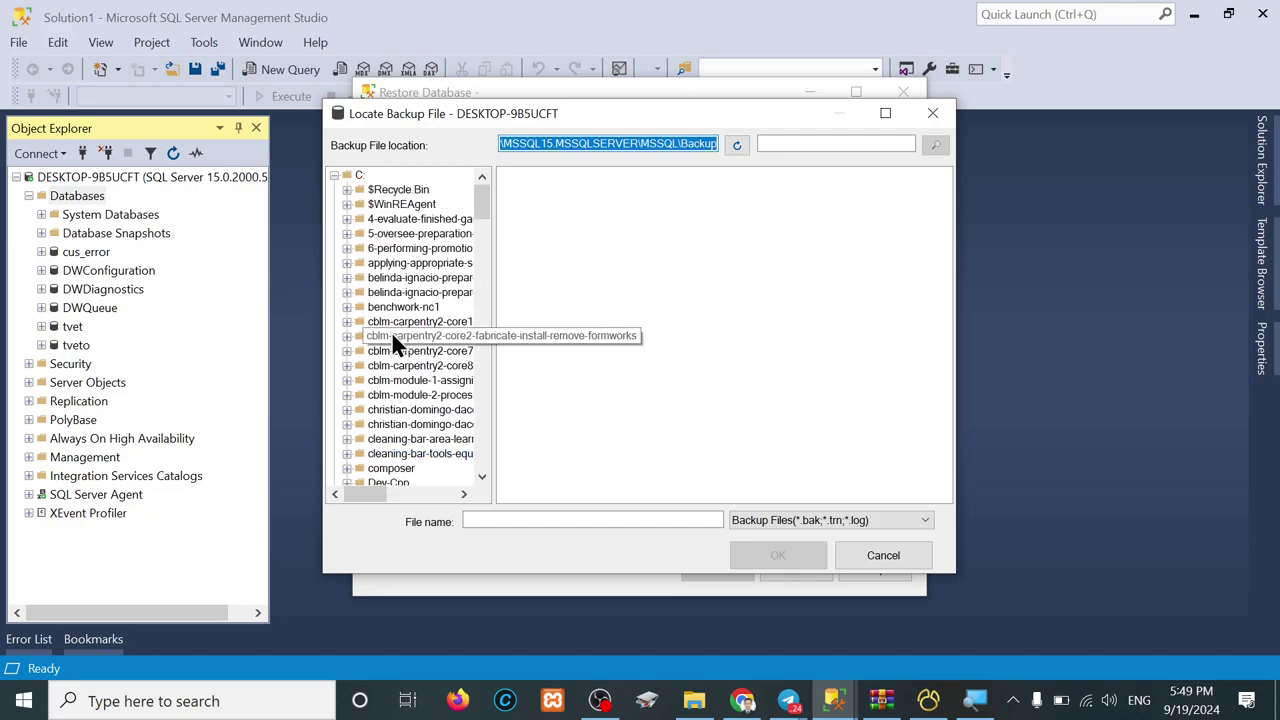
pyautogui.click(334, 176)
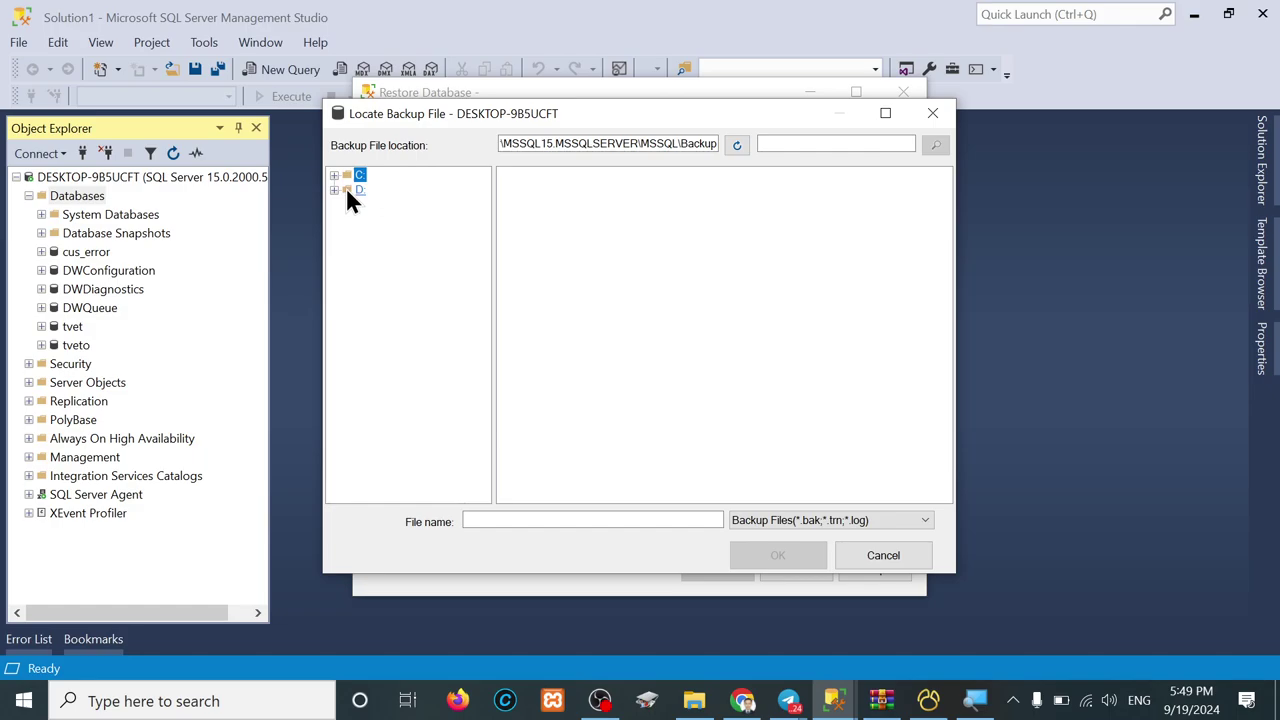
pyautogui.click(349, 193)
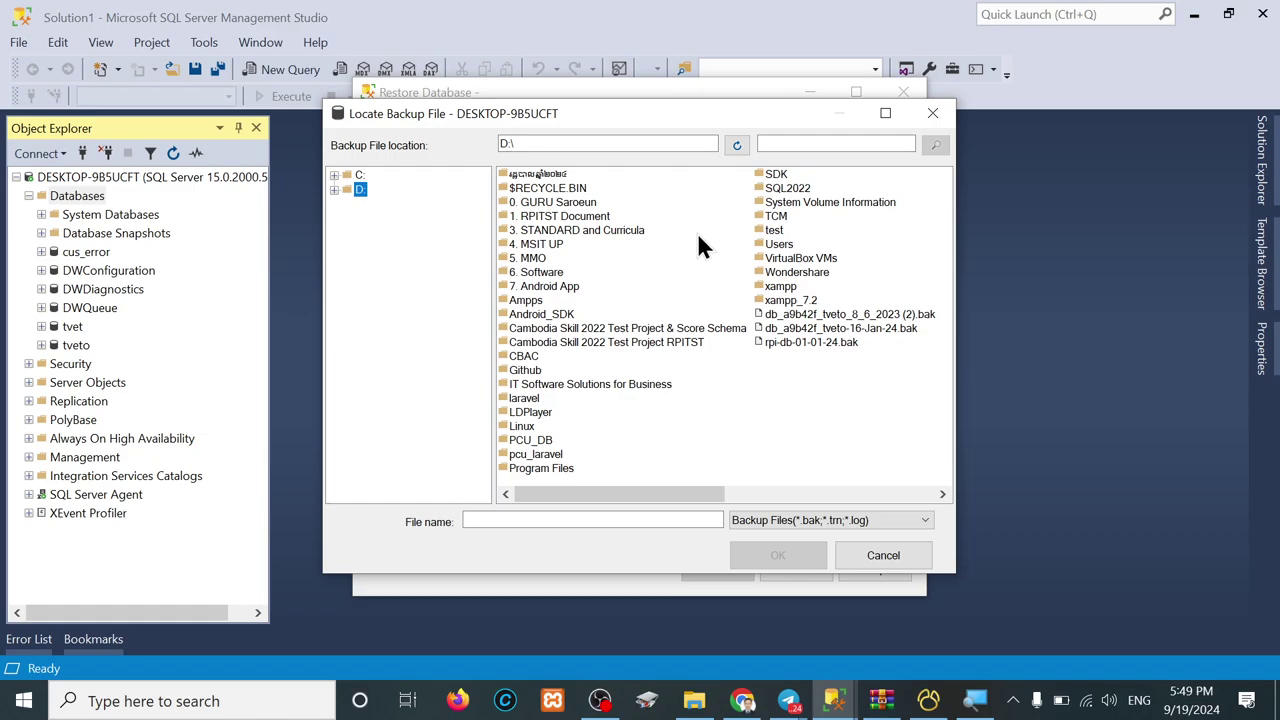
pyautogui.click(538, 442)
pyautogui.doubleClick(522, 440)
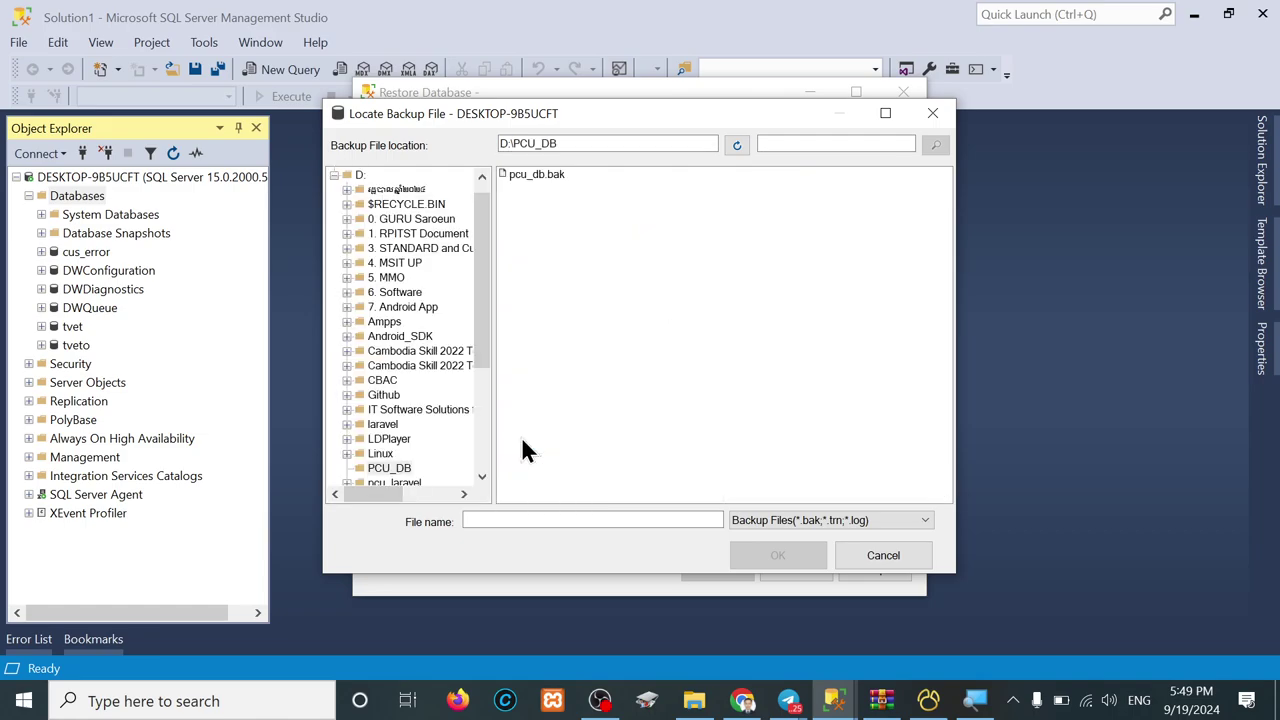
# - Choose pcu_db.bak as the backup media and accept it as the restore source
pyautogui.click(560, 180)
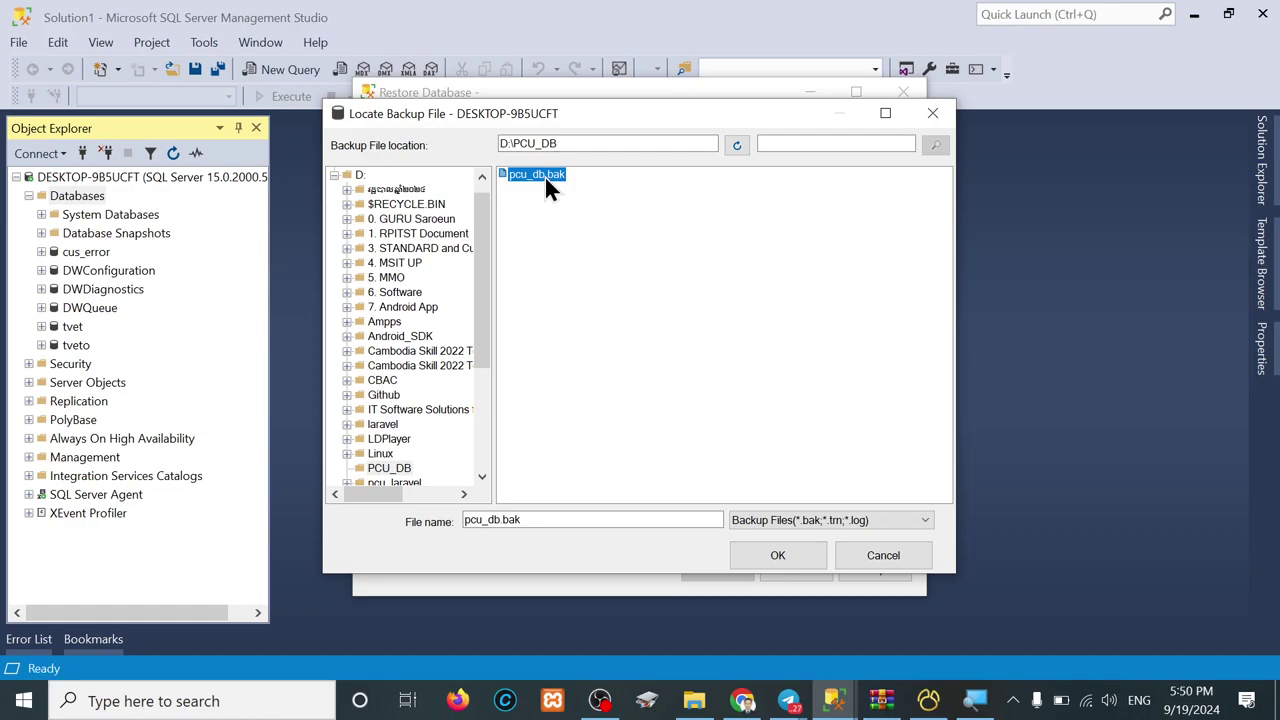
pyautogui.click(770, 555)
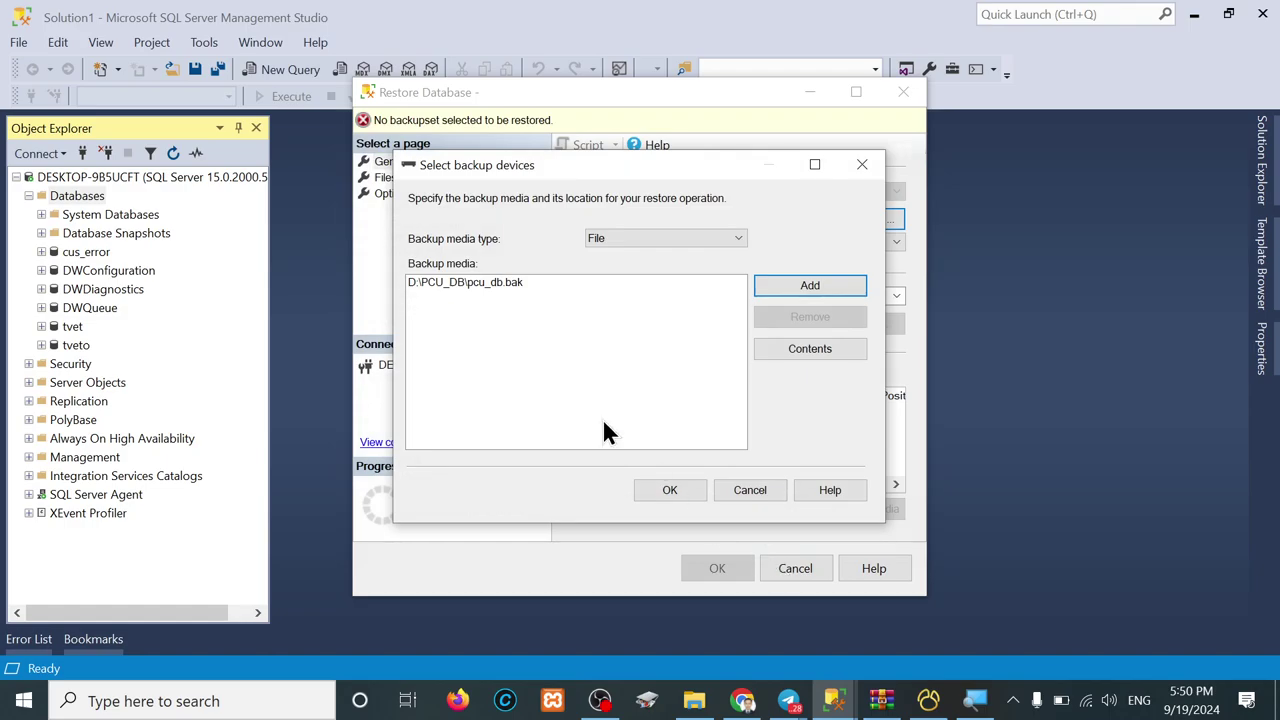
pyautogui.click(483, 283)
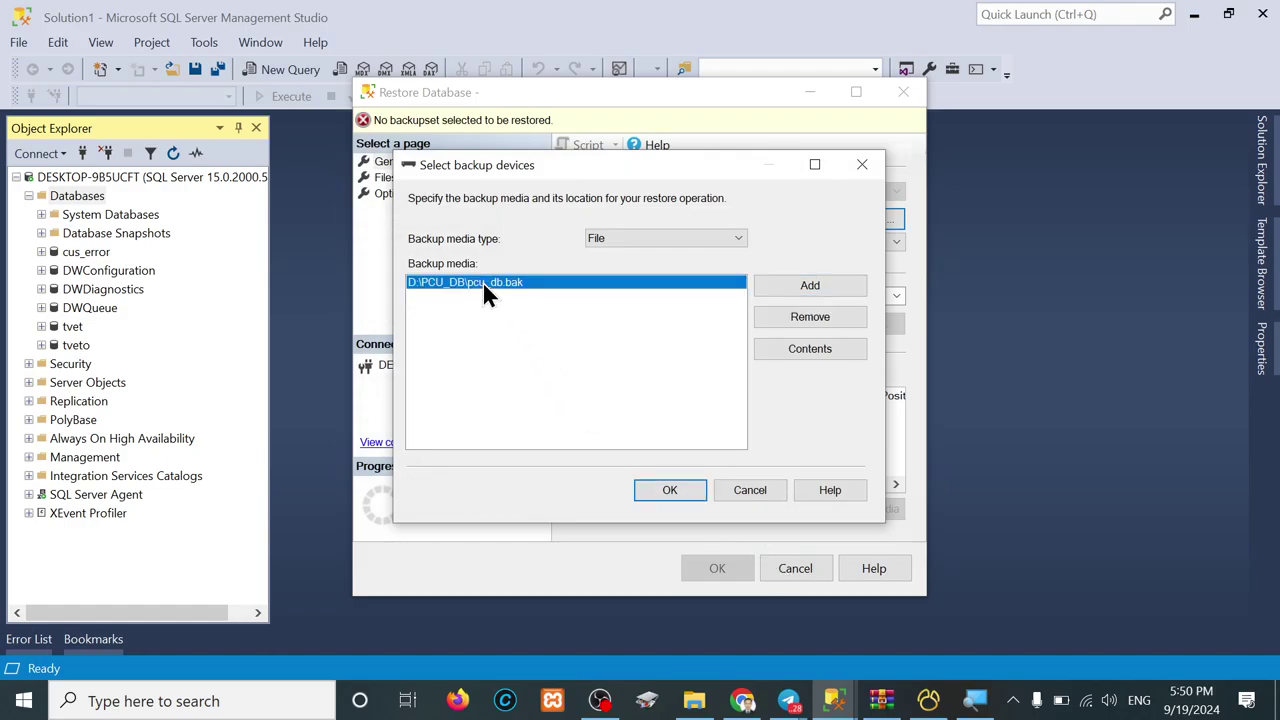
pyautogui.click(672, 494)
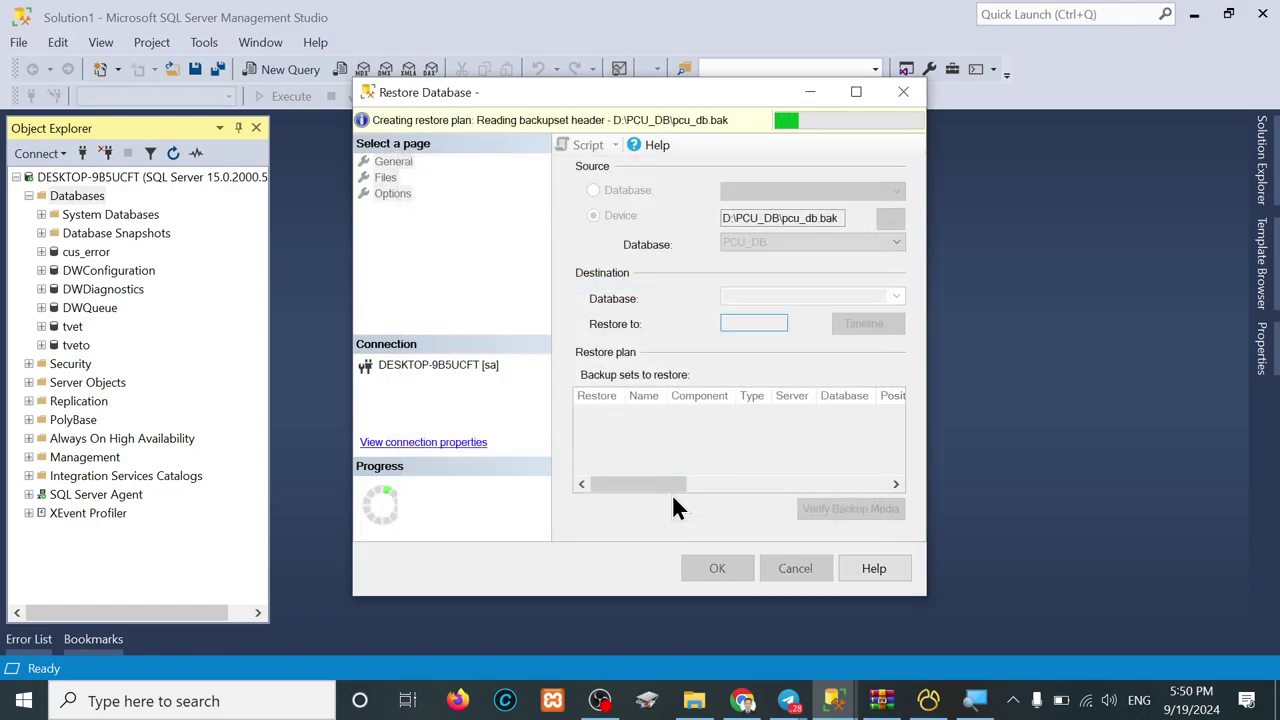
# - Restore PCU_DB from the PCU_DB-Full Database Backup set, keeping the set selected, and dismiss the completion message
pyautogui.click(858, 91)
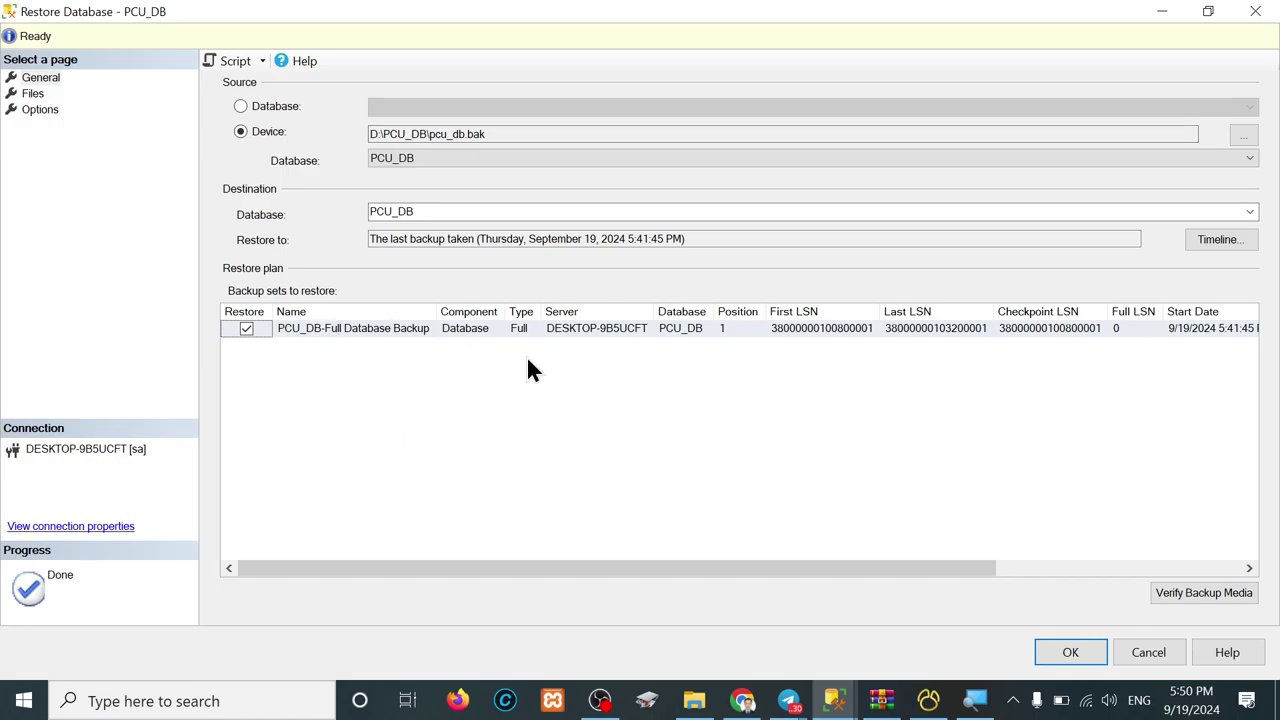
pyautogui.click(246, 329)
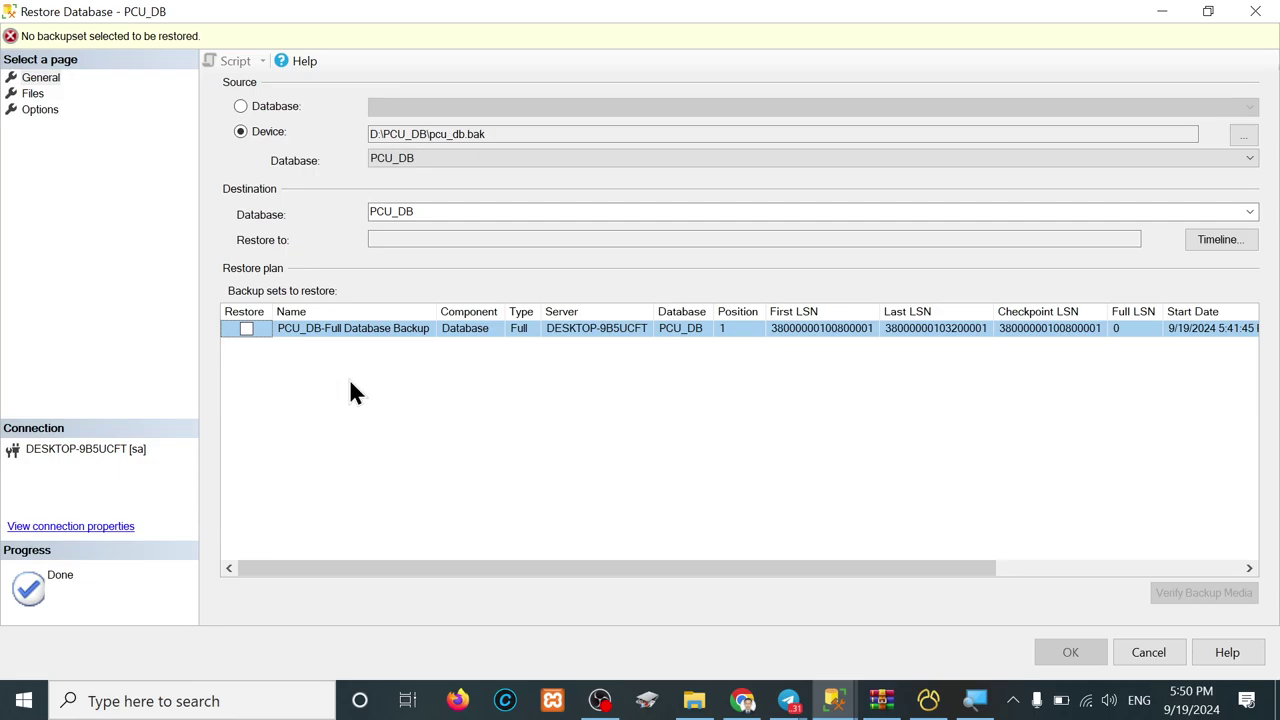
pyautogui.click(246, 329)
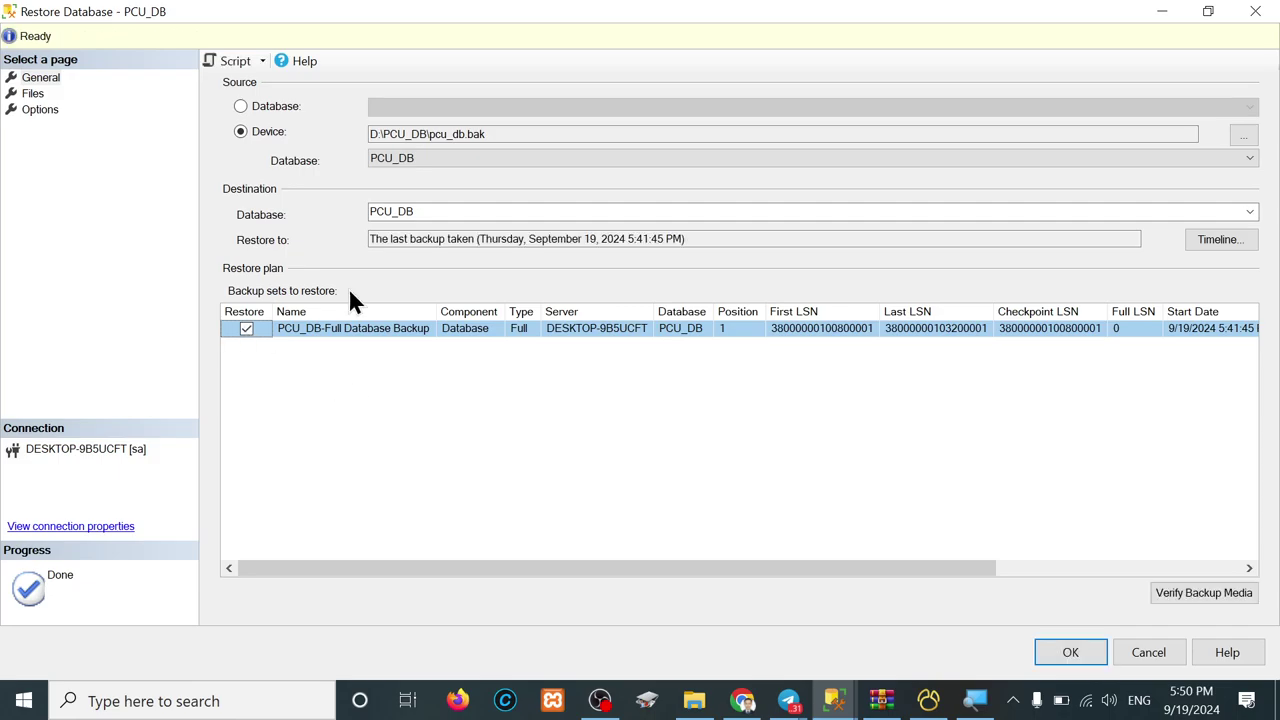
pyautogui.moveTo(686, 238); pyautogui.dragTo(322, 227)
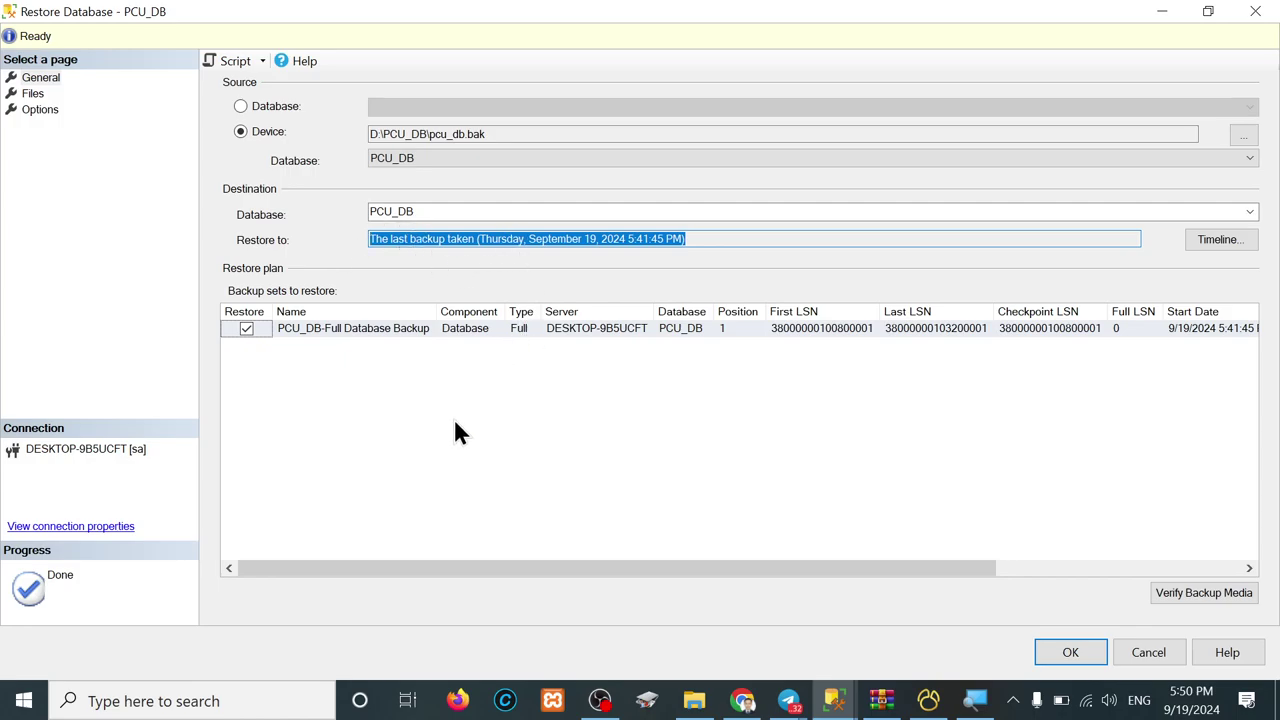
pyautogui.click(1068, 655)
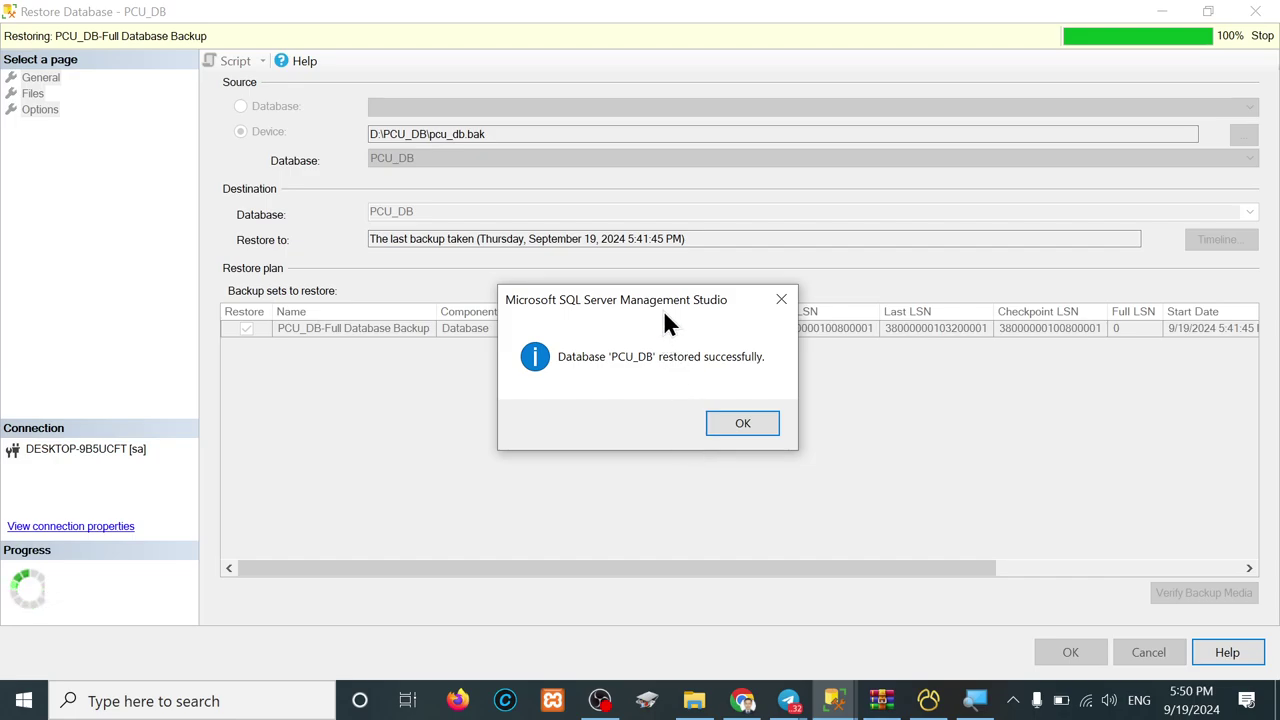
pyautogui.moveTo(663, 310); pyautogui.dragTo(710, 181)
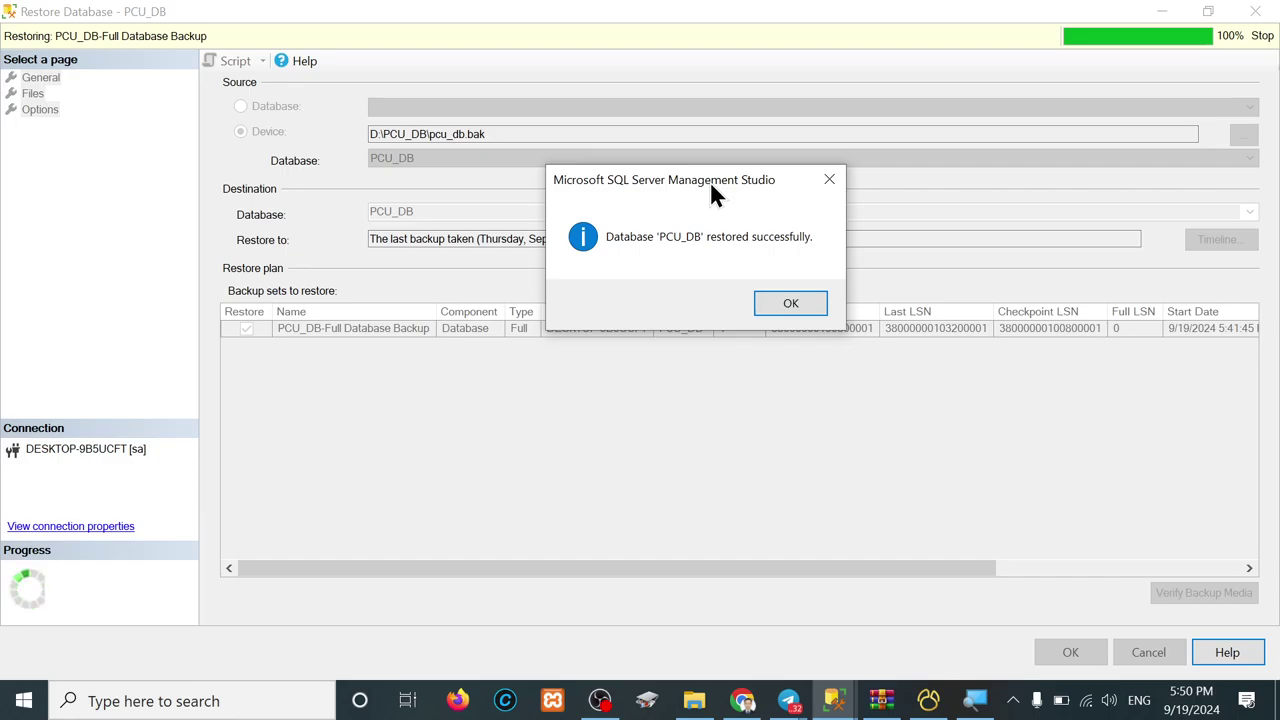
pyautogui.click(784, 306)
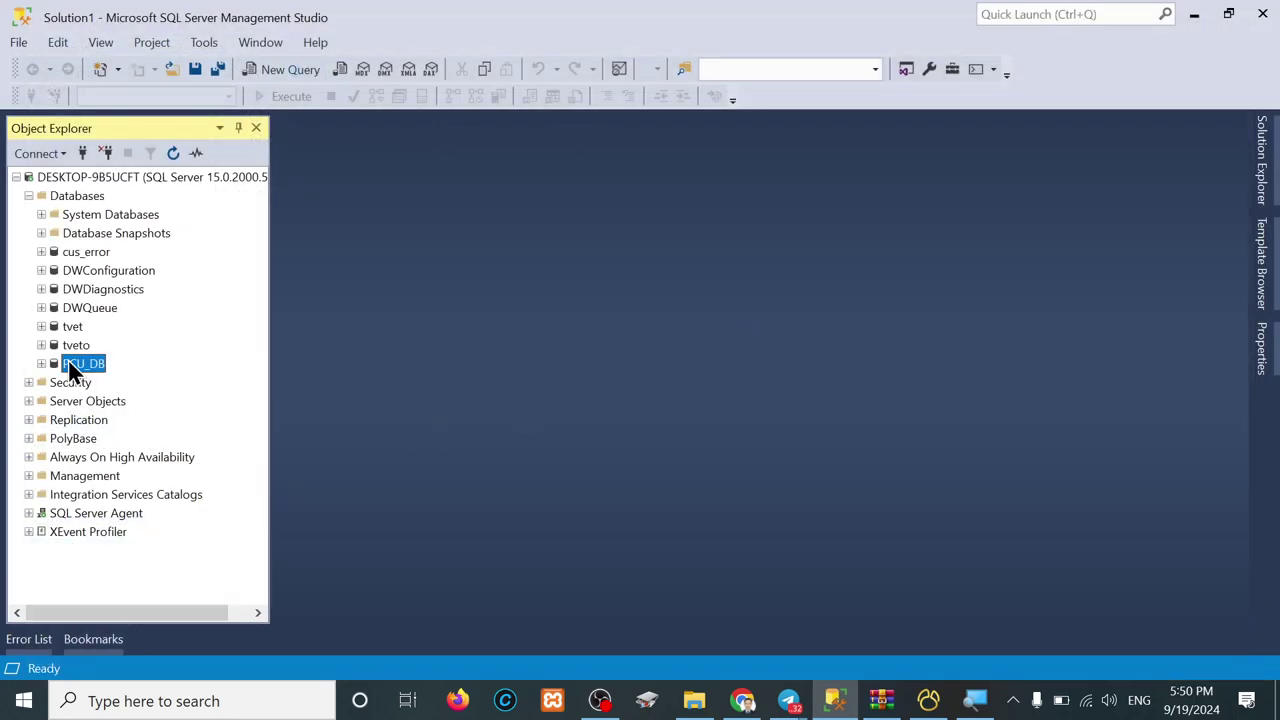
# - Examine the tables inside the restored PCU_DB database, then collapse the database
pyautogui.click(68, 360)
pyautogui.click(41, 364)
pyautogui.click(54, 401)
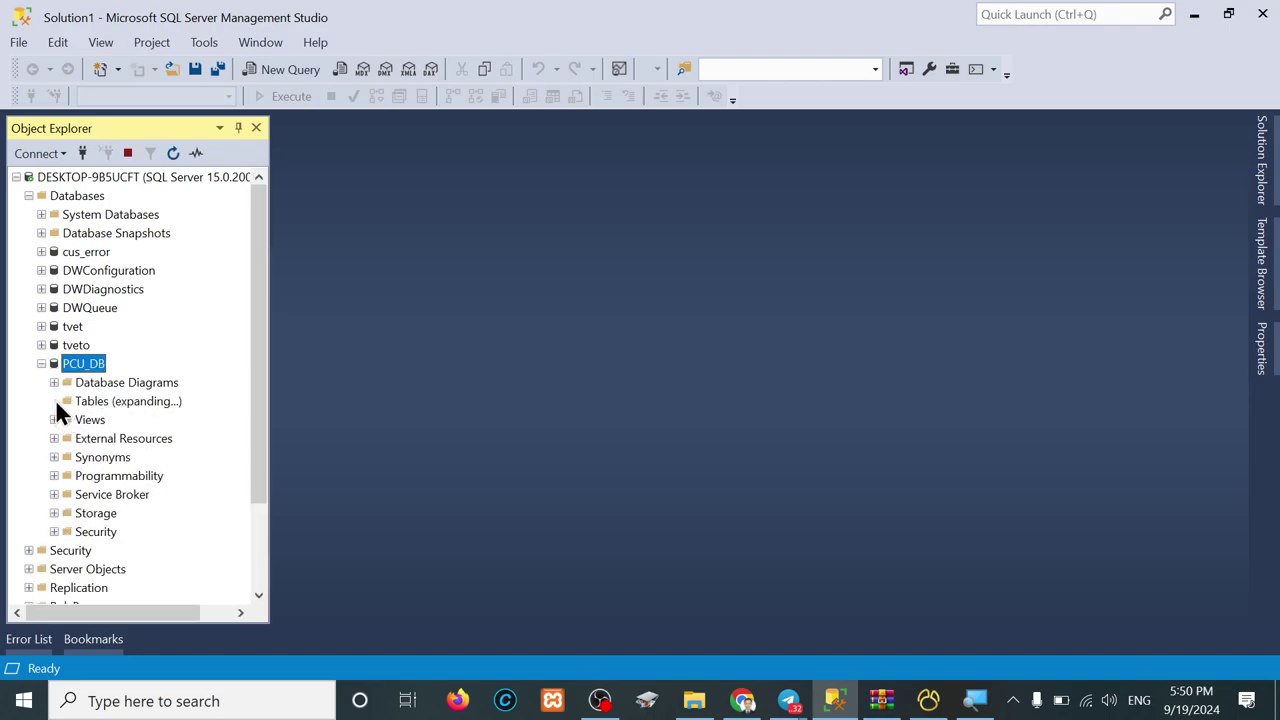
pyautogui.click(108, 512)
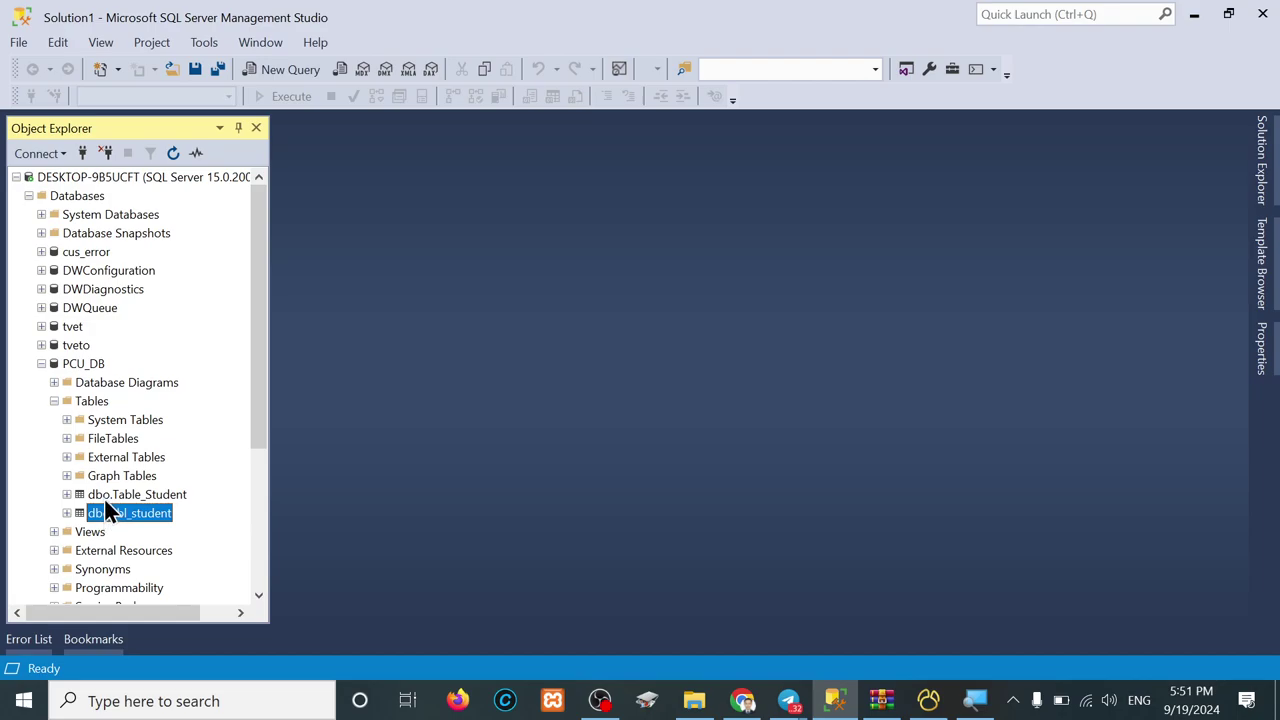
pyautogui.click(110, 503)
pyautogui.click(110, 516)
pyautogui.click(41, 364)
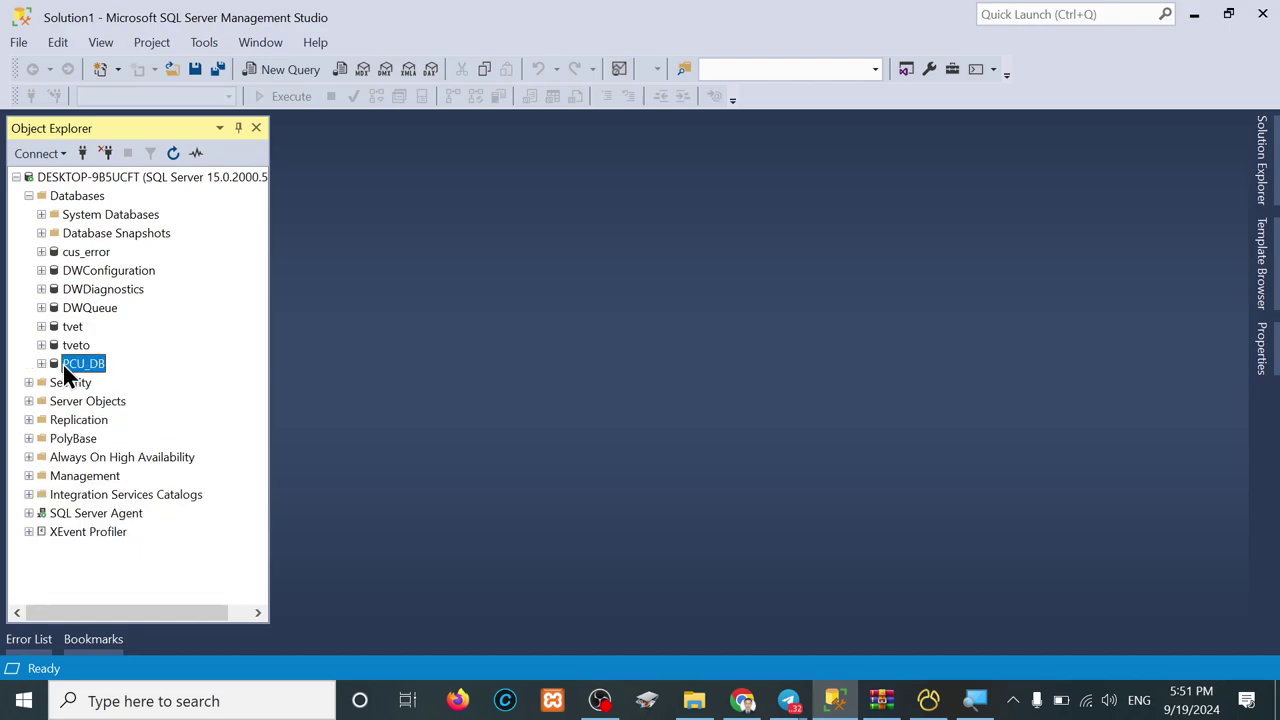
# - Delete the PCU_DB database again with the option to close existing connections enabled
pyautogui.rightClick(64, 364)
pyautogui.click(116, 615)
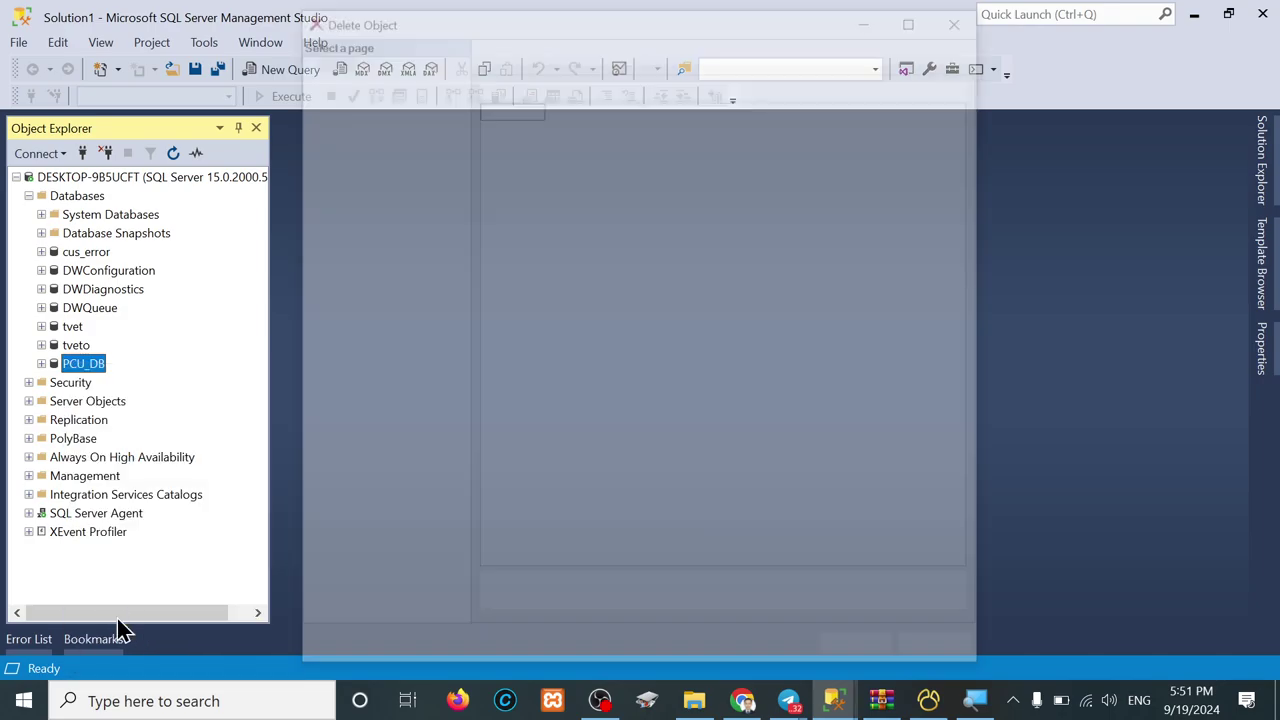
pyautogui.click(482, 609)
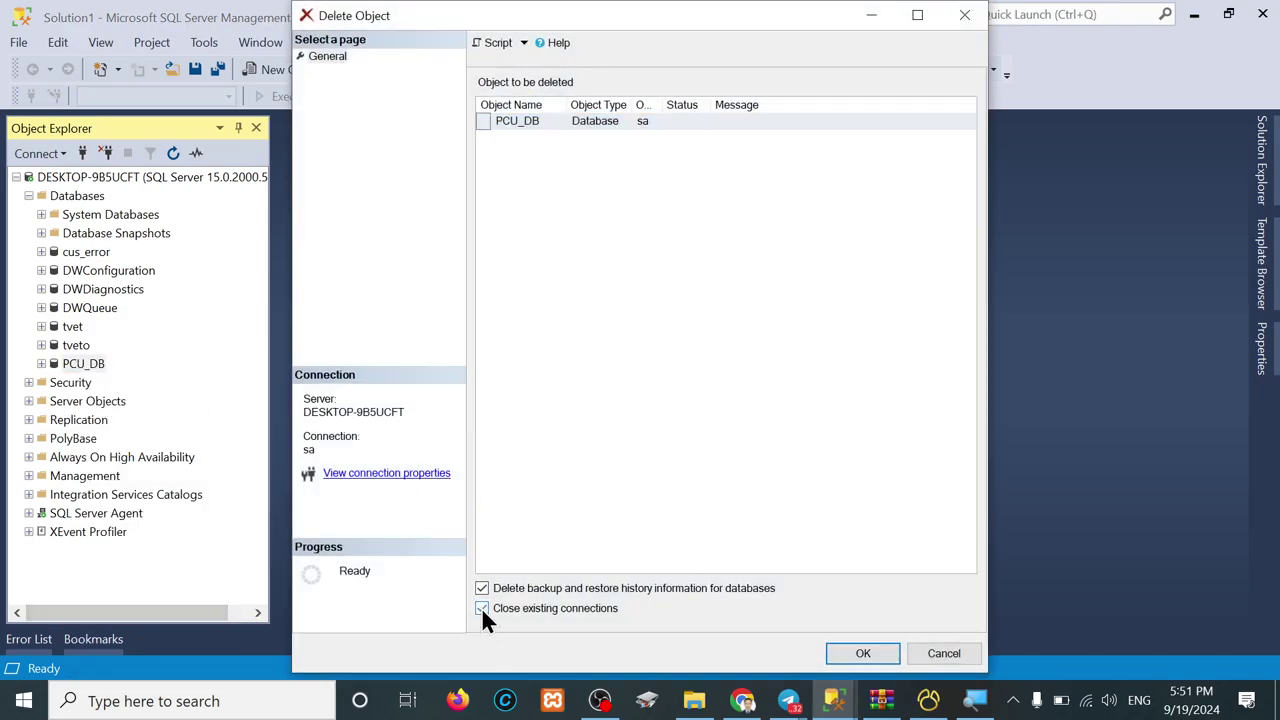
pyautogui.click(845, 652)
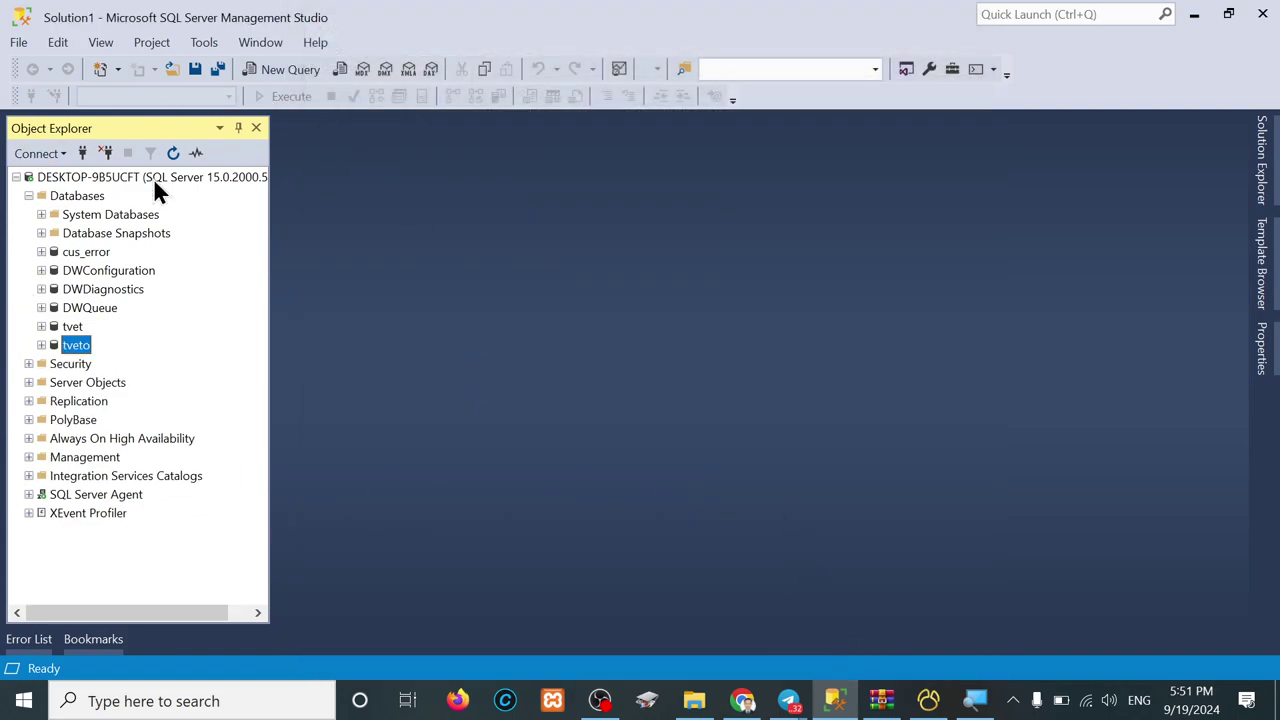
# - Open a new query window and switch to File Explorer at the PCU_DB folder on drive D:
pyautogui.click(281, 72)
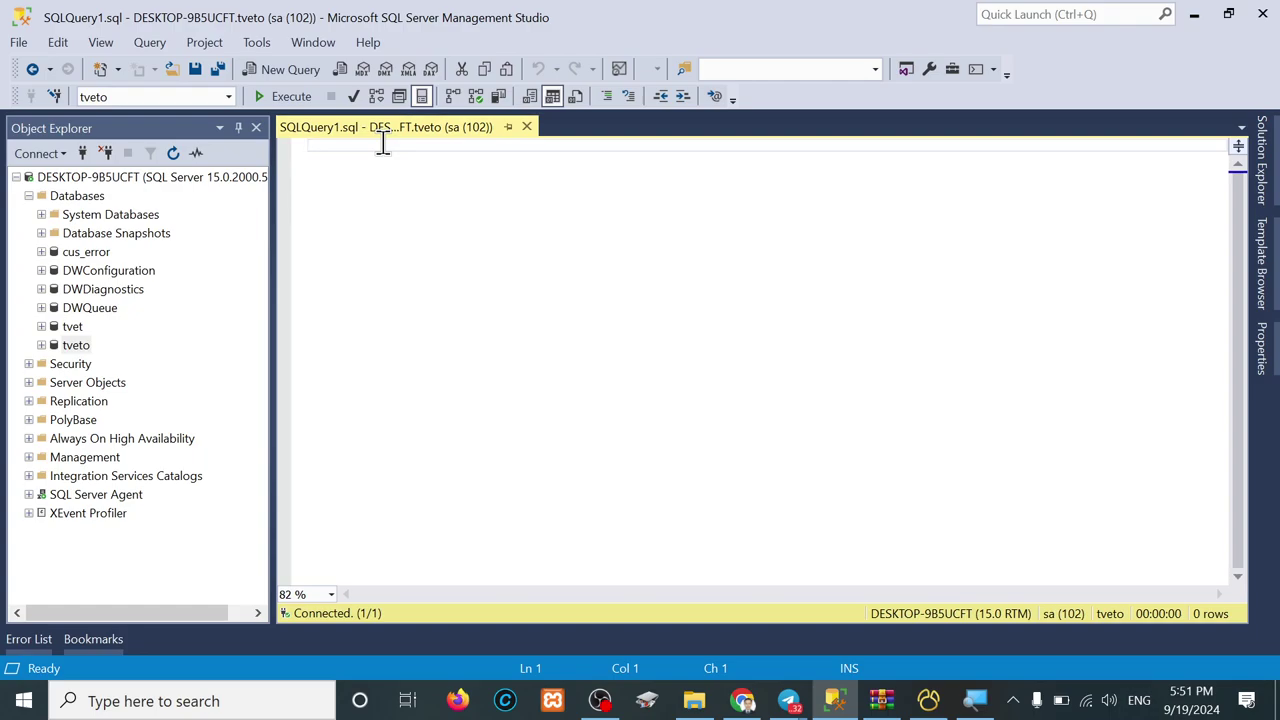
pyautogui.keyDown('ctrl'); pyautogui.scroll(15, 394, 237); pyautogui.keyUp('ctrl')
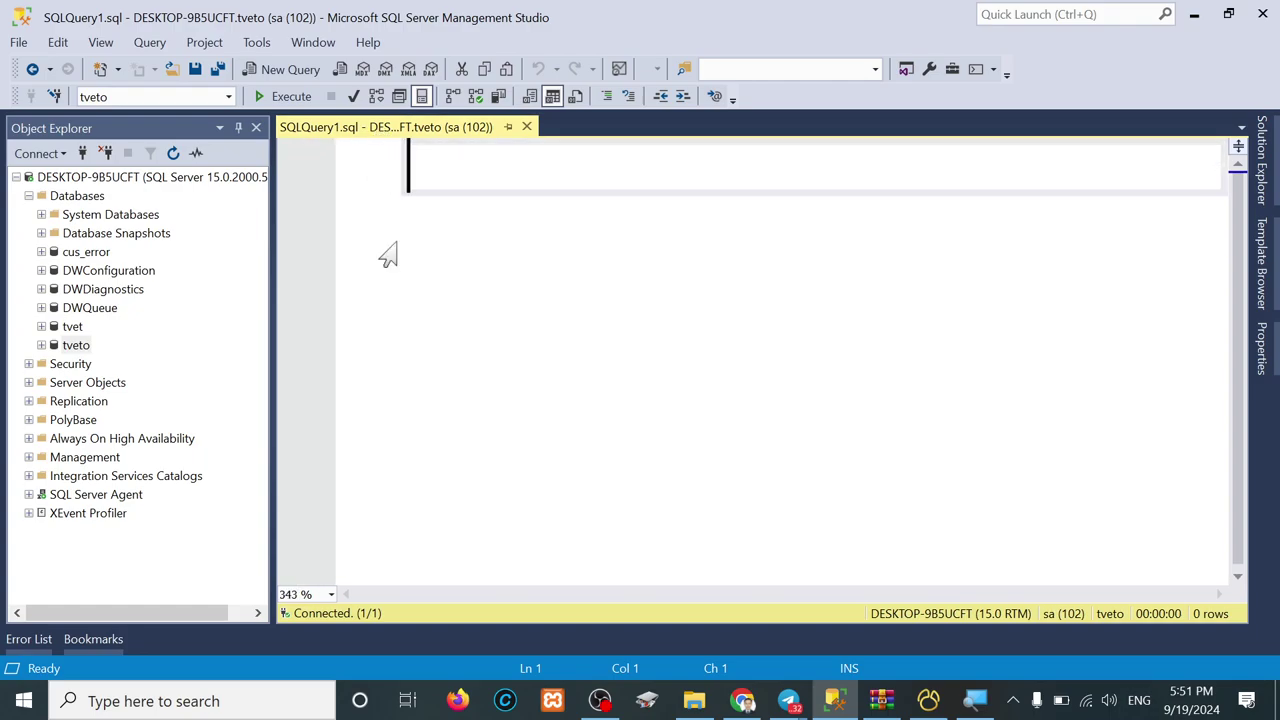
pyautogui.click(396, 240)
pyautogui.click(694, 700)
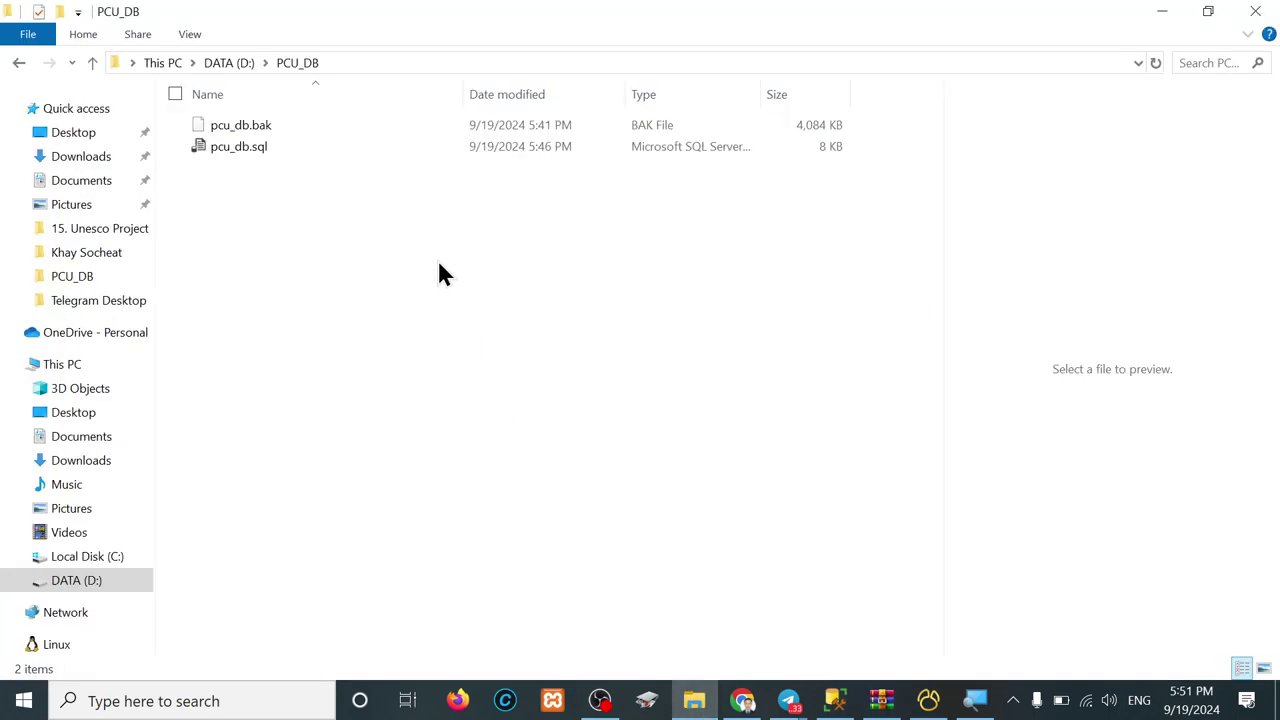
# - Open pcu_db.sql for editing in Notepad, copy its entire script, and close the file
pyautogui.click(241, 147)
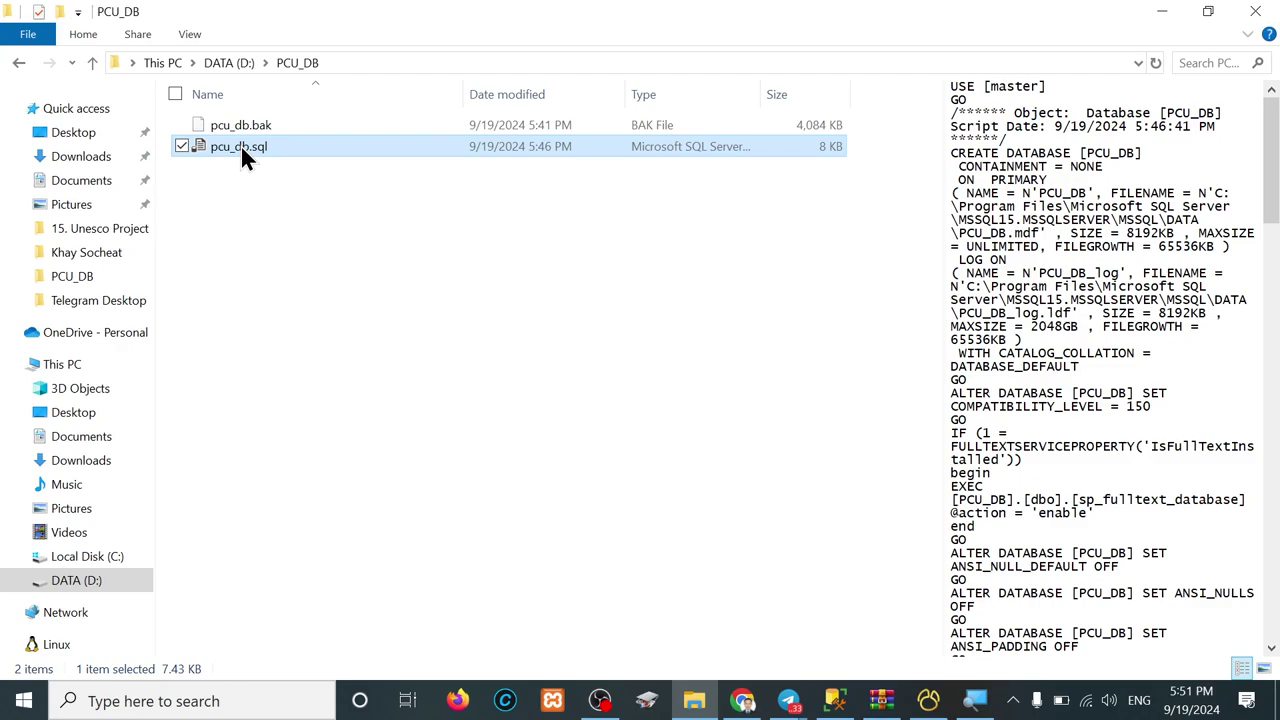
pyautogui.rightClick(242, 156)
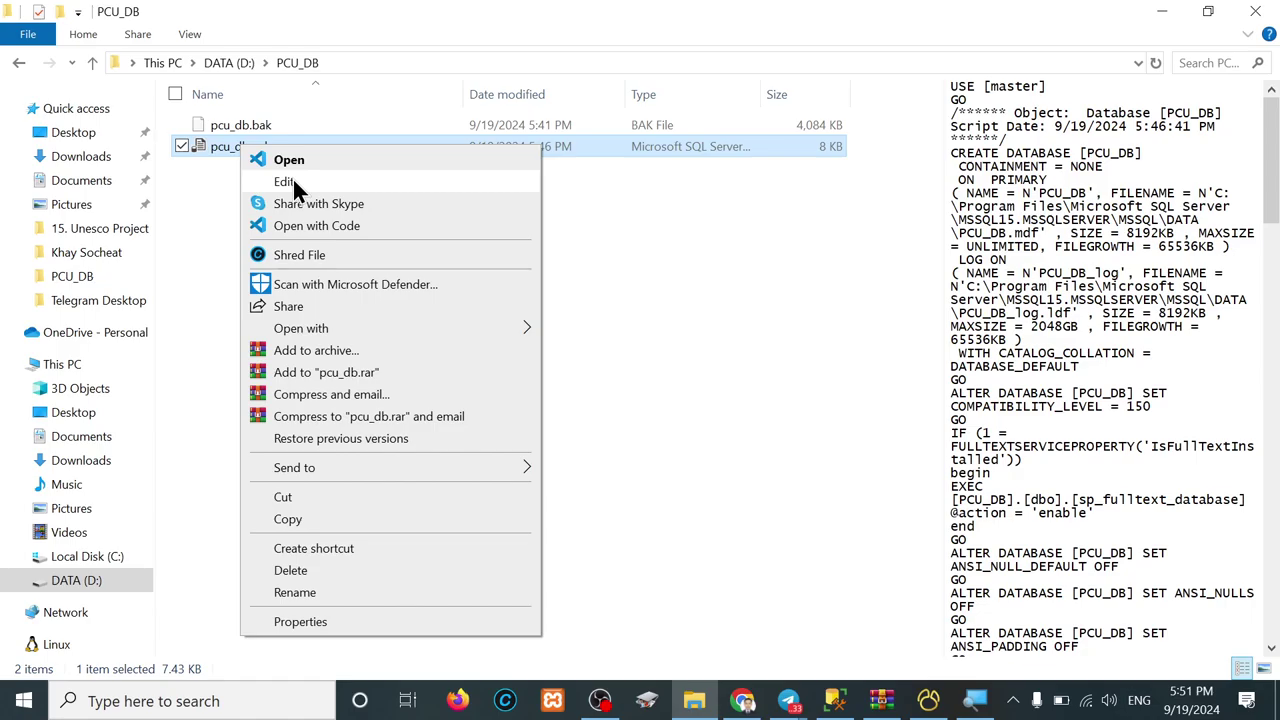
pyautogui.click(292, 181)
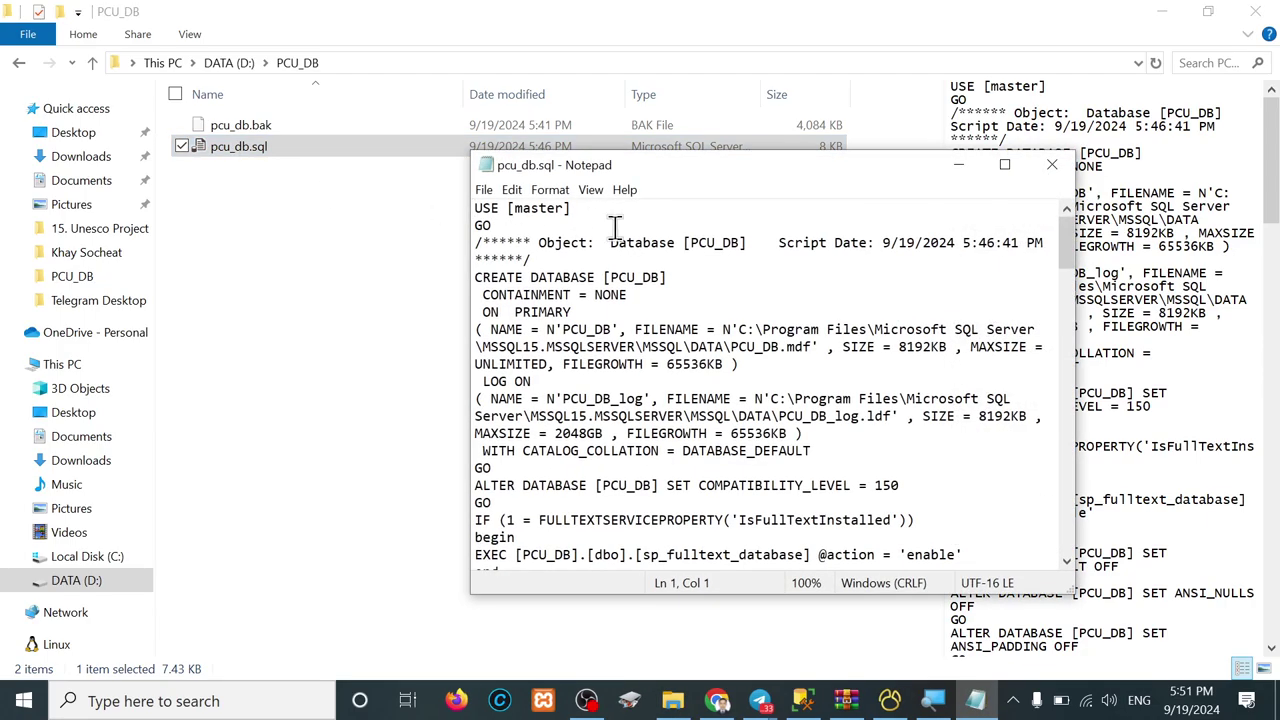
pyautogui.moveTo(727, 180); pyautogui.dragTo(634, 121)
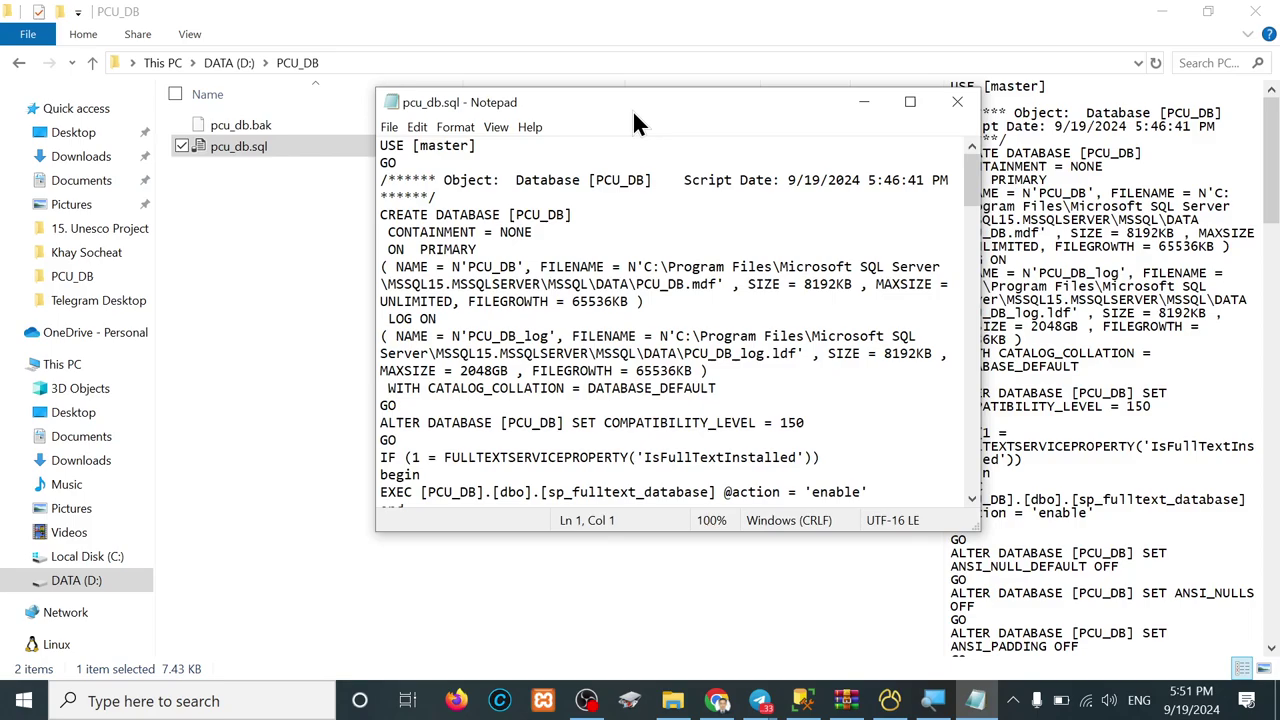
pyautogui.click(588, 251)
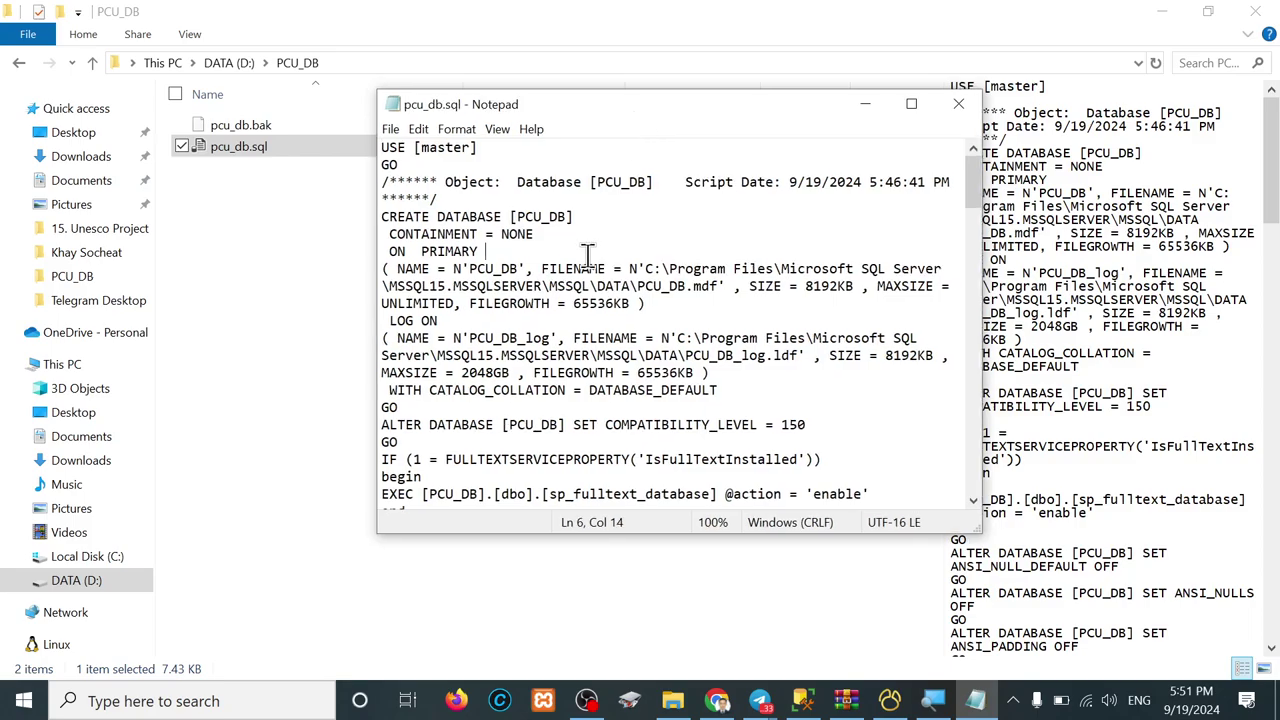
pyautogui.hotkey('ctrl', 'a')
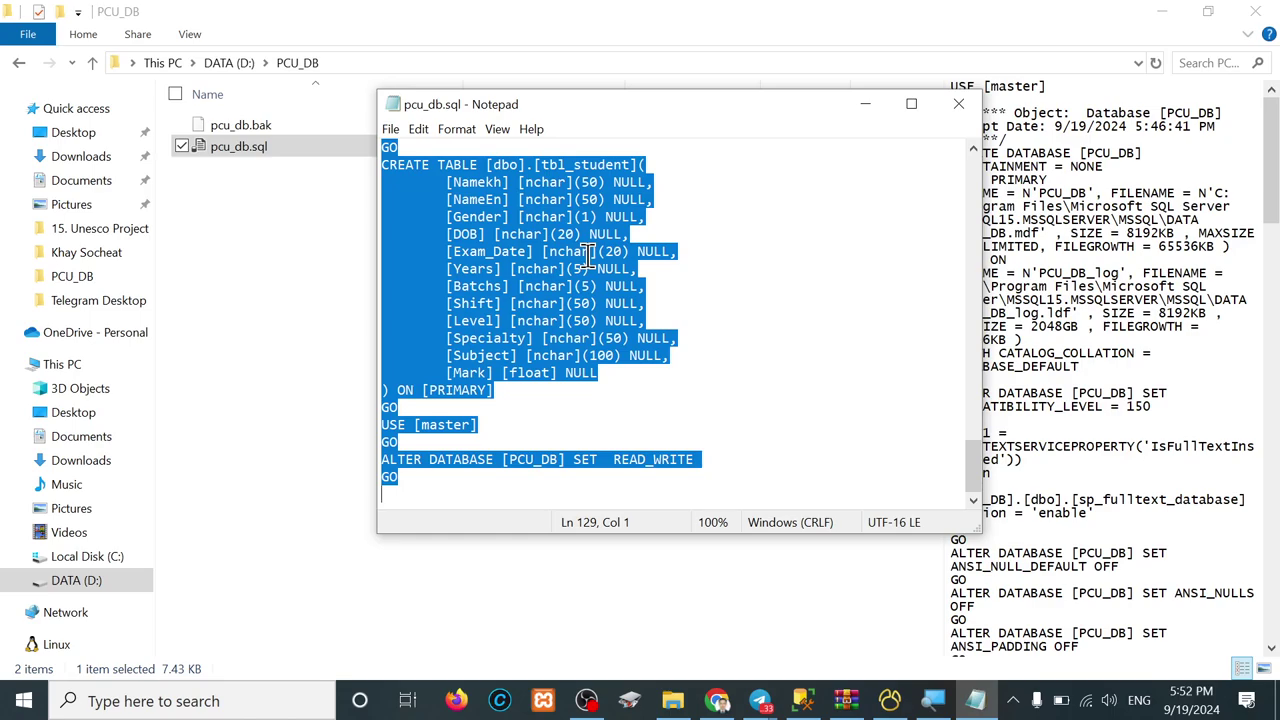
pyautogui.click(957, 104)
# - Switch to SQL Server Management Studio and paste the copied PCU_DB script into the empty SQLQuery1.sql query
pyautogui.click(835, 700)
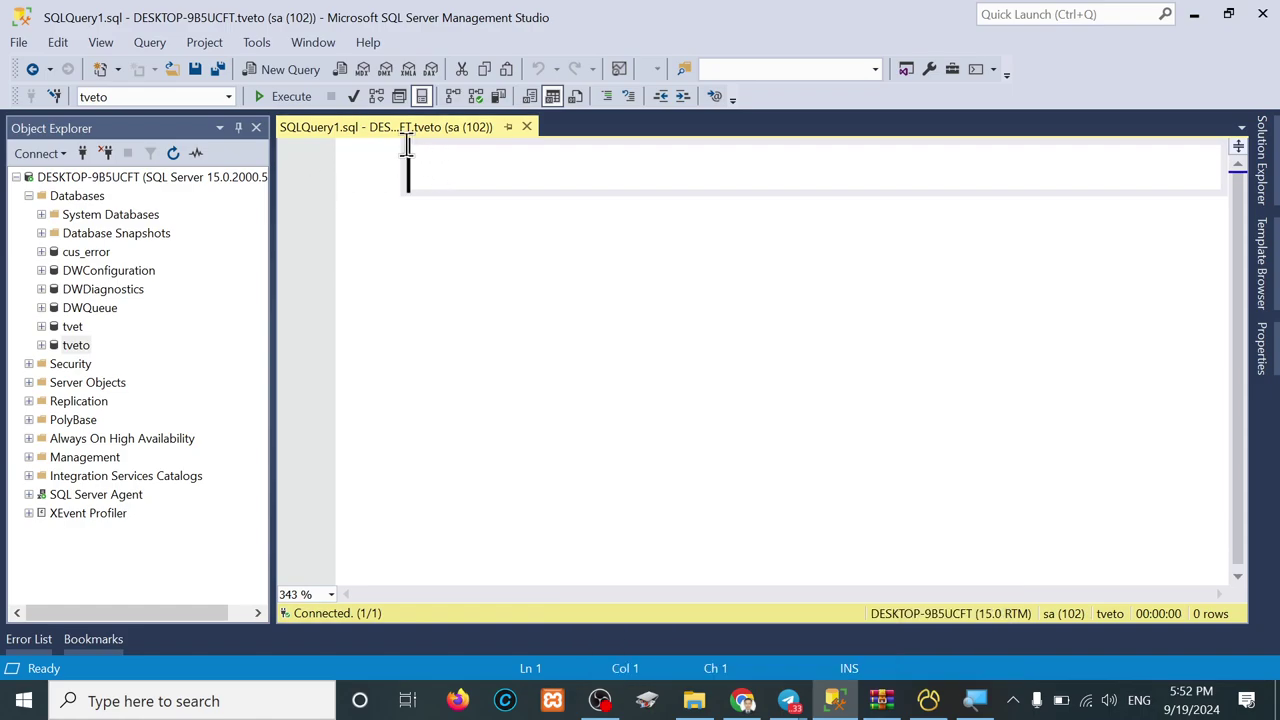
pyautogui.hotkey('ctrl', 'v')
pyautogui.scroll(-13, 425, 262)
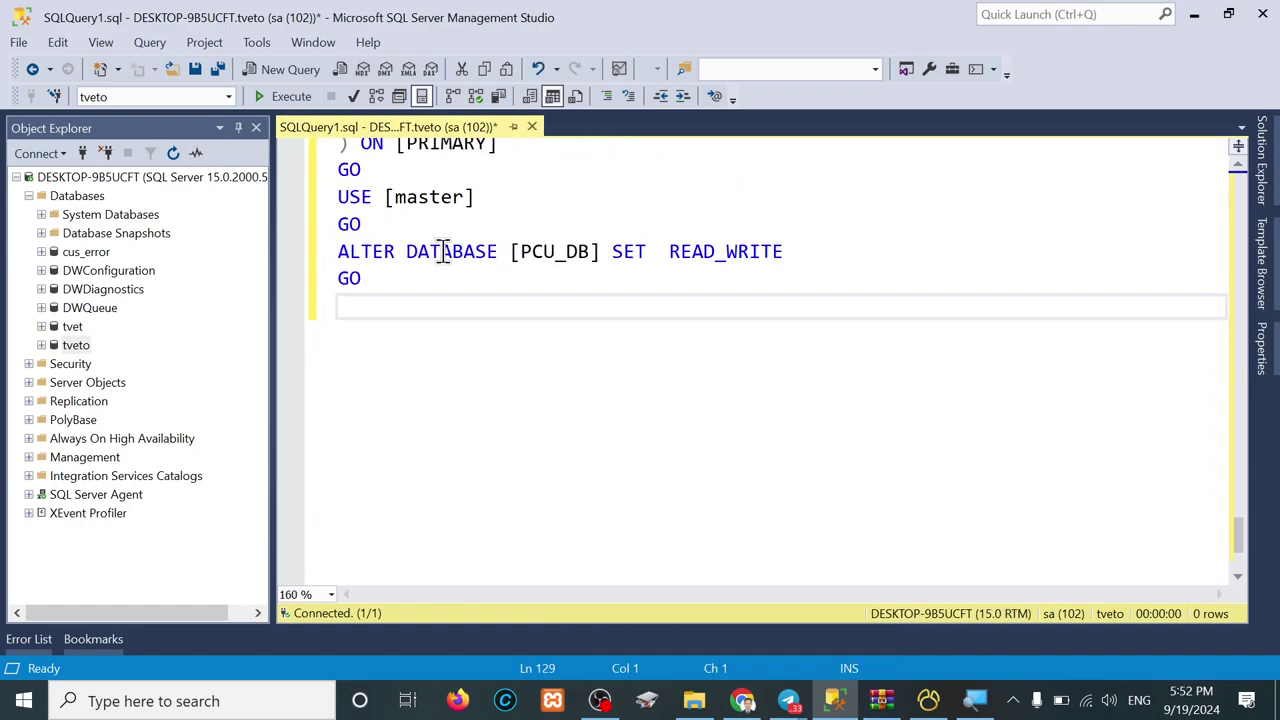
pyautogui.scroll(20, 443, 250)
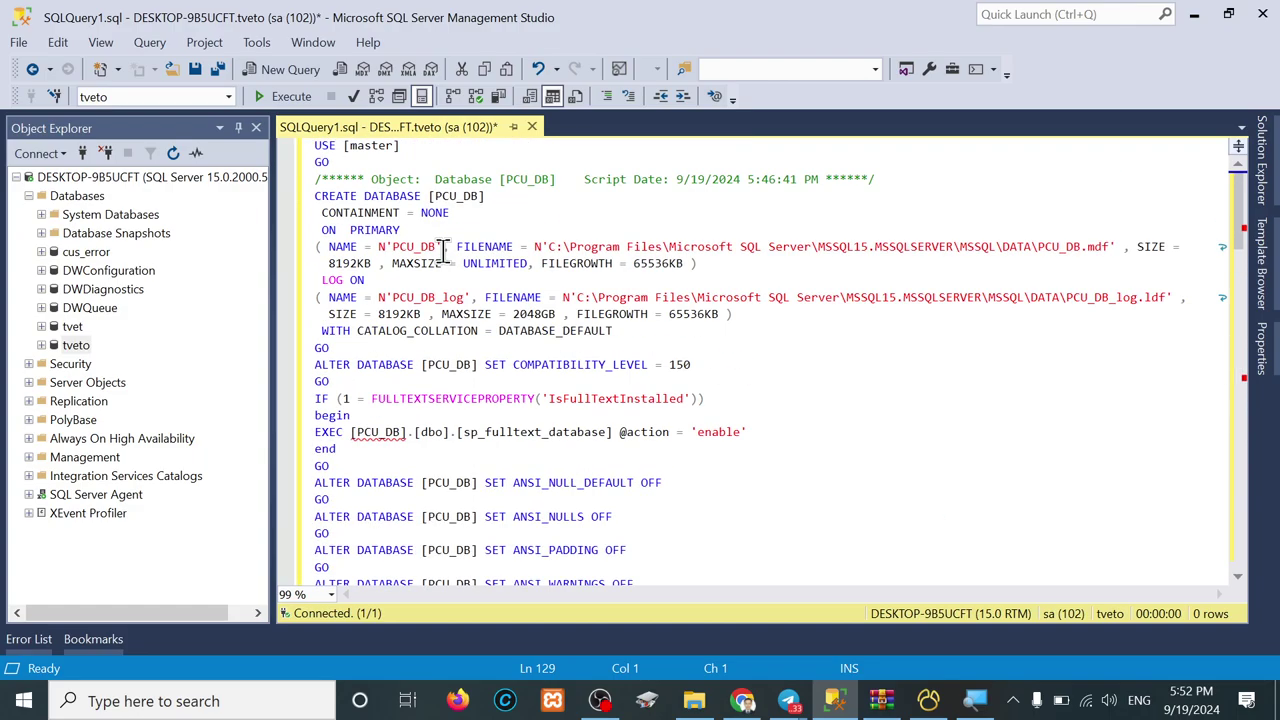
pyautogui.scroll(-8, 443, 250)
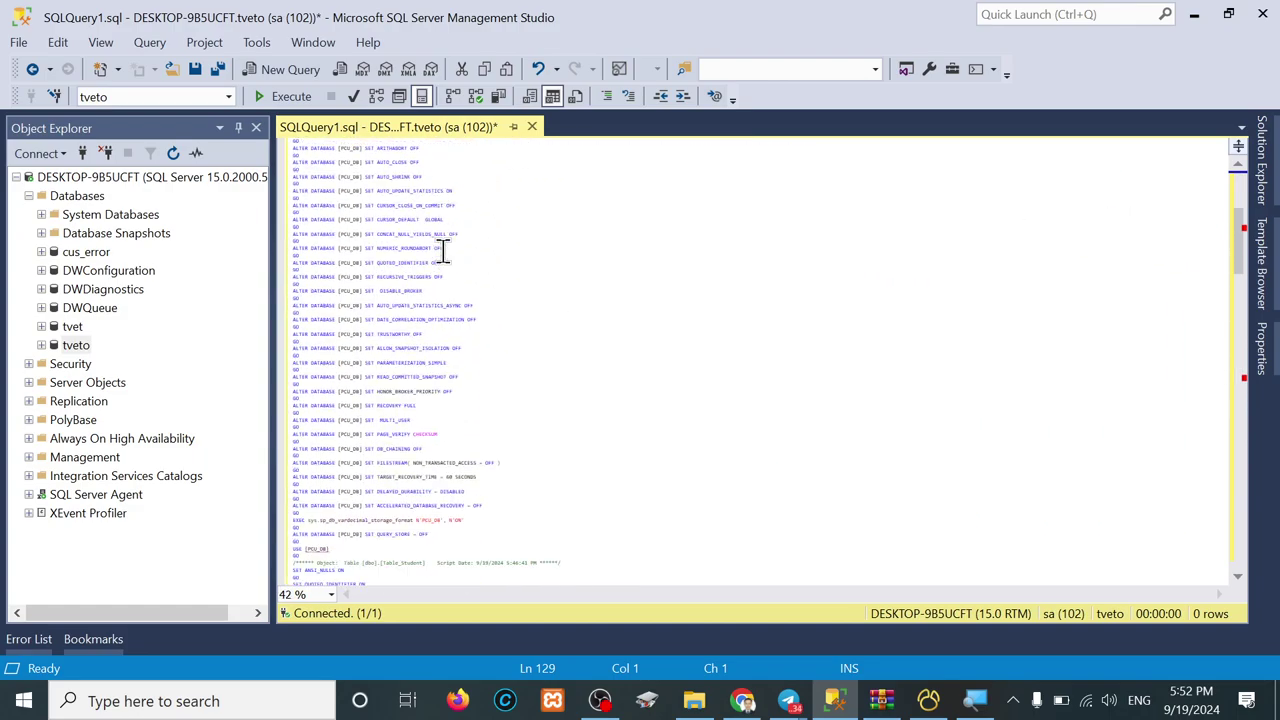
pyautogui.scroll(-18, 443, 250)
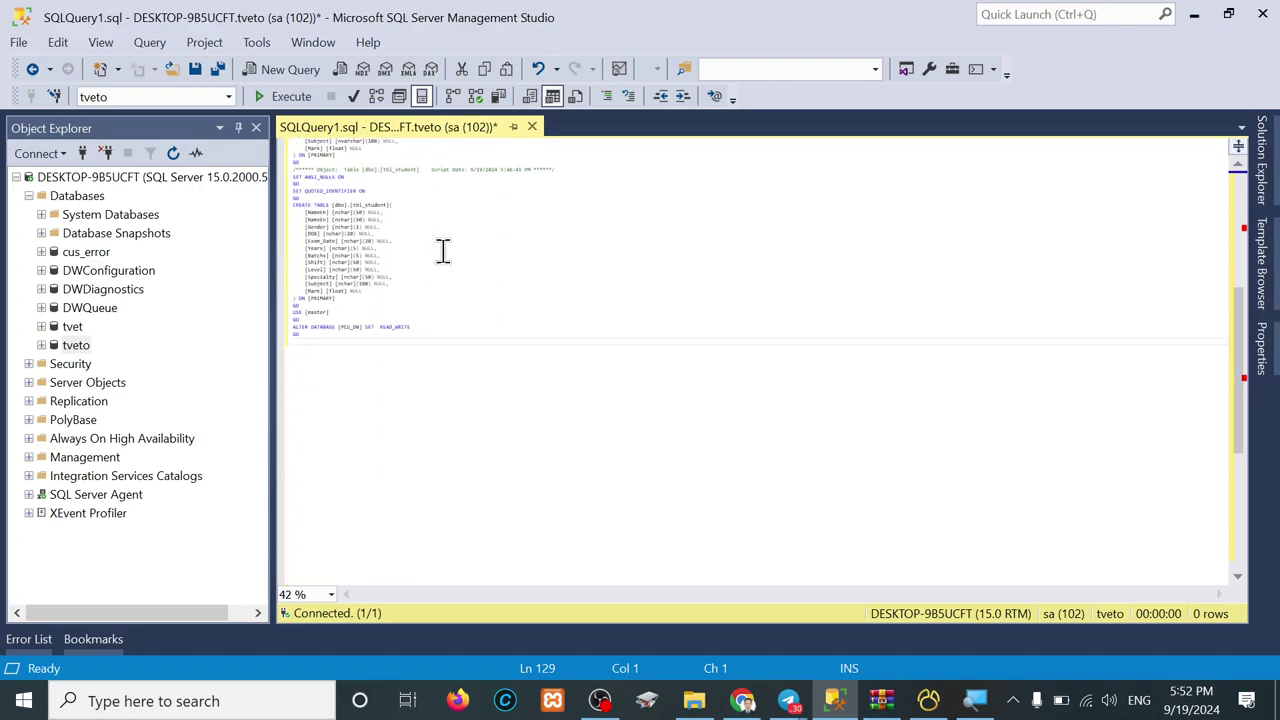